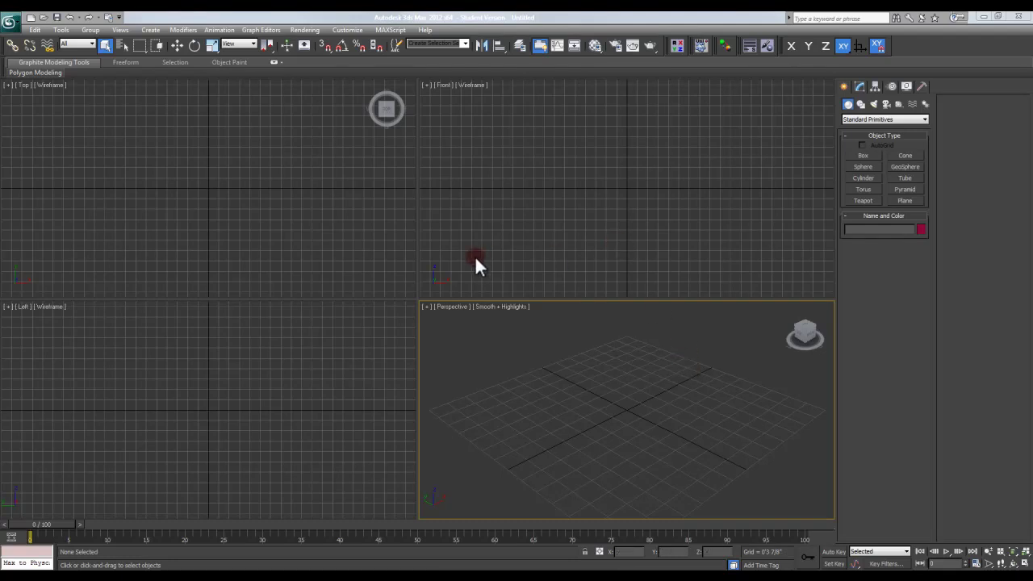
Open Building.max from the XREF folder through the application menu's Open dialog.
click(12, 22)
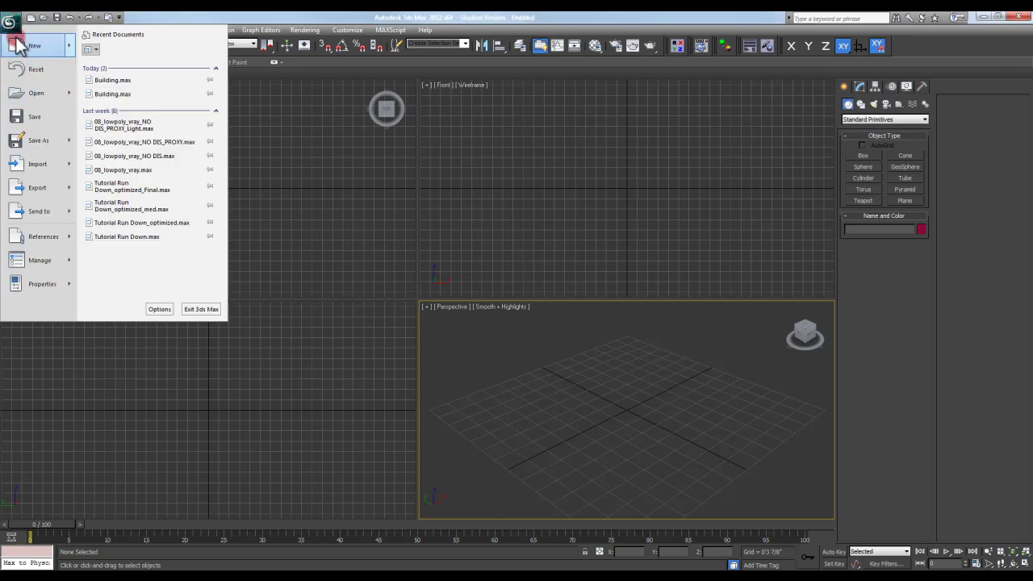
click(24, 95)
click(71, 37)
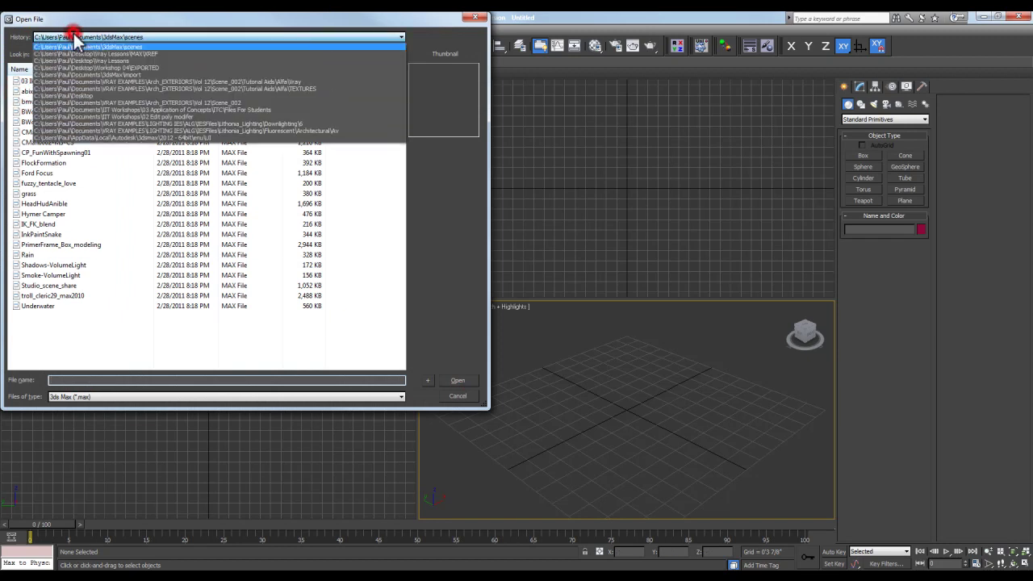
click(73, 51)
click(68, 81)
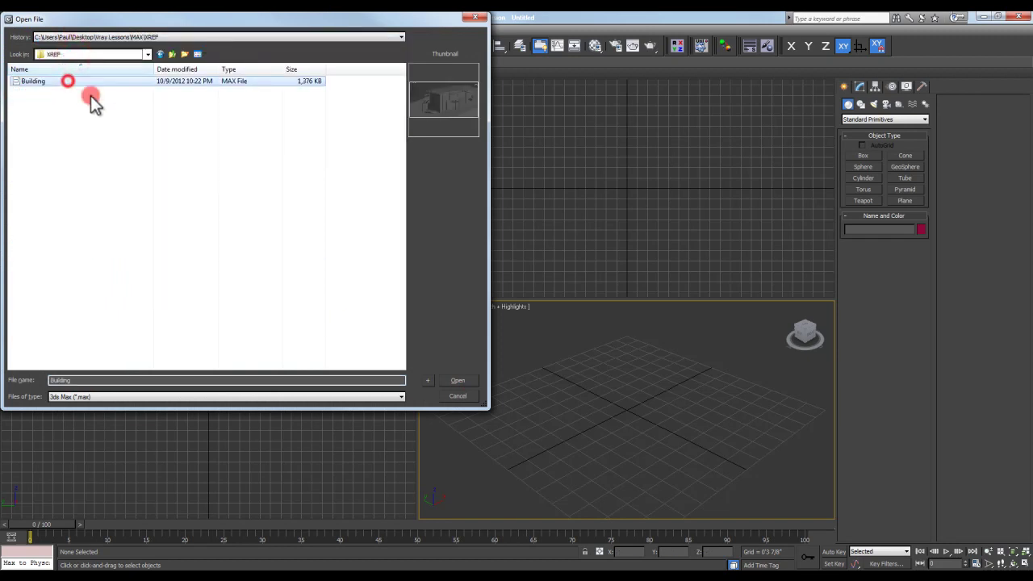
click(456, 381)
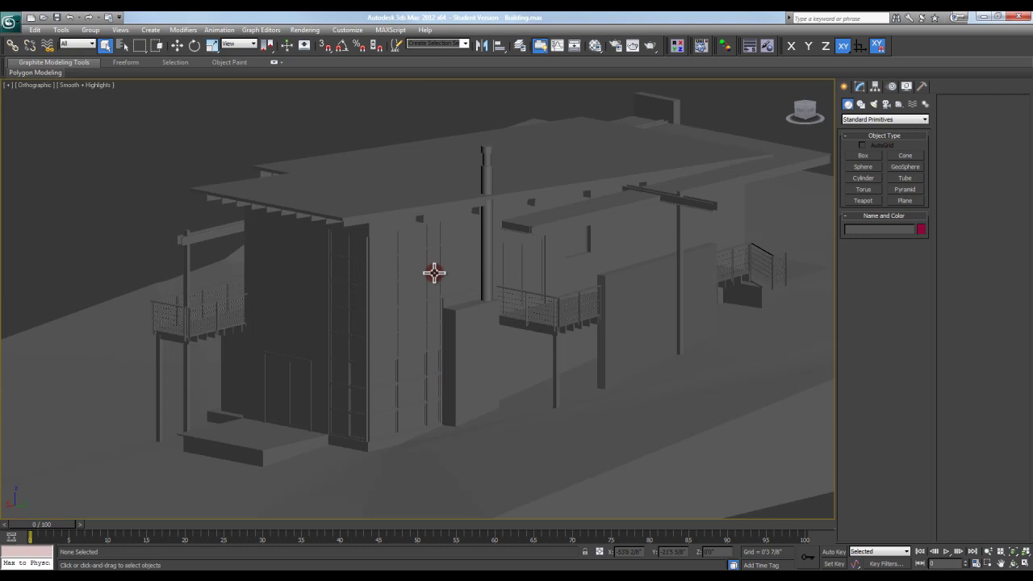
Review the scene's linked files in the File Link Manager, then view ScriptSpot's MultyConvertor page.
middle_drag(430, 270, 422, 267)
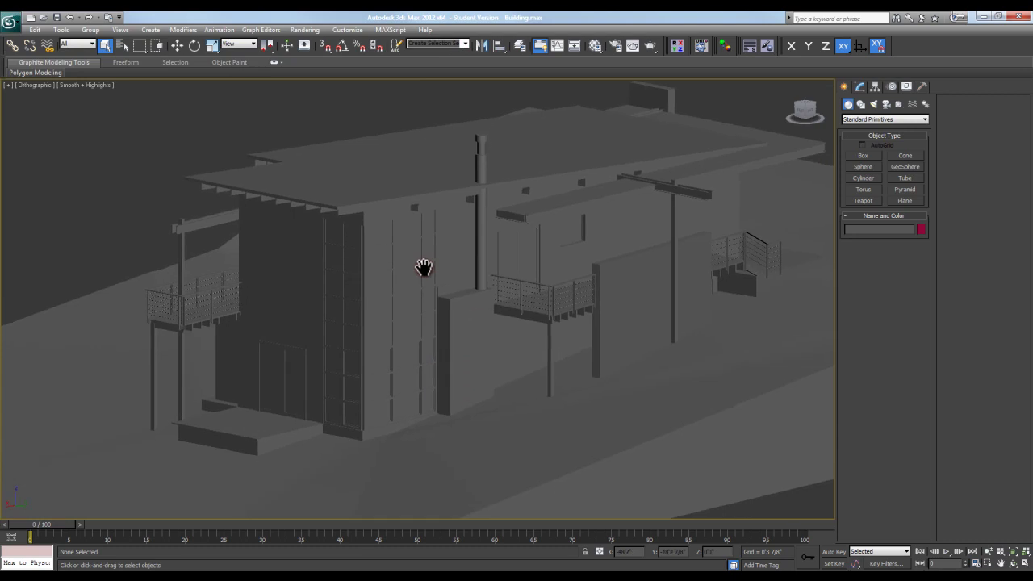
click(8, 23)
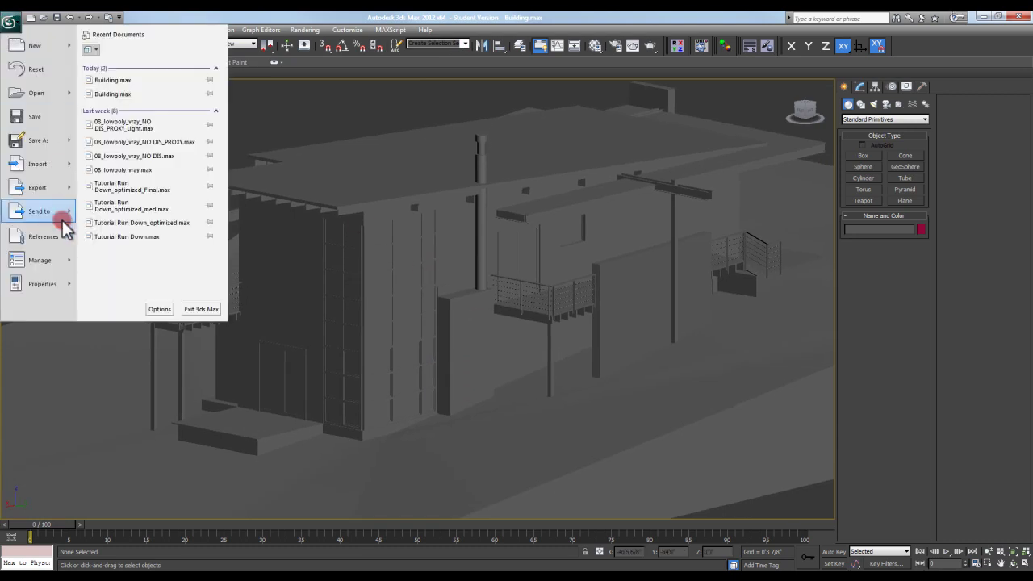
mouse_move(43, 236)
click(144, 174)
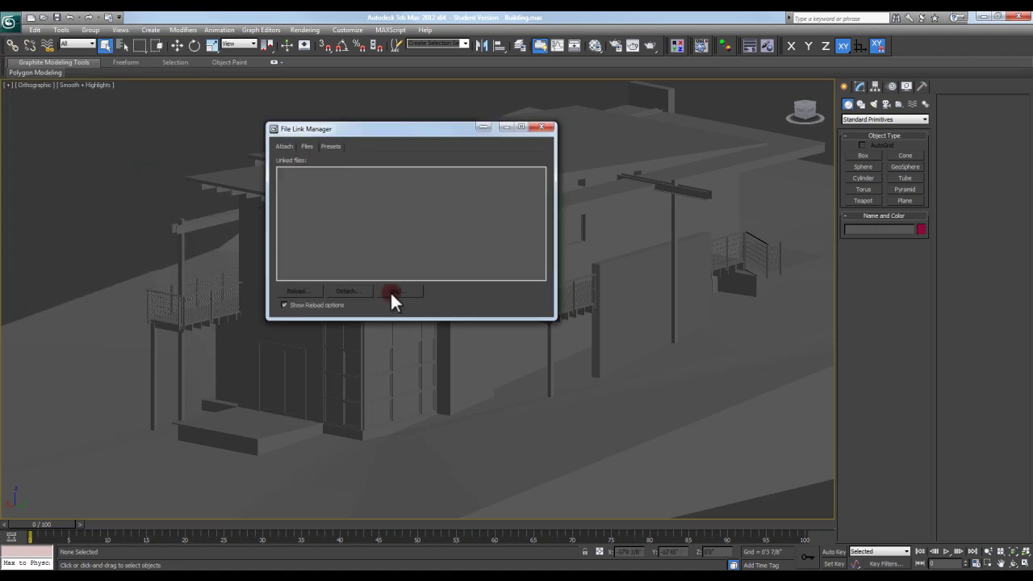
click(544, 129)
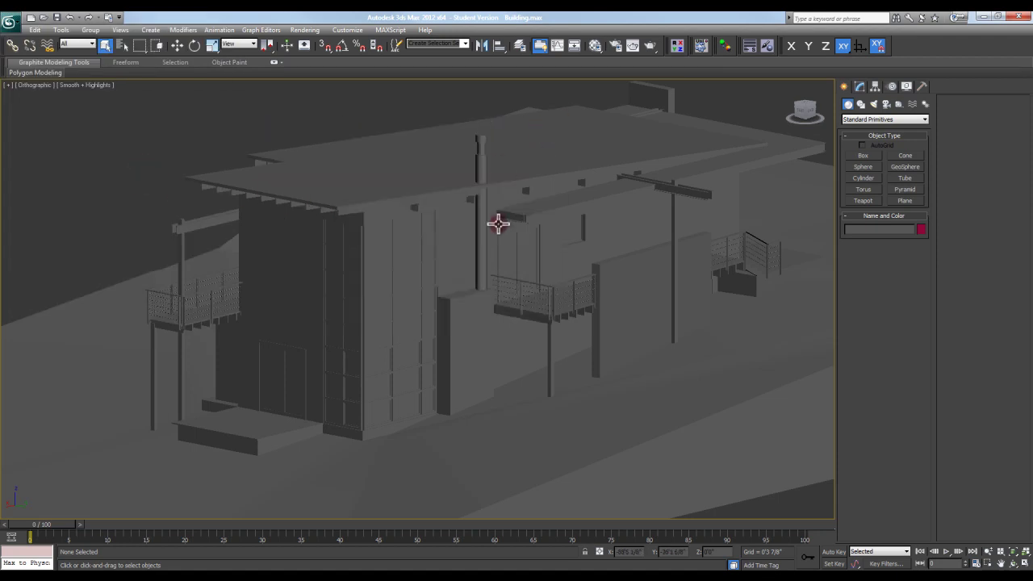
middle_drag(500, 224, 508, 228)
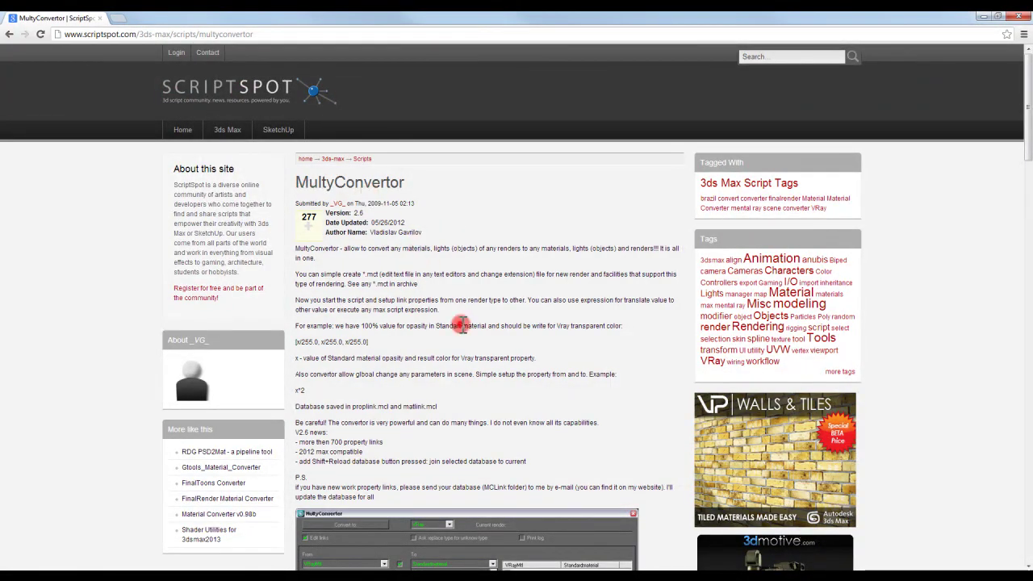
scroll(462, 325, down, 1)
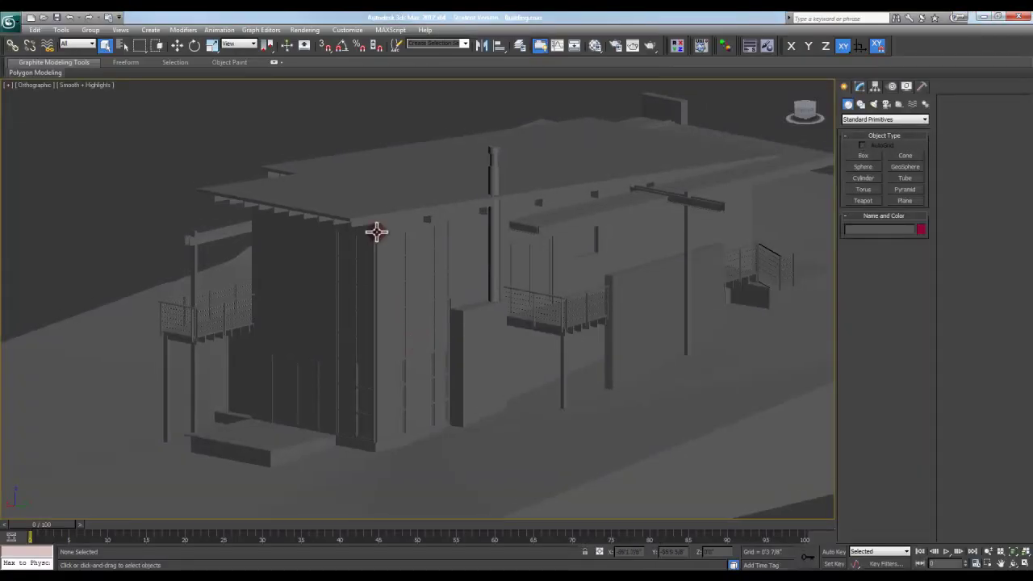
Select the house's glass curtain wall in the viewport.
middle_drag(472, 208, 459, 209)
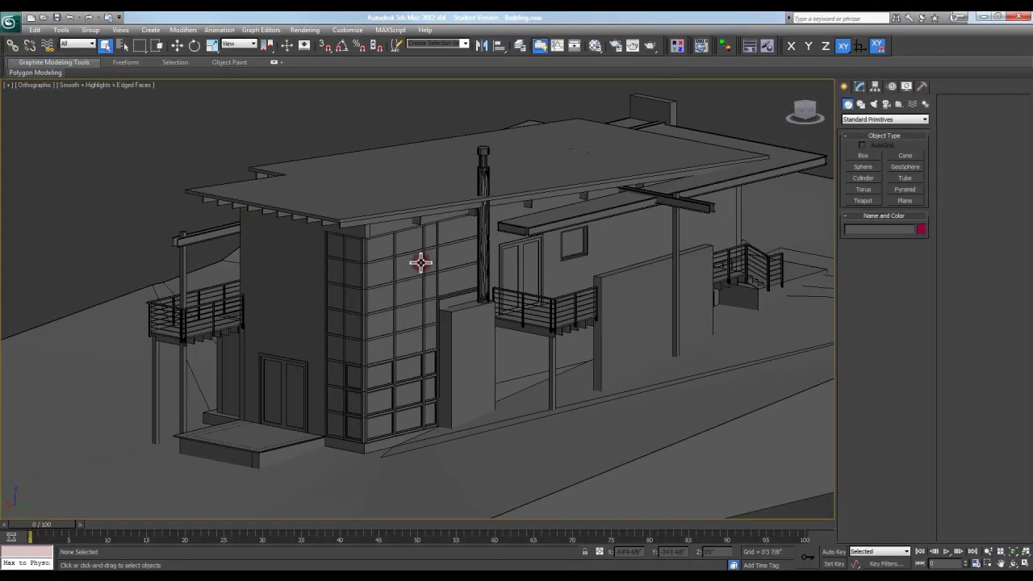
click(357, 247)
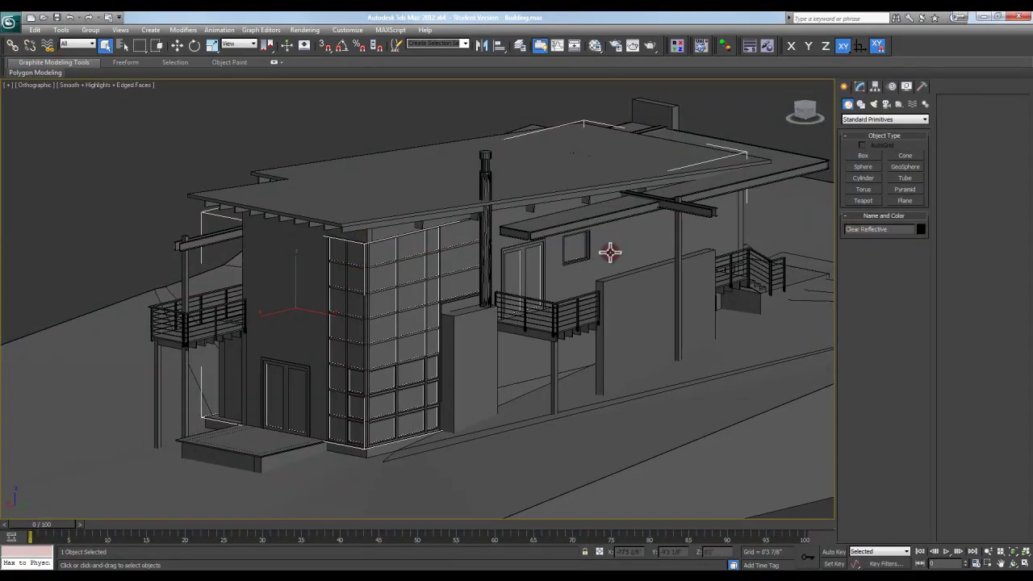
middle_drag(530, 258, 538, 260)
Load the glass wall's Clear Reflective material into the Material Editor with Pick Material from Object.
key(m)
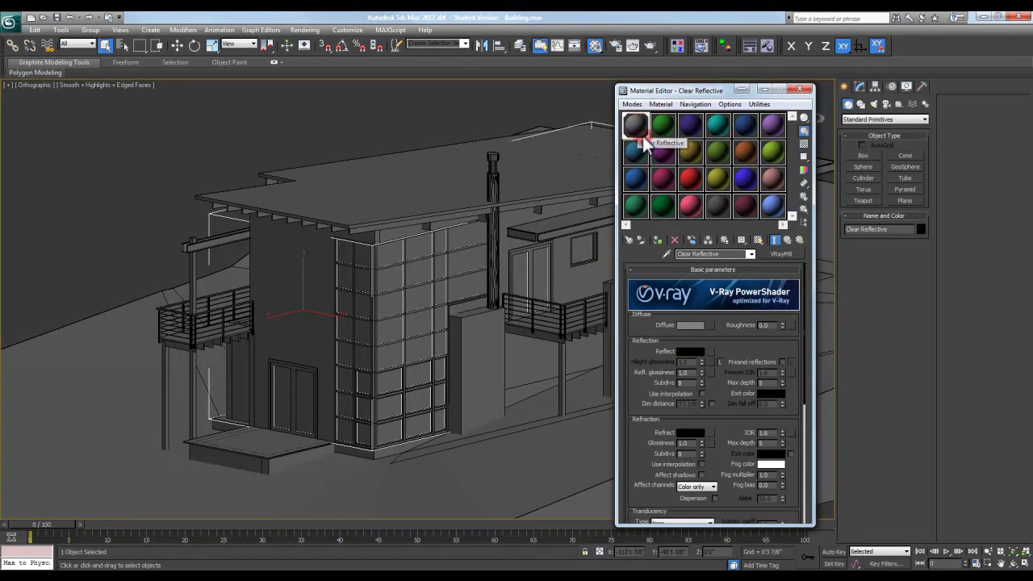
click(669, 254)
click(364, 198)
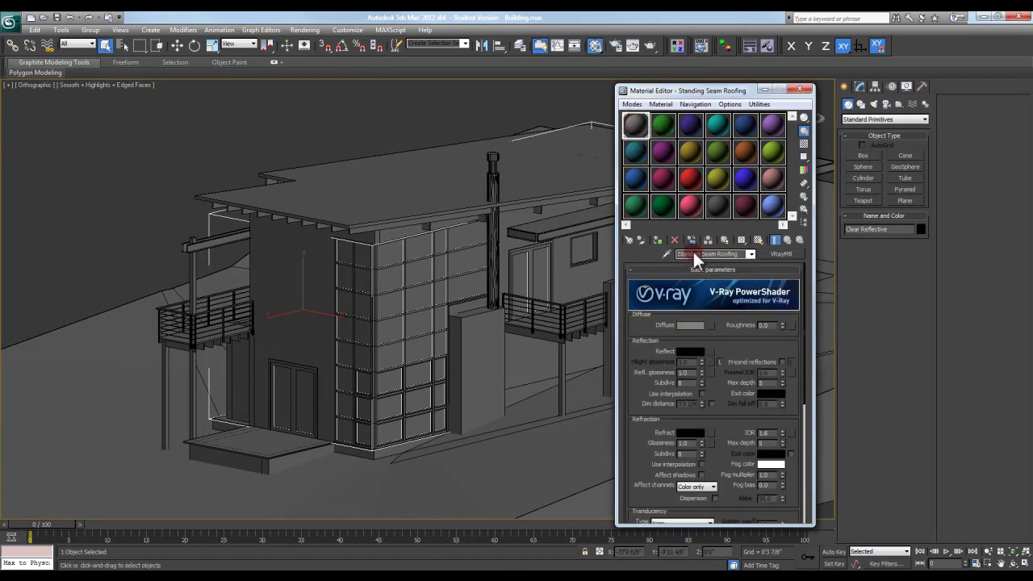
click(667, 253)
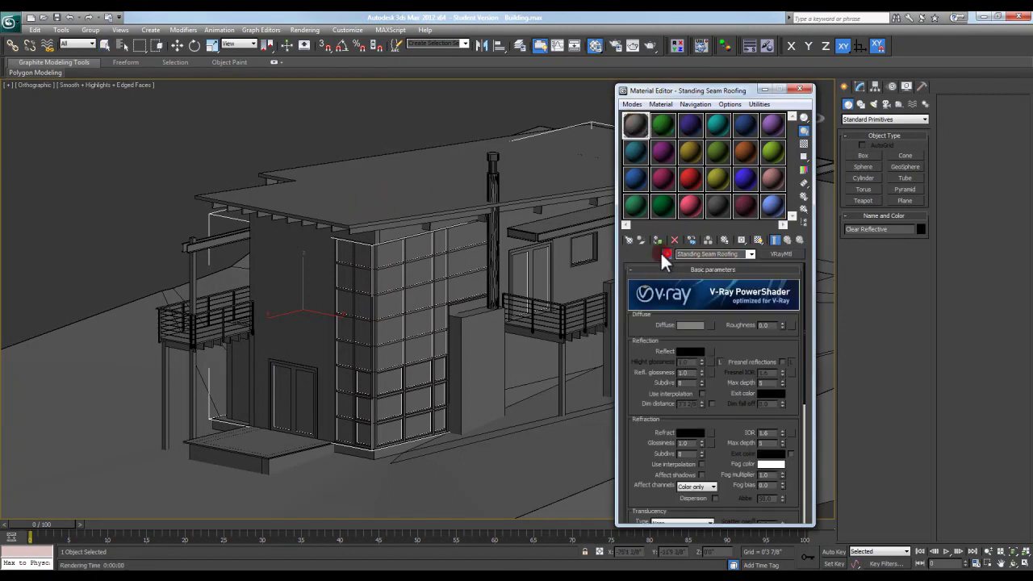
click(371, 234)
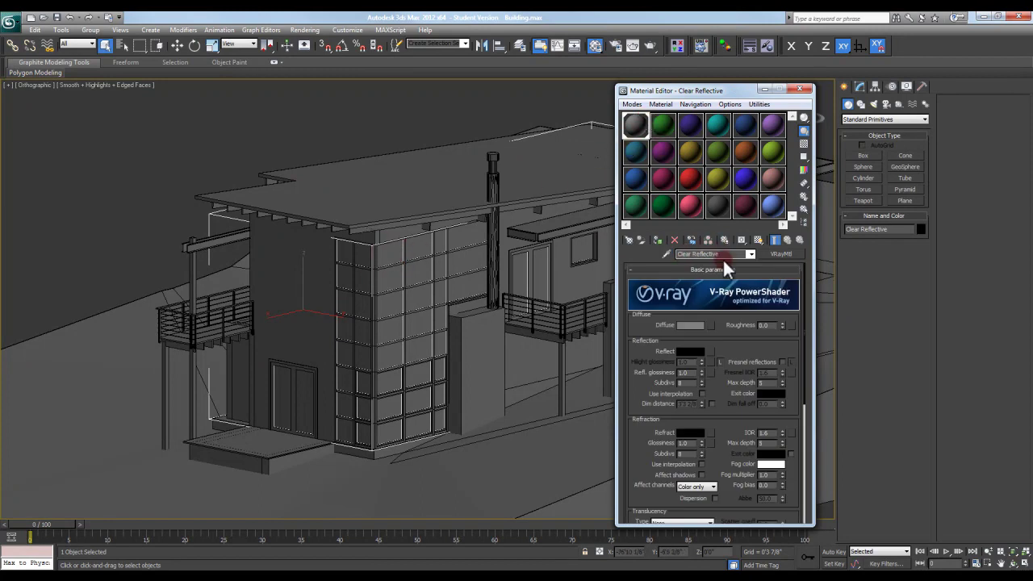
alt+middle_drag(569, 276, 505, 288)
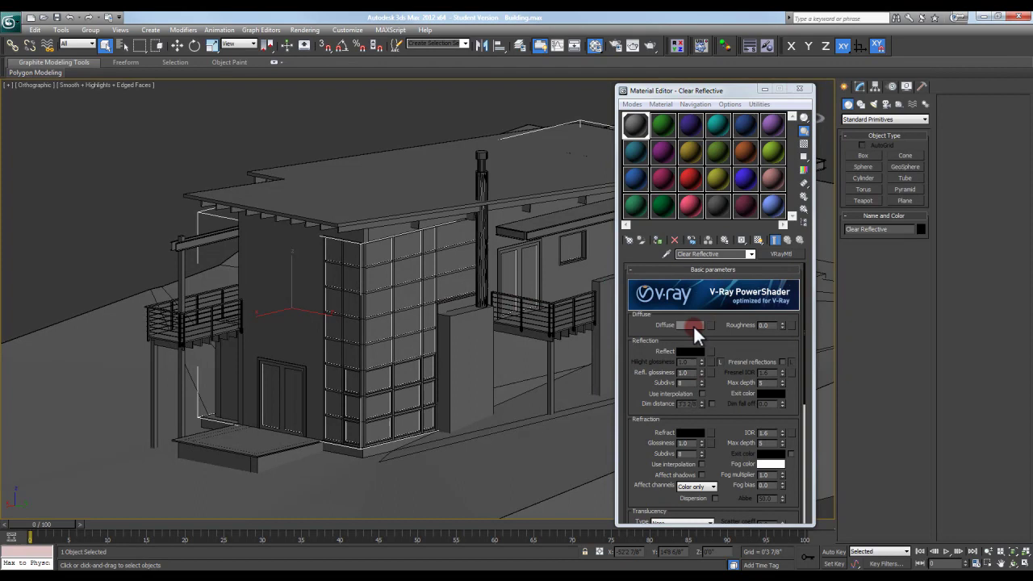
Set the Clear Reflective diffuse colour to light cyan.
click(691, 324)
click(258, 111)
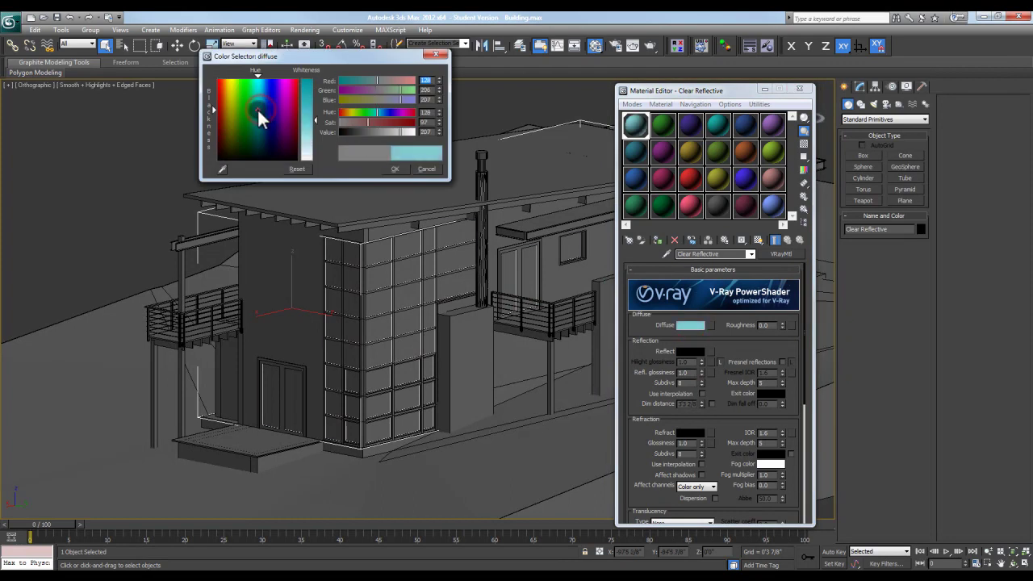
click(393, 167)
middle_drag(457, 203, 441, 198)
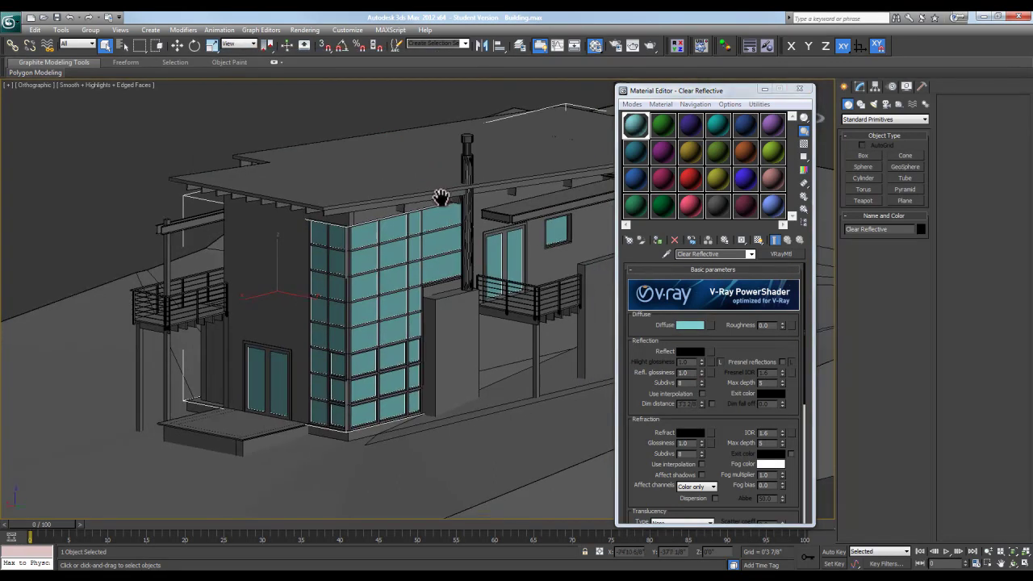
Close the Material Editor, test-move the glass wall upward, and undo the move.
click(798, 88)
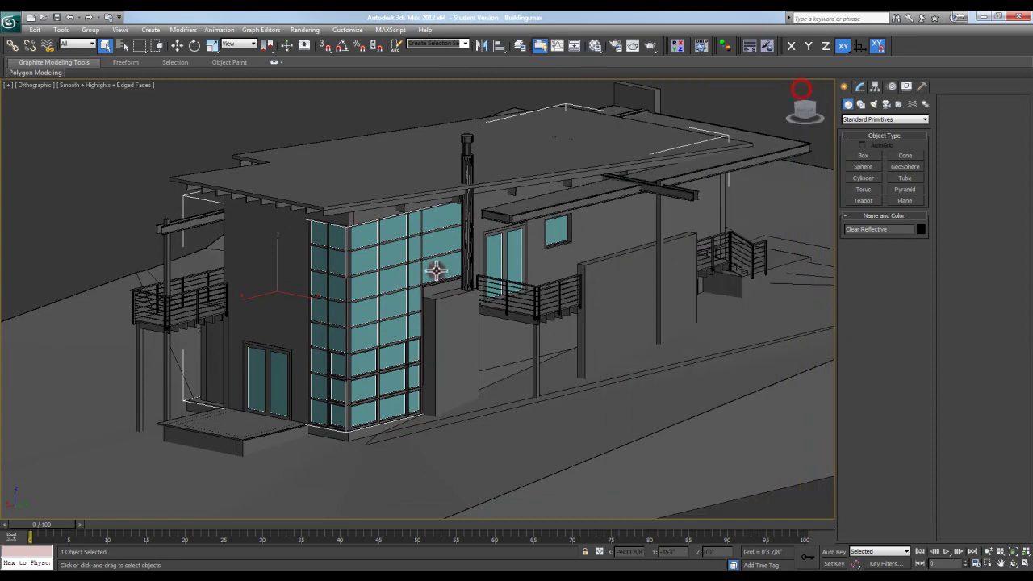
middle_drag(435, 271, 450, 277)
middle_drag(334, 281, 345, 298)
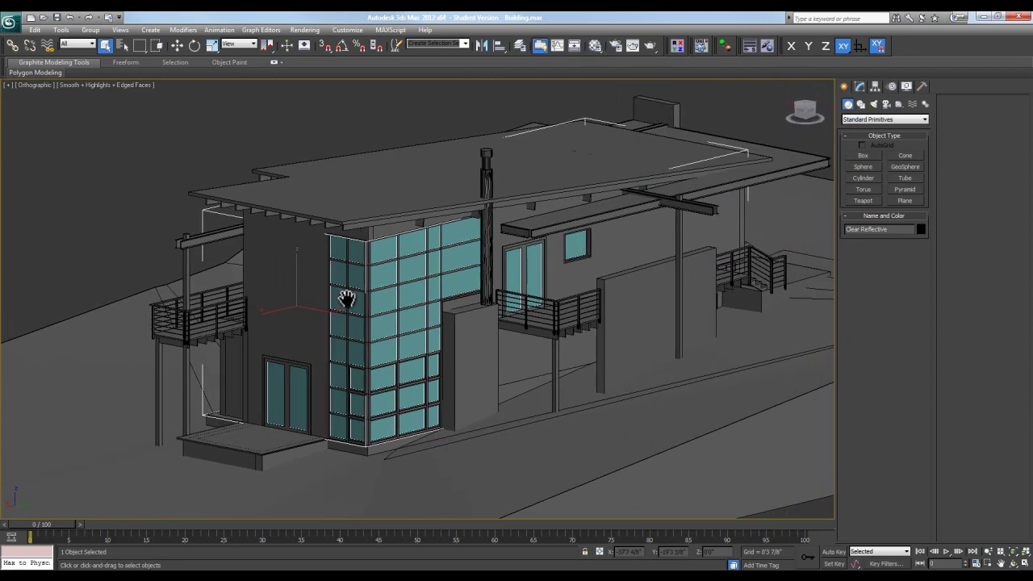
key(w)
drag(295, 276, 290, 183)
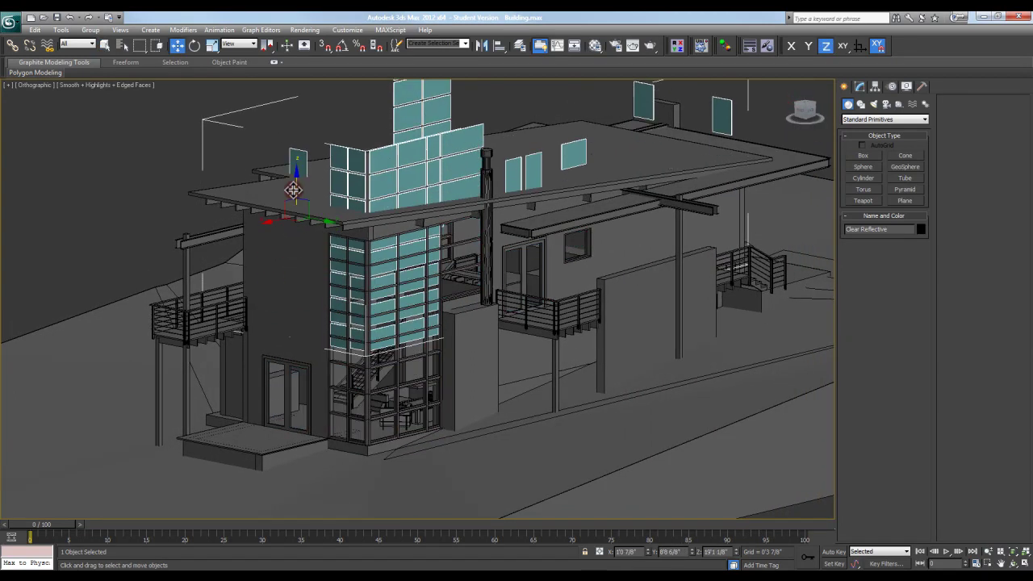
key(ctrl+z)
Clear the selection, view the house from above, and save the Building scene.
scroll(461, 276, down, 3)
scroll(452, 258, up, 1)
click(602, 455)
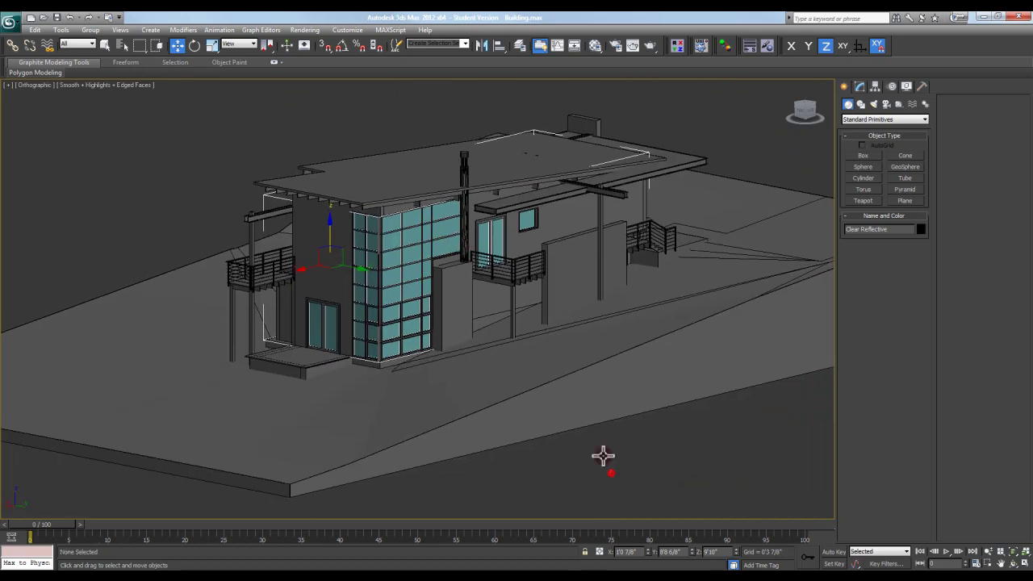
alt+middle_drag(602, 456, 434, 217)
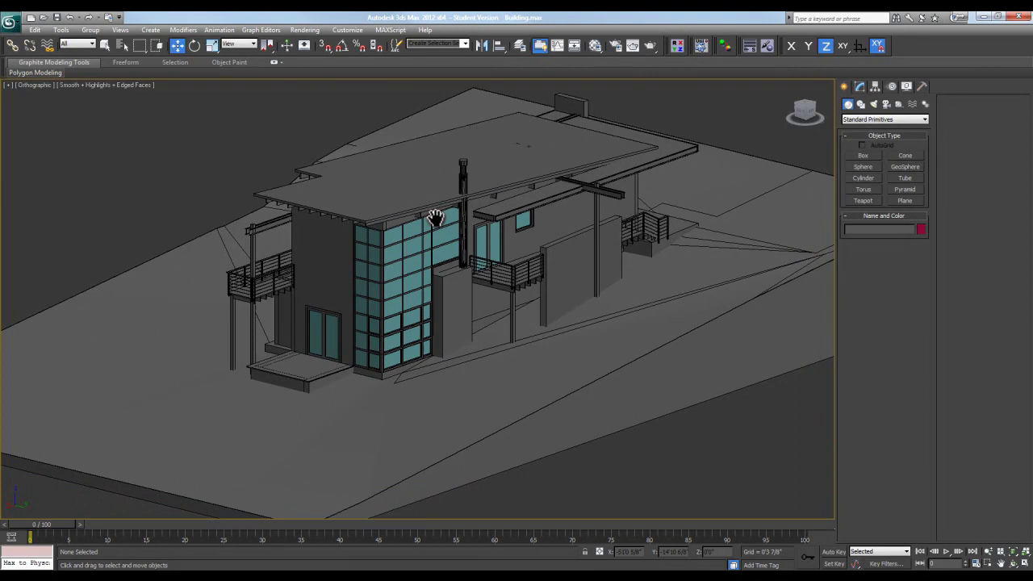
scroll(434, 218, up, 1)
scroll(433, 230, down, 1)
scroll(444, 186, up, 2)
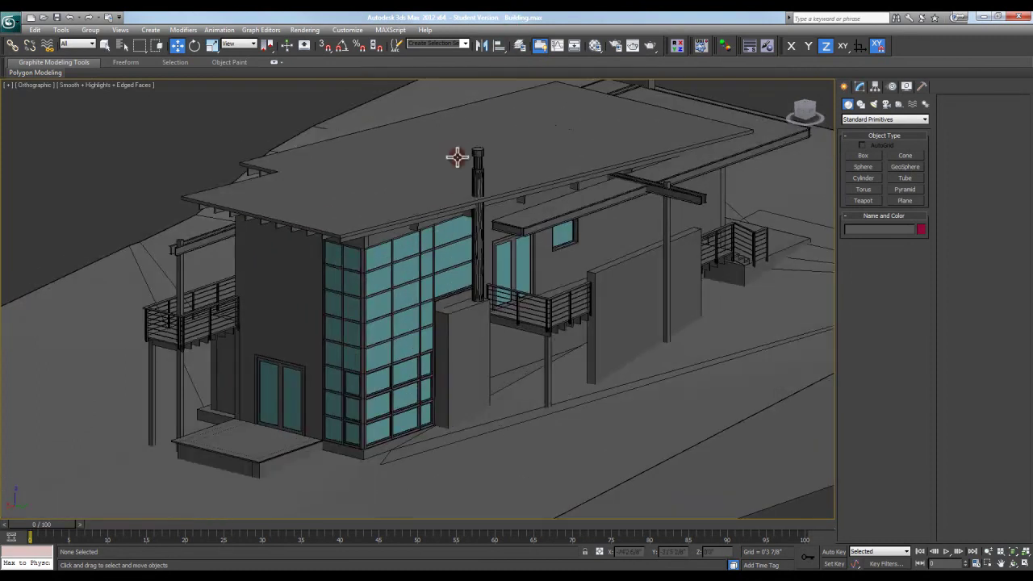
key(ctrl+s)
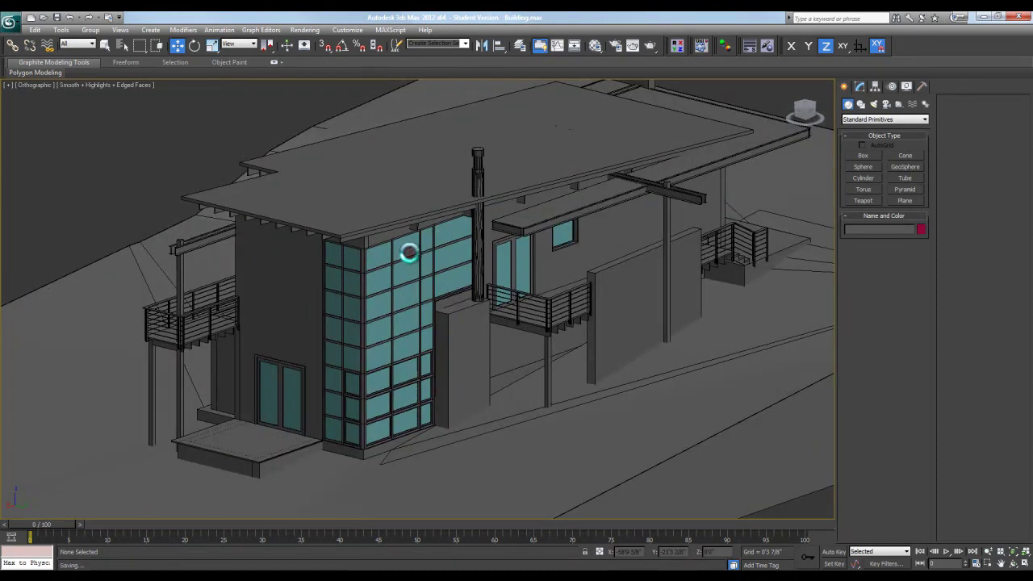
Reset 3ds Max to a new empty scene, confirming Yes, and reopen the application menu.
click(11, 25)
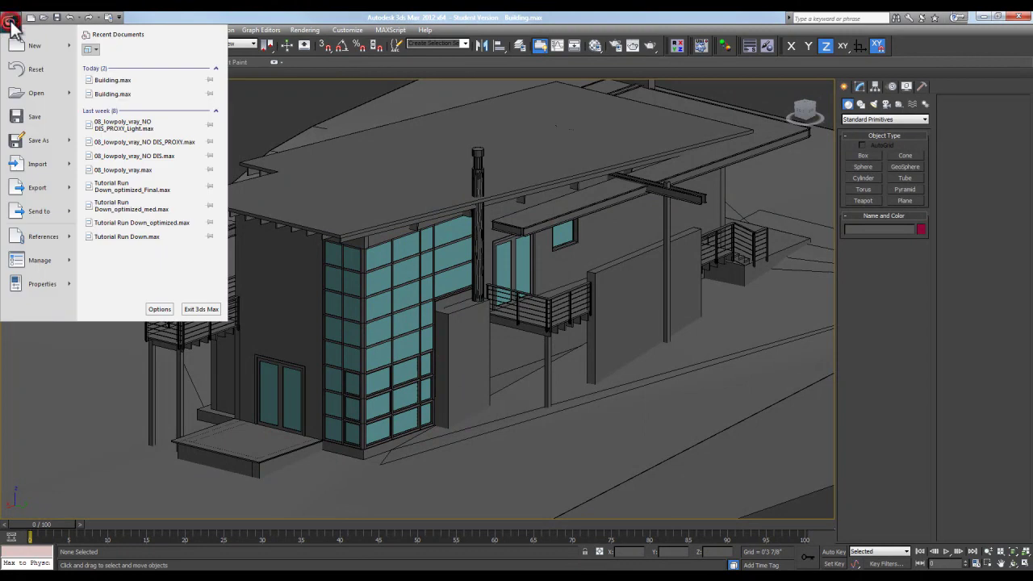
click(33, 69)
click(494, 315)
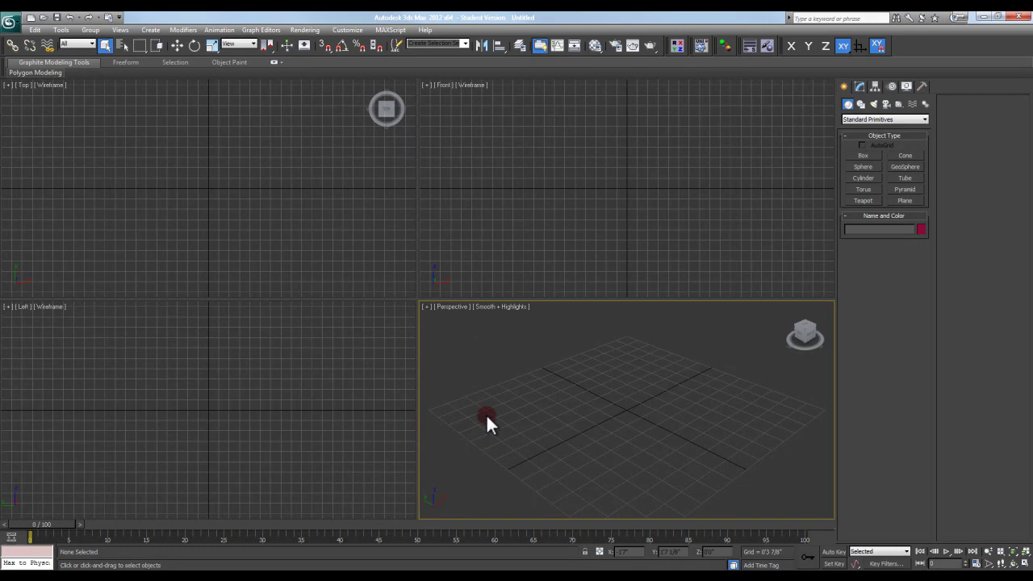
click(9, 21)
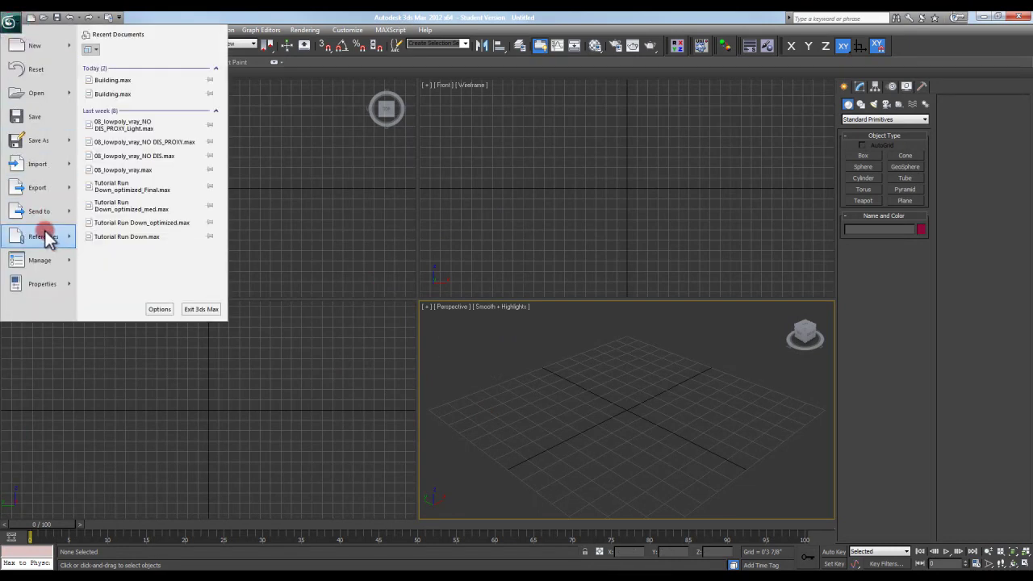
Add Building.max from the XREF folder as an XRef scene.
mouse_move(40, 237)
click(114, 146)
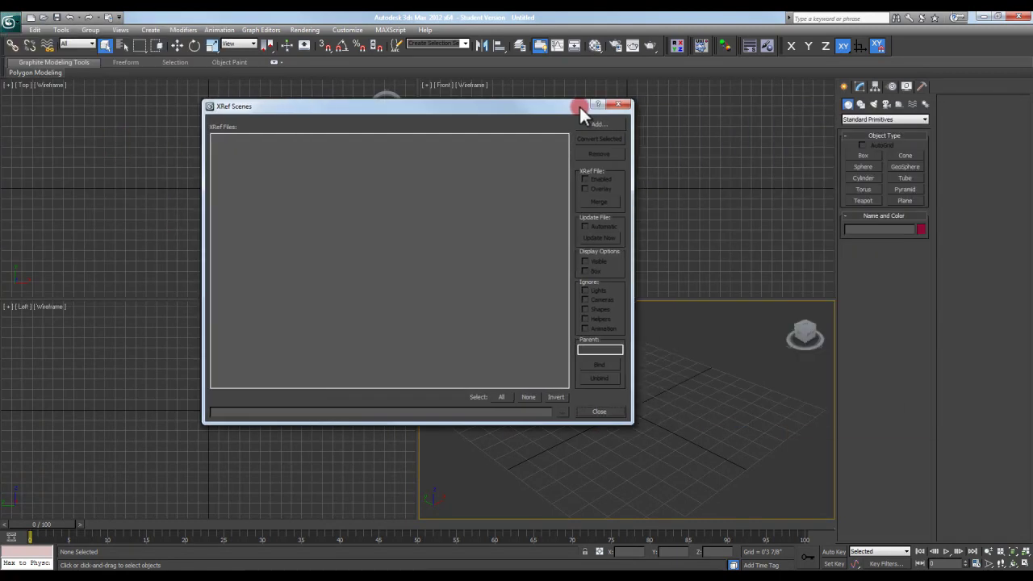
click(607, 127)
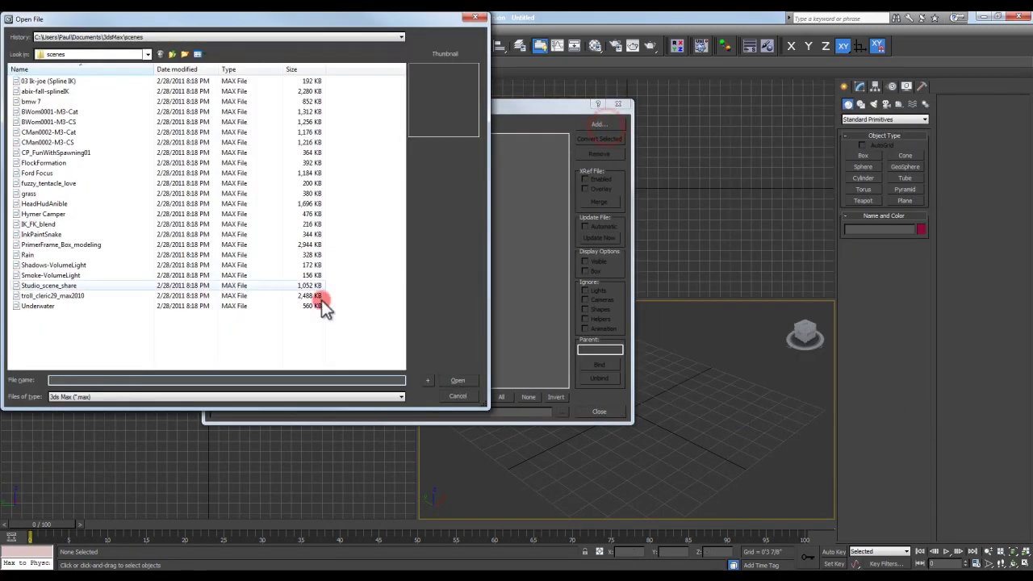
click(119, 37)
click(122, 52)
click(69, 81)
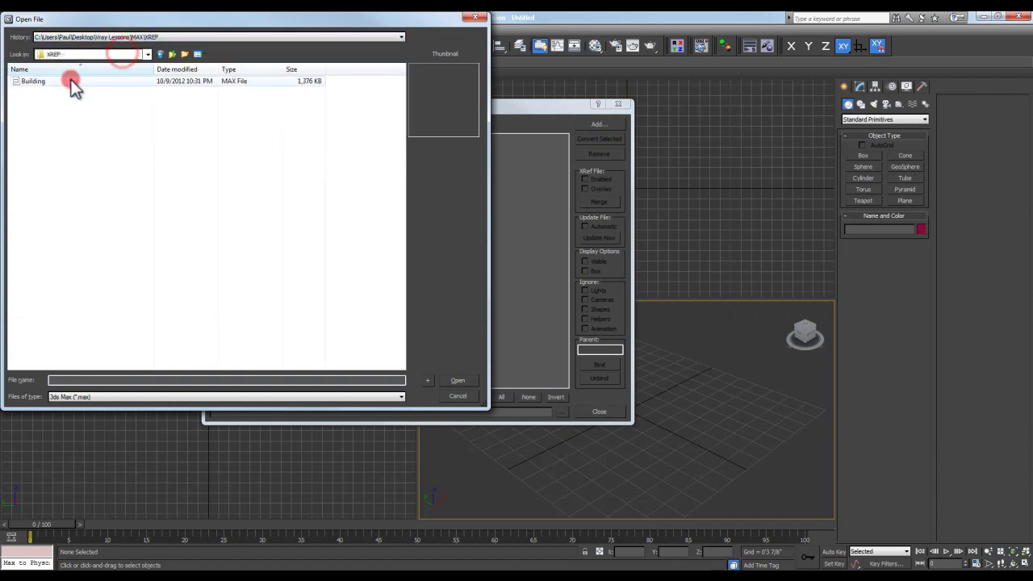
click(466, 379)
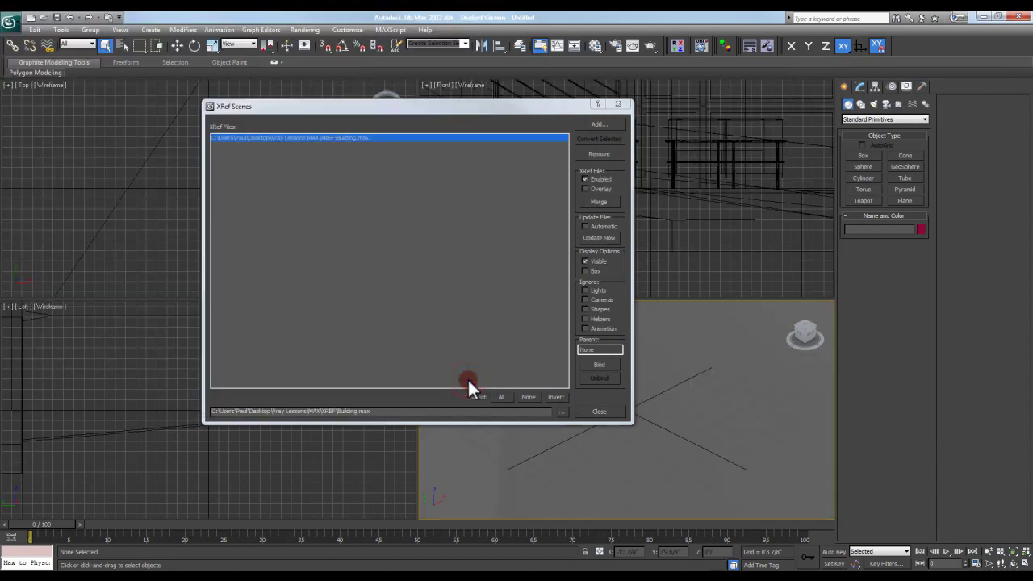
Set the XRef to ignore lights and cameras, keep it visible, and close the dialog.
click(585, 298)
click(599, 261)
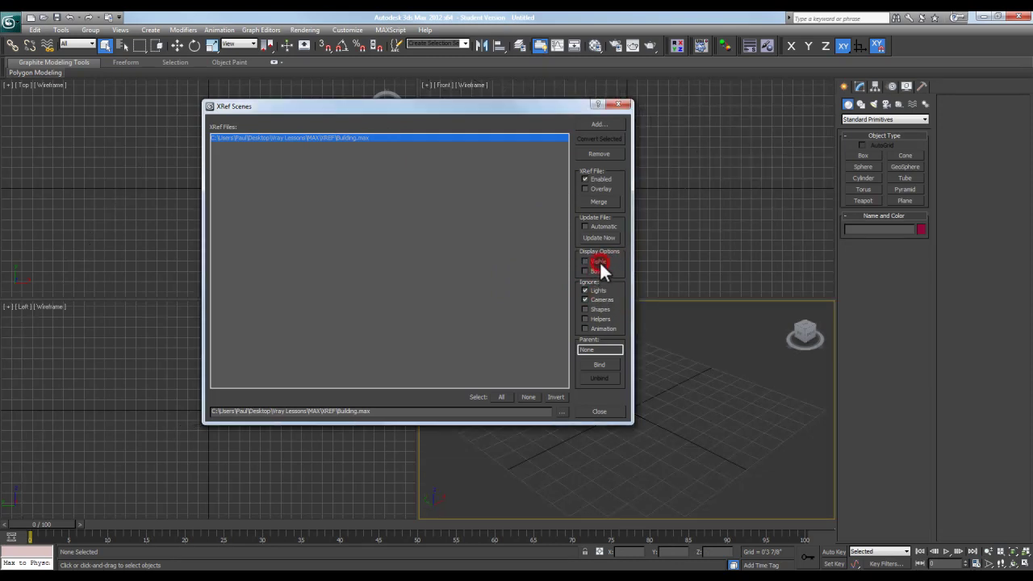
click(599, 261)
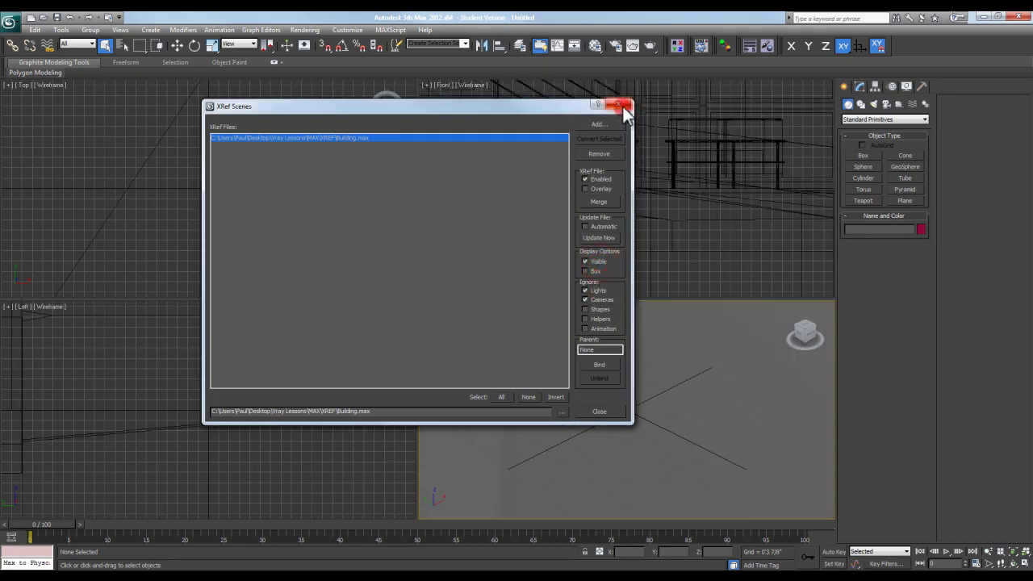
click(622, 105)
click(1024, 563)
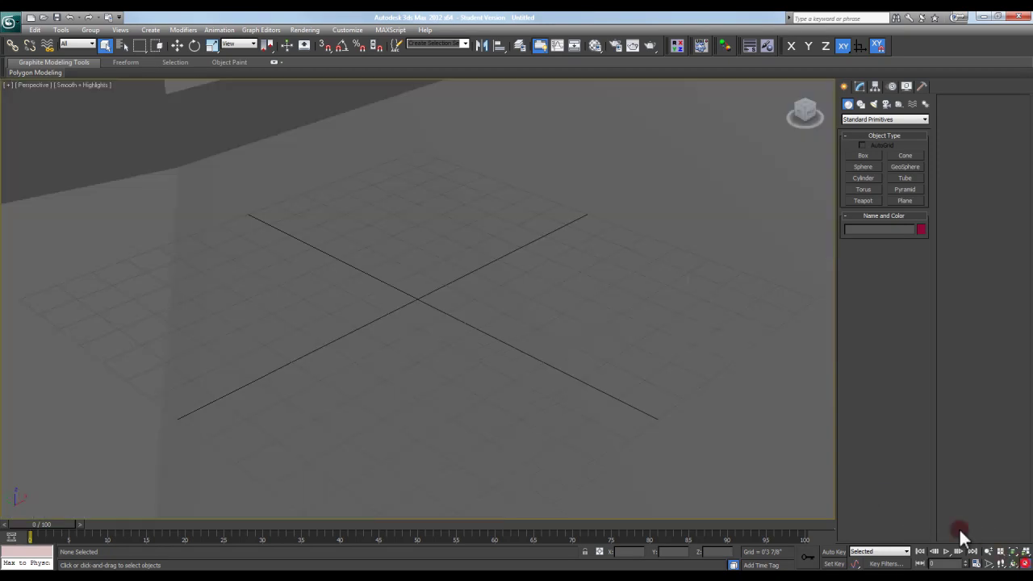
scroll(459, 307, down, 4)
scroll(476, 306, down, 5)
scroll(496, 299, down, 4)
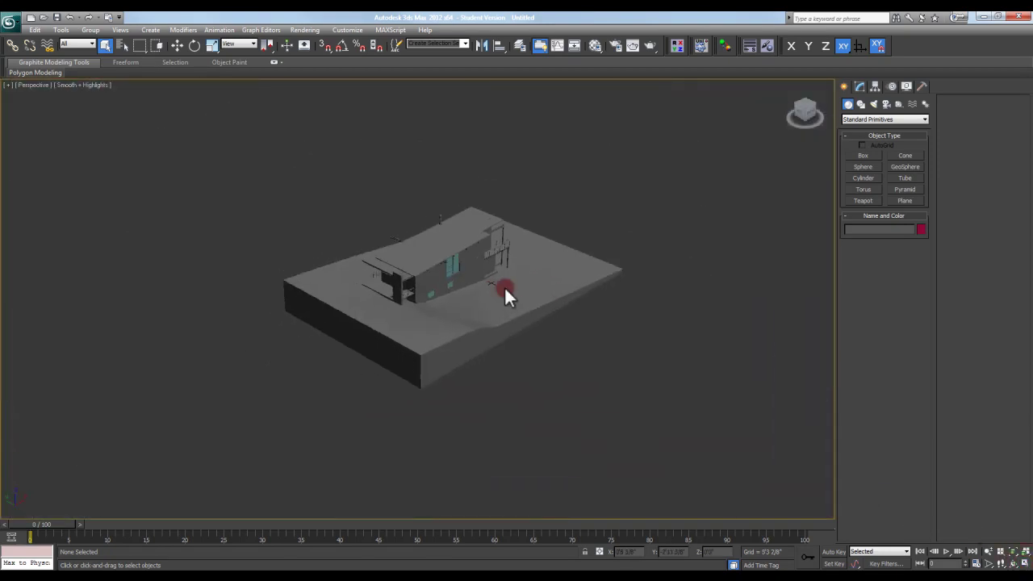
alt+middle_drag(504, 296, 331, 288)
scroll(396, 295, up, 3)
scroll(245, 203, up, 2)
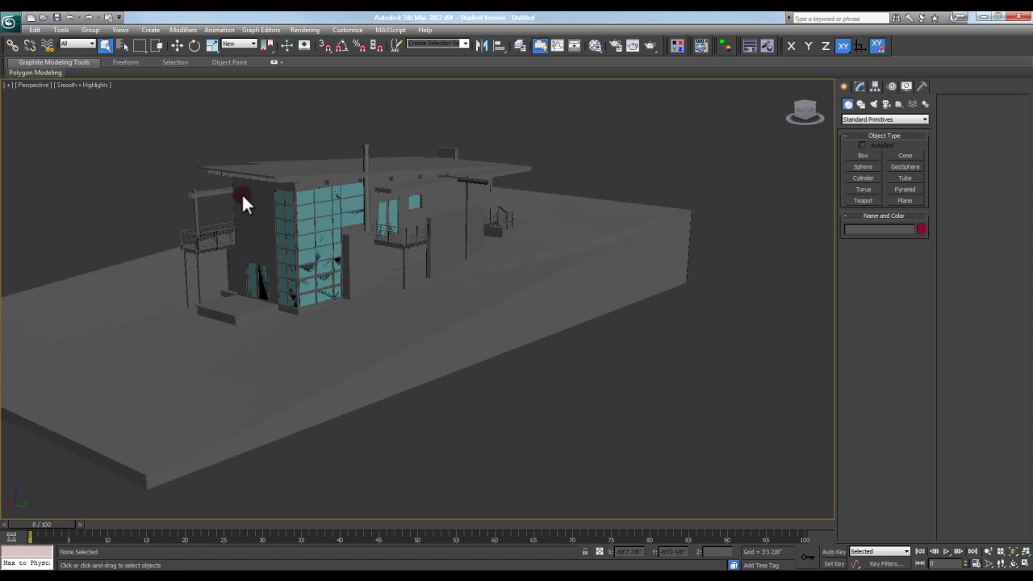
middle_drag(211, 197, 343, 241)
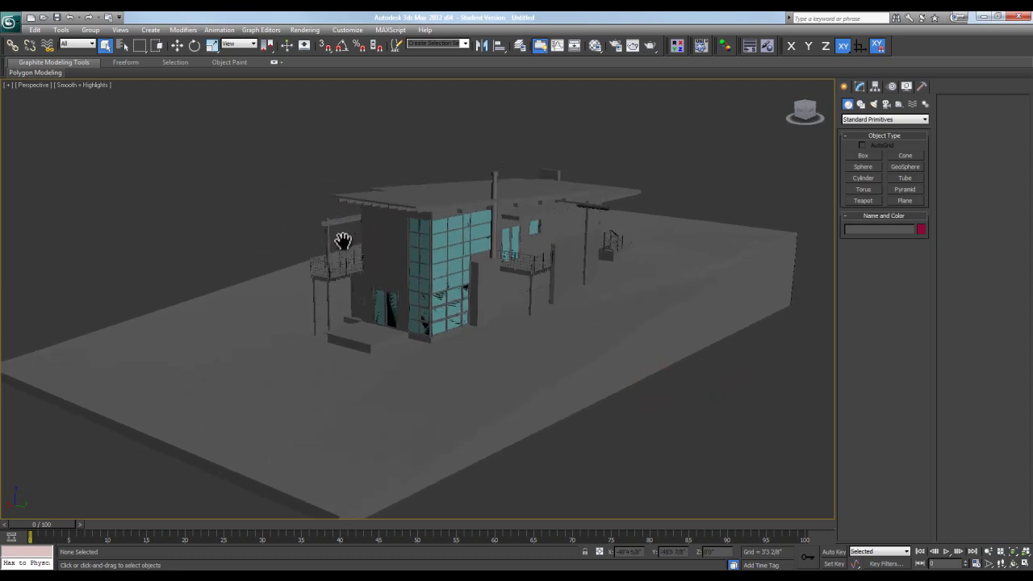
key(m)
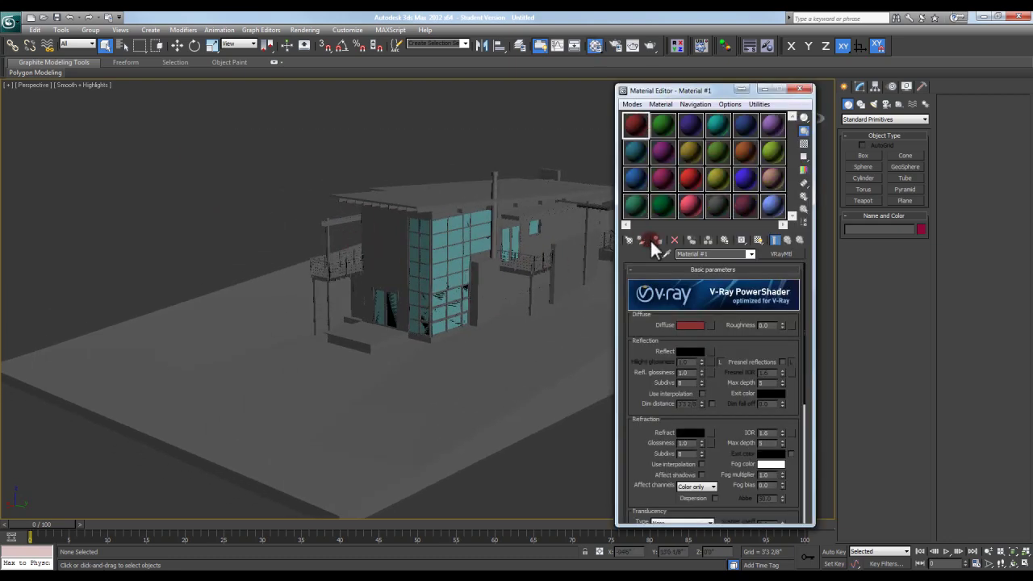
click(664, 254)
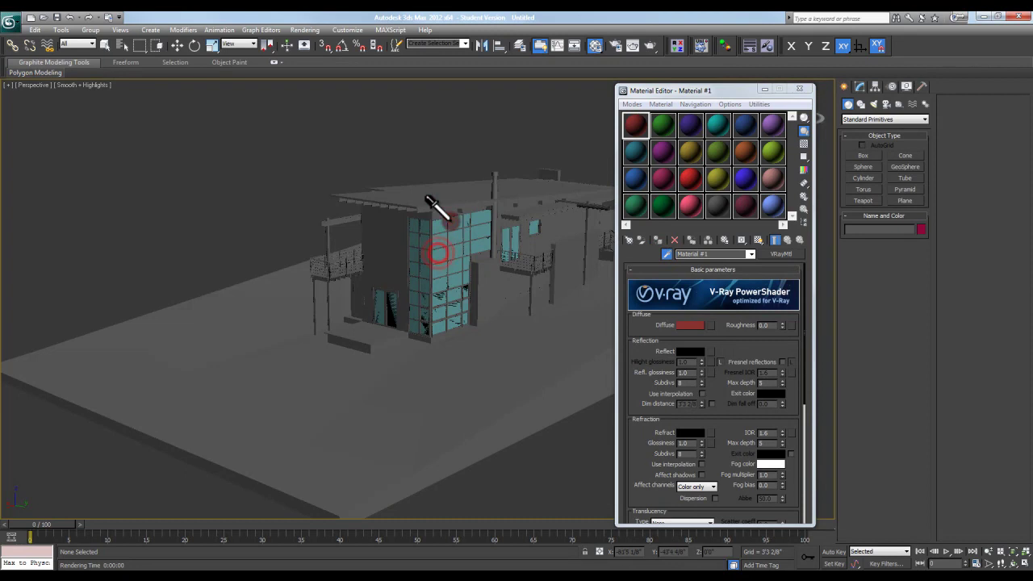
click(799, 88)
mouse_move(601, 203)
alt+middle_down()
mouse_move(475, 252)
mouse_move(443, 250)
mouse_move(464, 250)
alt+middle_up()
key(f)
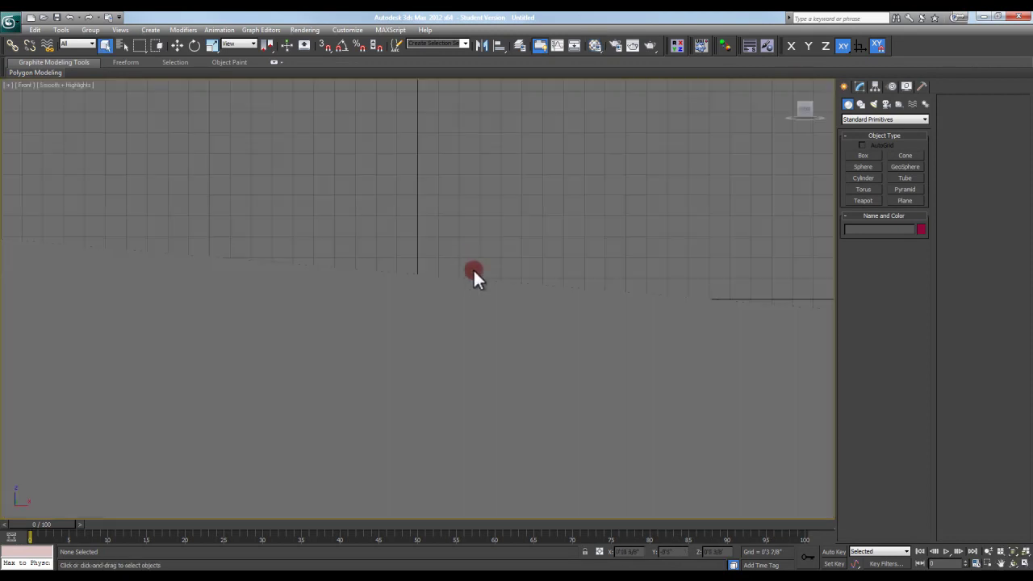
key(p)
alt+middle_drag(384, 282, 379, 293)
key(f)
scroll(500, 307, up, 5)
mouse_move(500, 306)
middle_down()
mouse_move(368, 294)
mouse_move(297, 321)
mouse_move(384, 317)
middle_up()
scroll(297, 321, down, 3)
scroll(297, 321, down, 3)
scroll(383, 317, down, 4)
mouse_move(454, 339)
alt+middle_down()
mouse_move(388, 345)
mouse_move(369, 327)
alt+middle_up()
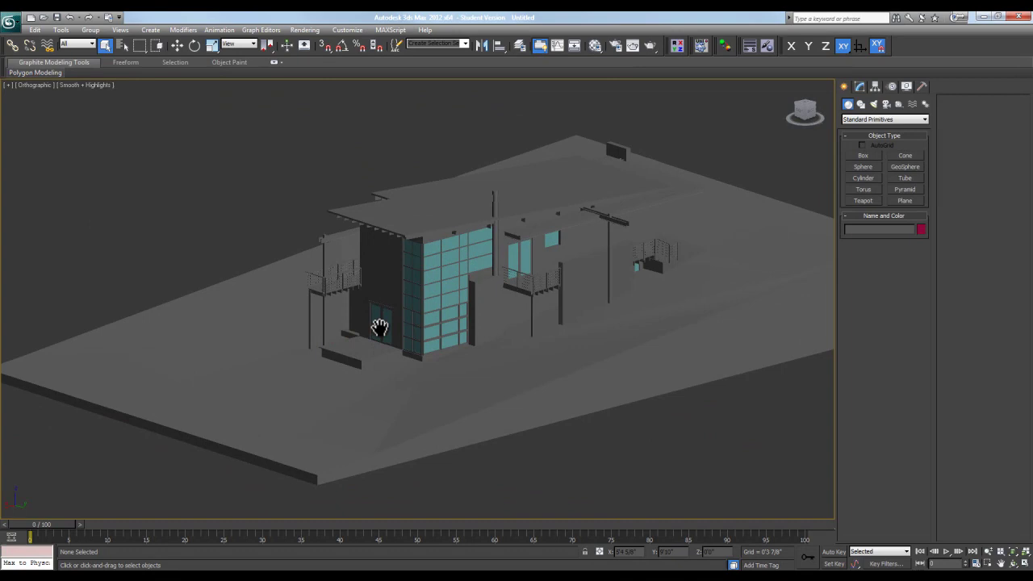
scroll(376, 301, up, 4)
scroll(377, 295, down, 2)
mouse_move(398, 196)
alt+middle_down()
mouse_move(463, 270)
mouse_move(439, 240)
alt+middle_up()
scroll(453, 276, up, 2)
scroll(454, 282, down, 3)
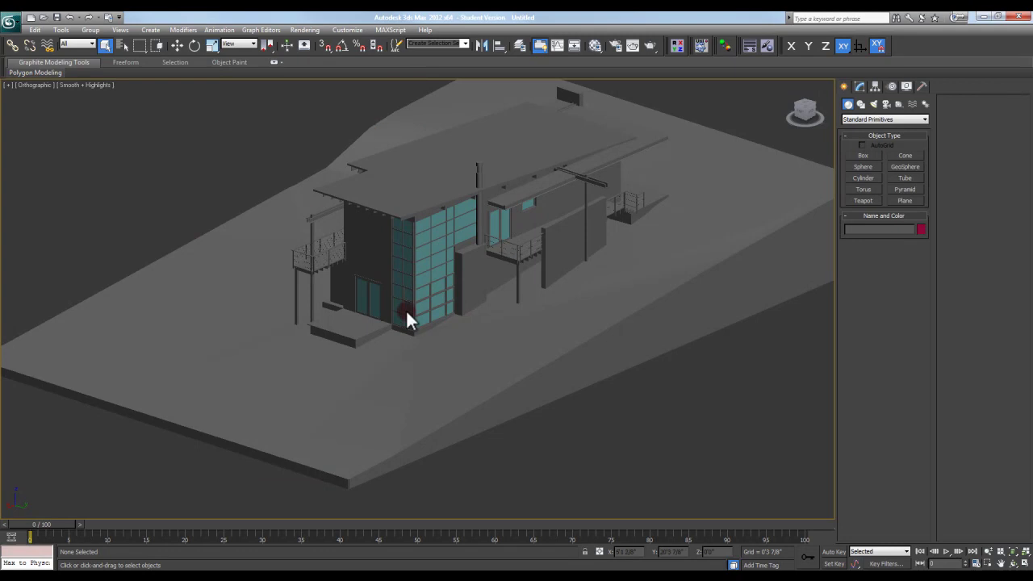
alt+middle_drag(410, 312, 465, 273)
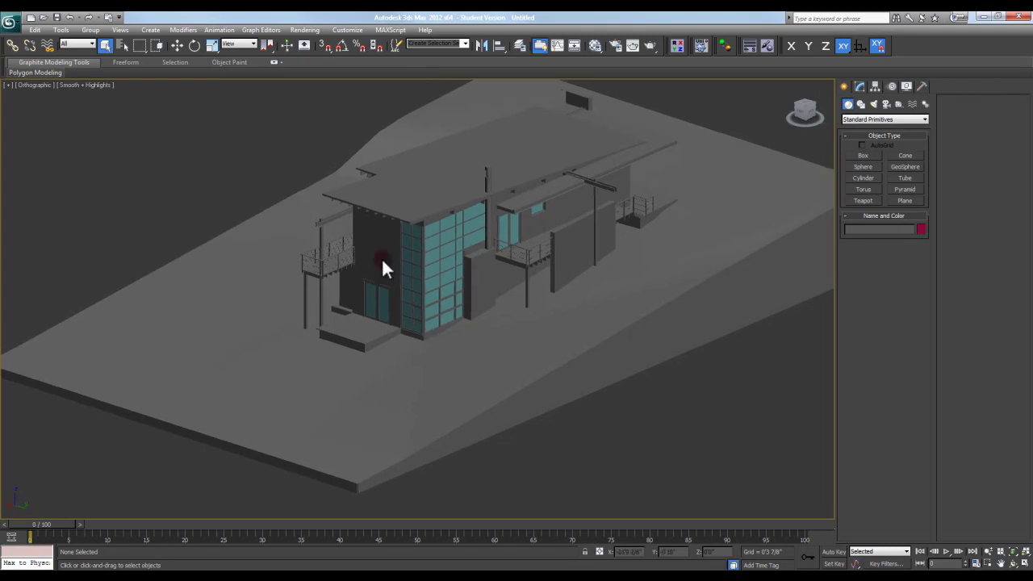
Switch to a wireframe top view and start creating a VRayPhysicalCamera.
key(t)
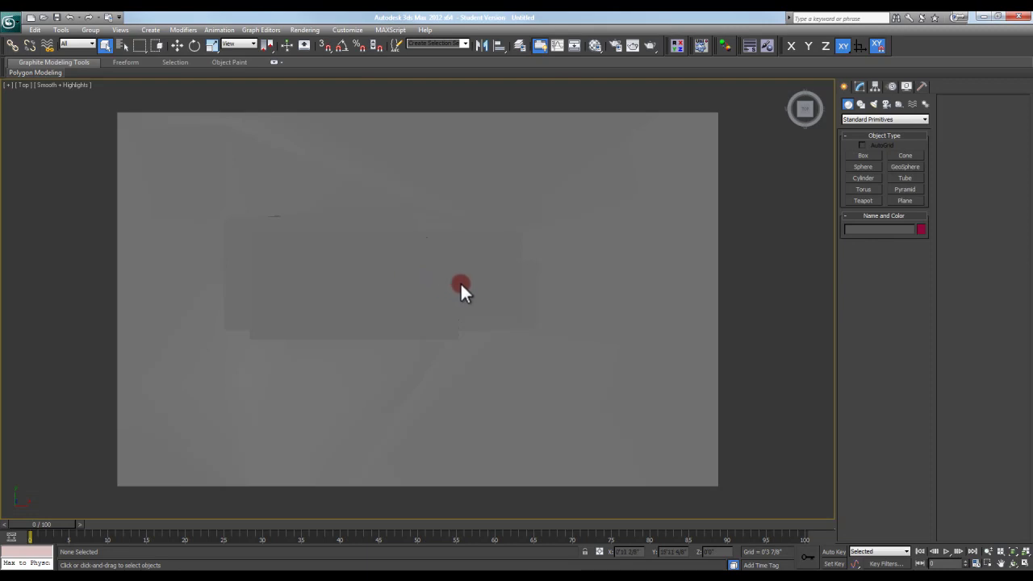
key(F3)
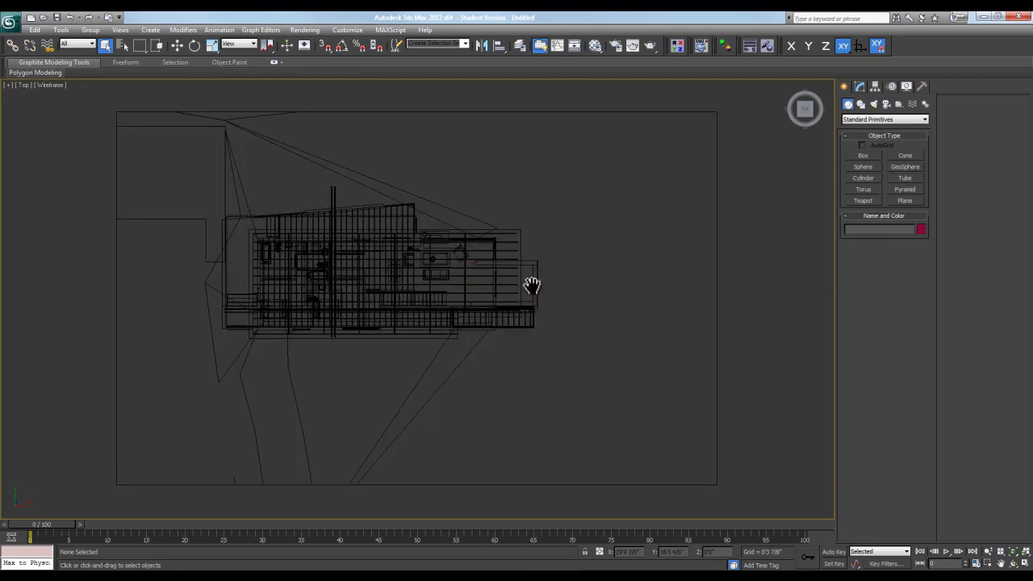
scroll(508, 271, down, 2)
middle_drag(508, 274, 483, 277)
click(885, 103)
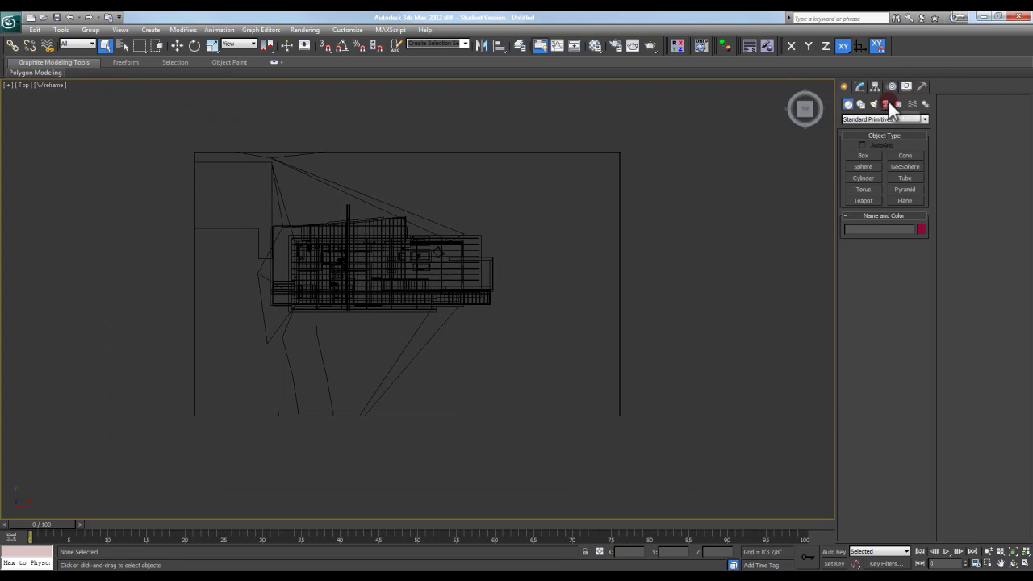
click(885, 119)
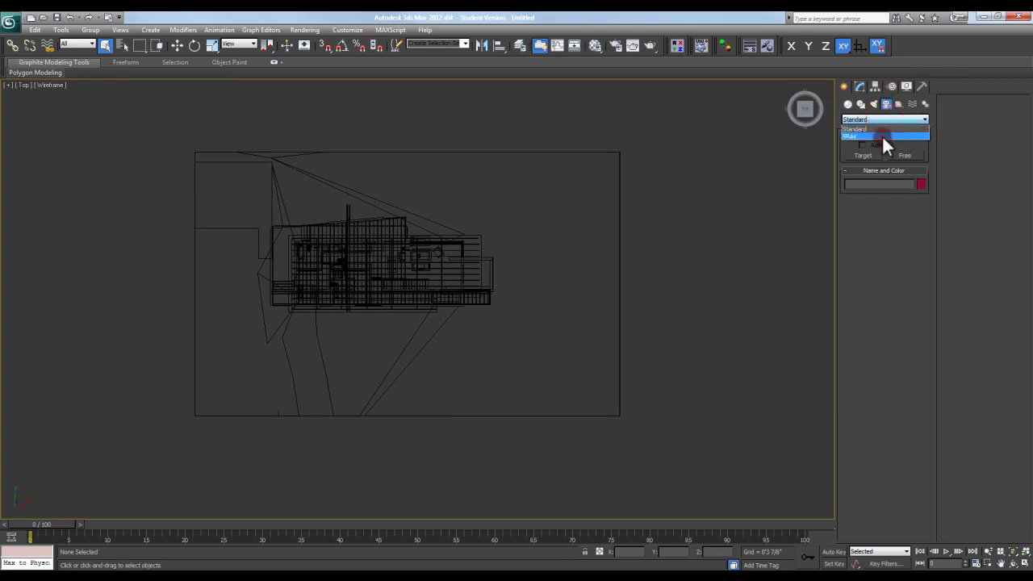
click(882, 136)
click(900, 153)
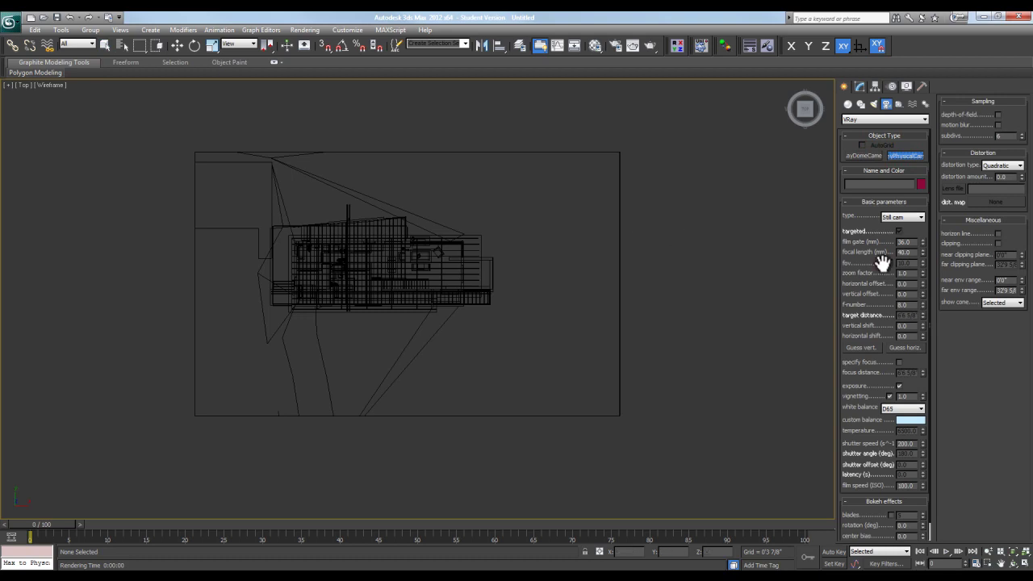
Set the camera's focal length to 20, adjust the f-number, and set shutter speed 100.
double_click(914, 251)
click(912, 305)
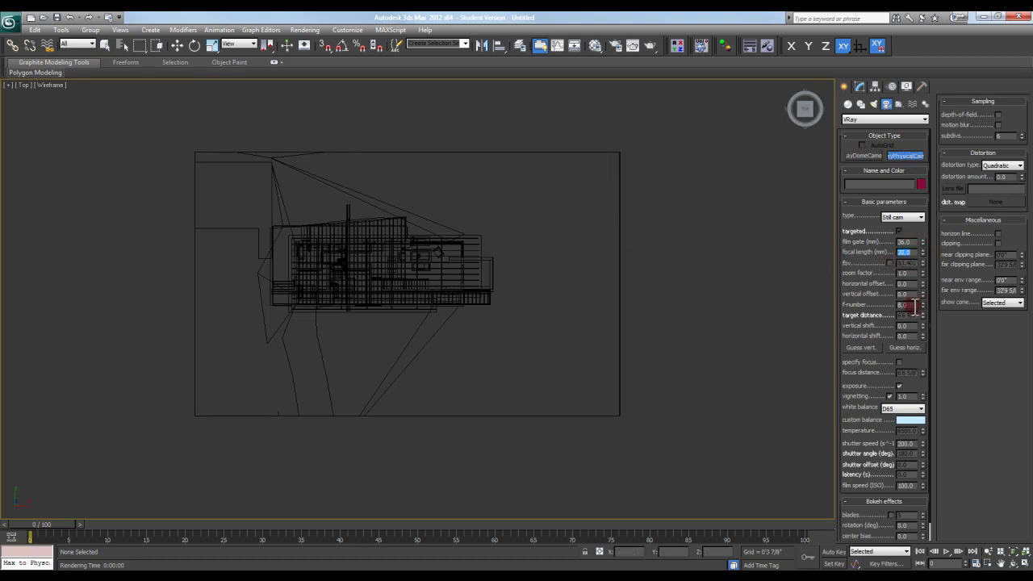
double_click(912, 305)
text(5)
scroll(918, 359, down, 2)
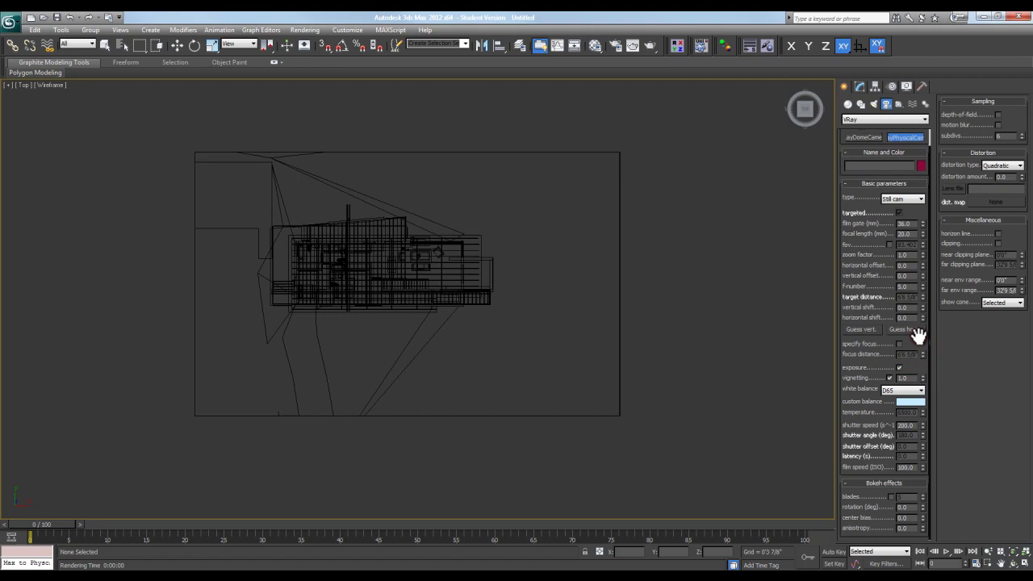
double_click(914, 424)
Set a custom near-white white balance and turn off vignetting.
click(912, 390)
click(913, 401)
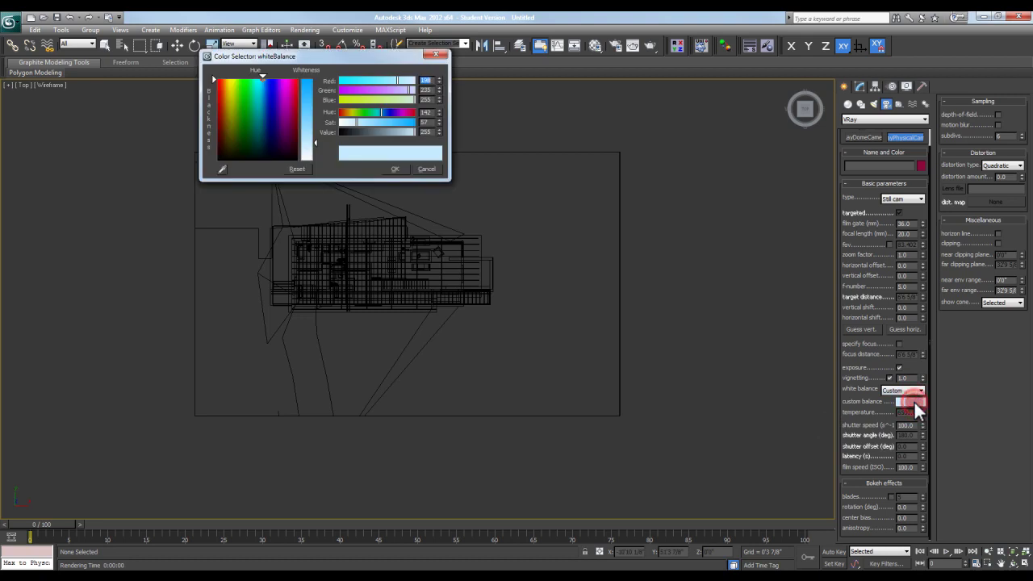
drag(355, 123, 296, 124)
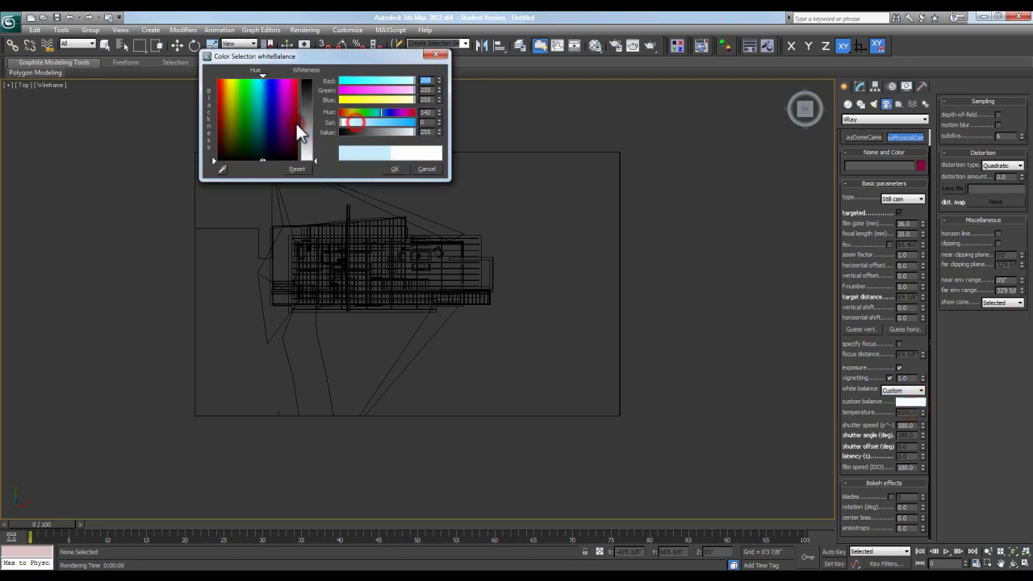
click(399, 167)
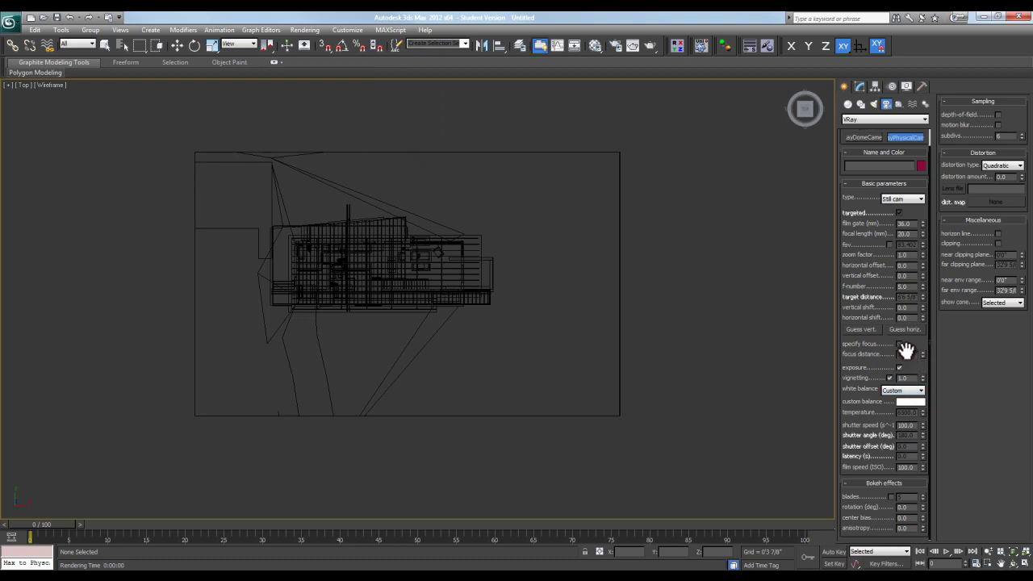
click(889, 377)
Drag out the physical camera from the upper right toward the house and end creation.
drag(612, 161, 402, 273)
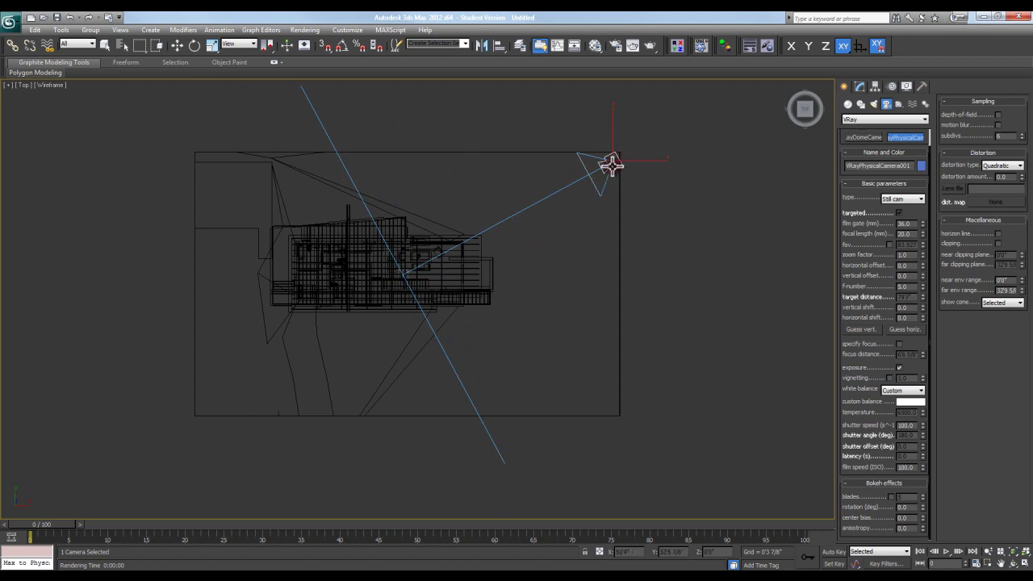
mouse_move(601, 180)
alt+middle_down()
mouse_move(583, 228)
mouse_move(533, 177)
mouse_move(573, 145)
mouse_move(526, 142)
mouse_move(568, 148)
mouse_move(556, 153)
alt+middle_up()
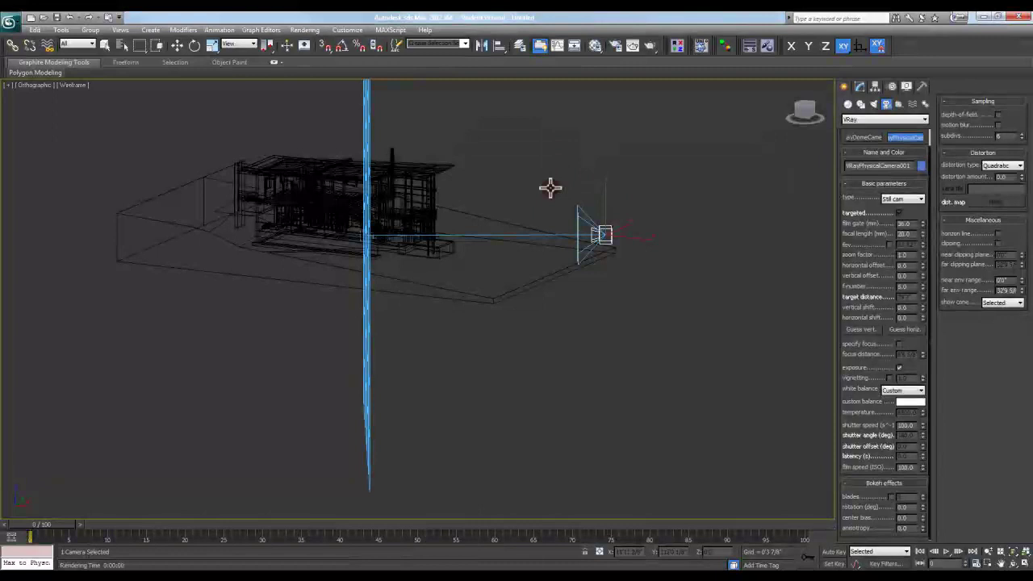
right_click(551, 186)
middle_drag(443, 212, 427, 214)
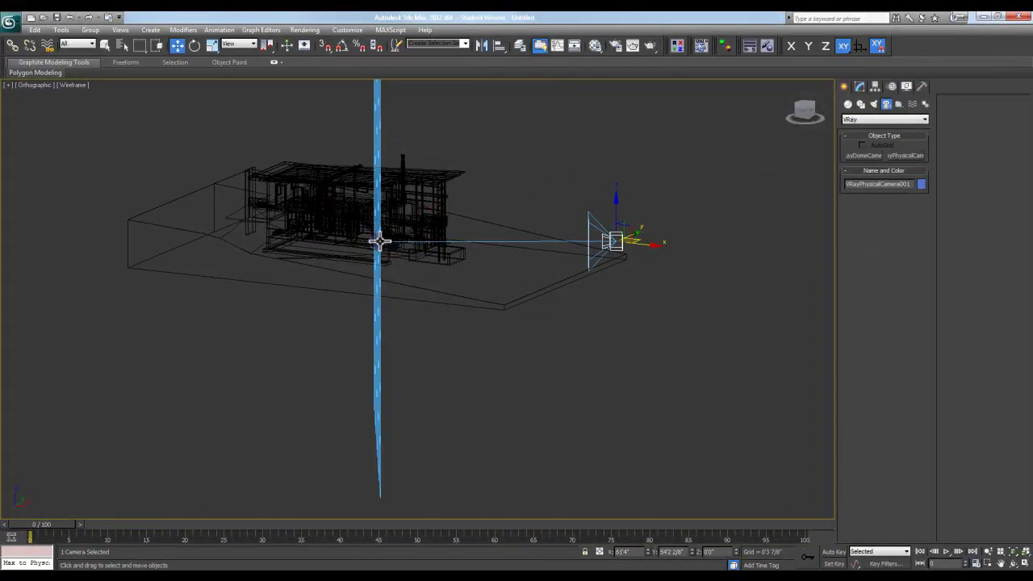
Raise the camera target onto the house and select the camera body.
click(380, 241)
click(420, 311)
drag(301, 128, 452, 335)
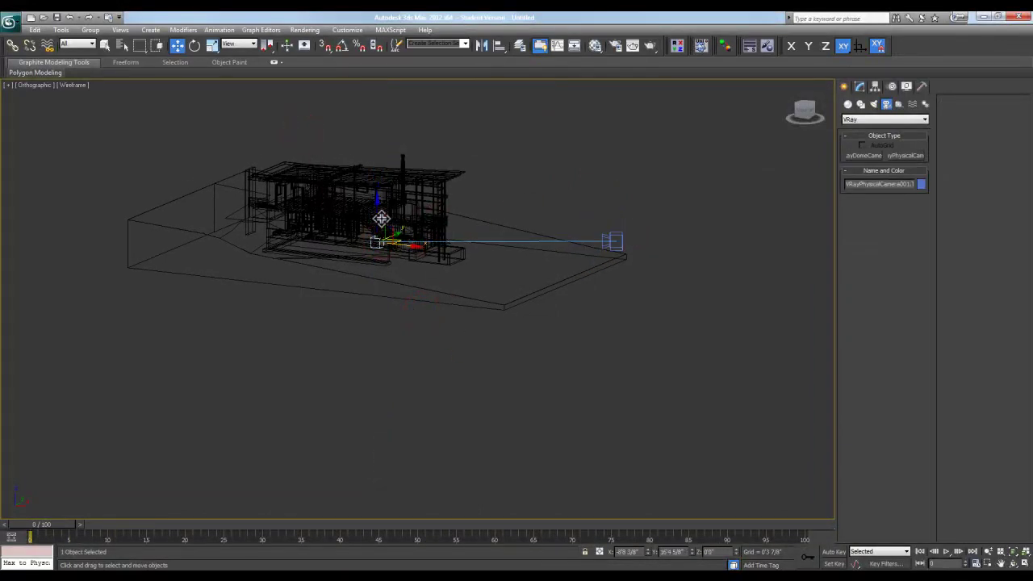
drag(381, 218, 378, 164)
click(396, 240)
click(380, 212)
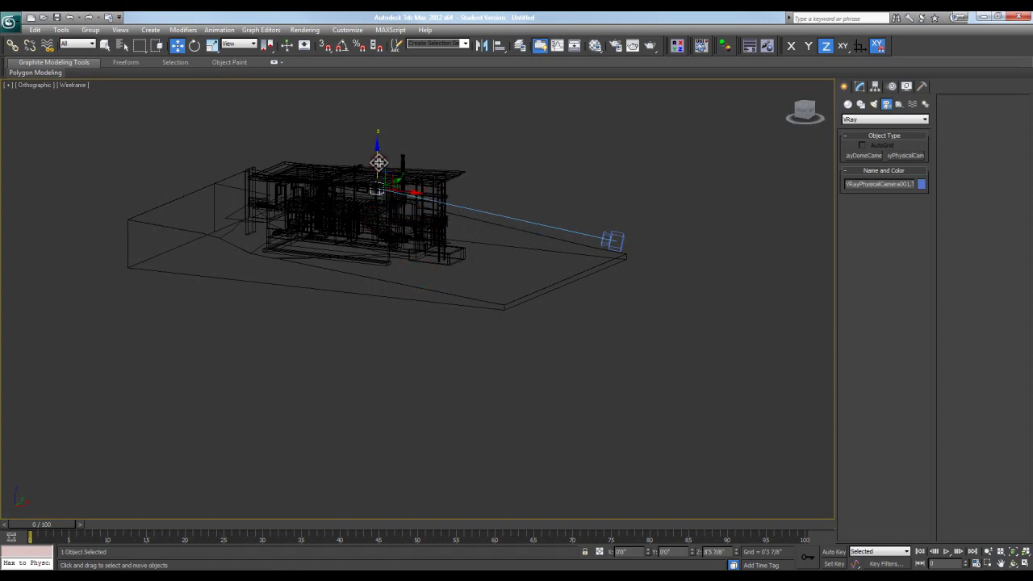
click(612, 238)
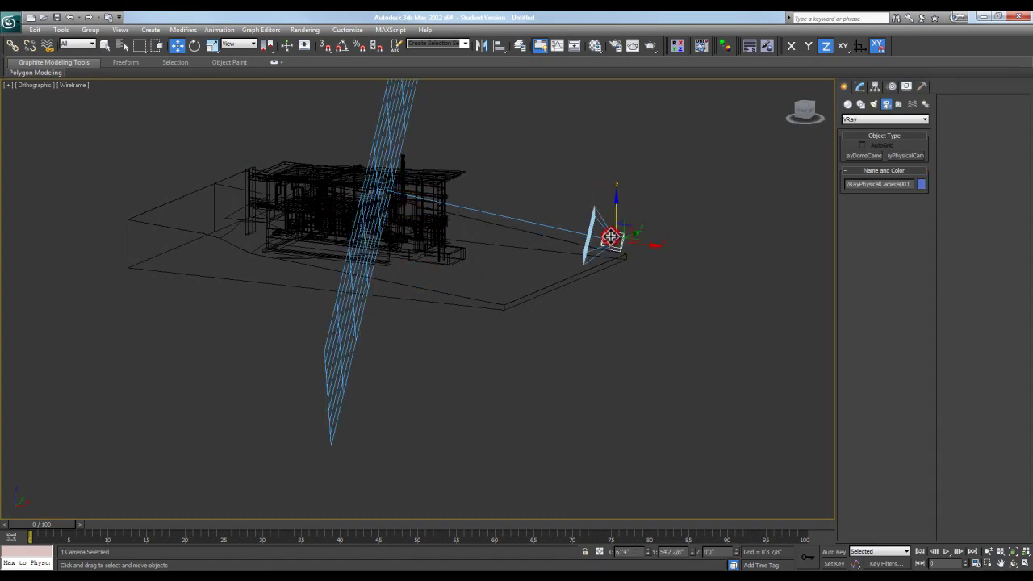
Look through the camera, apply Guess vert. to straighten verticals, and show shaded view.
key(c)
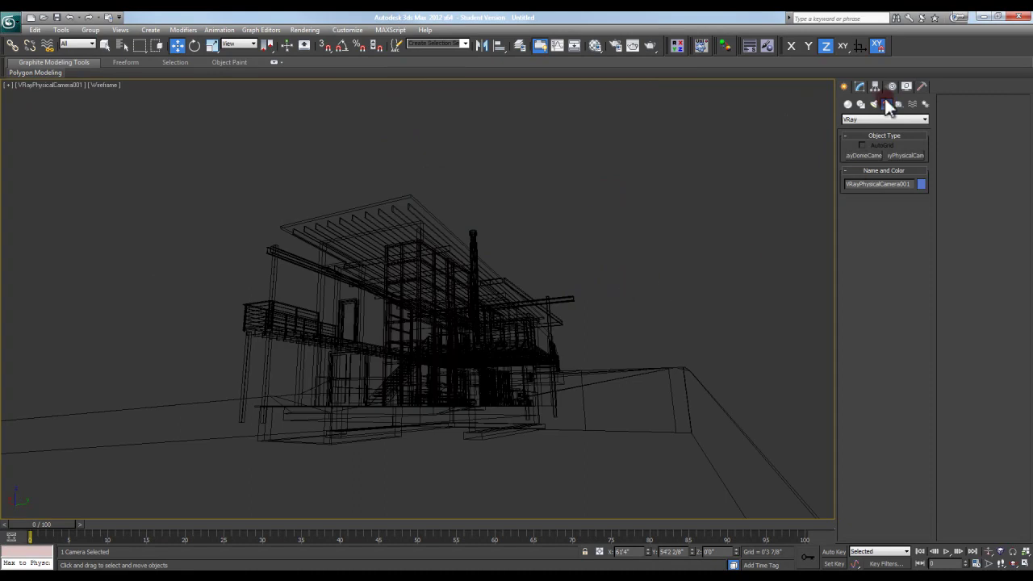
click(860, 86)
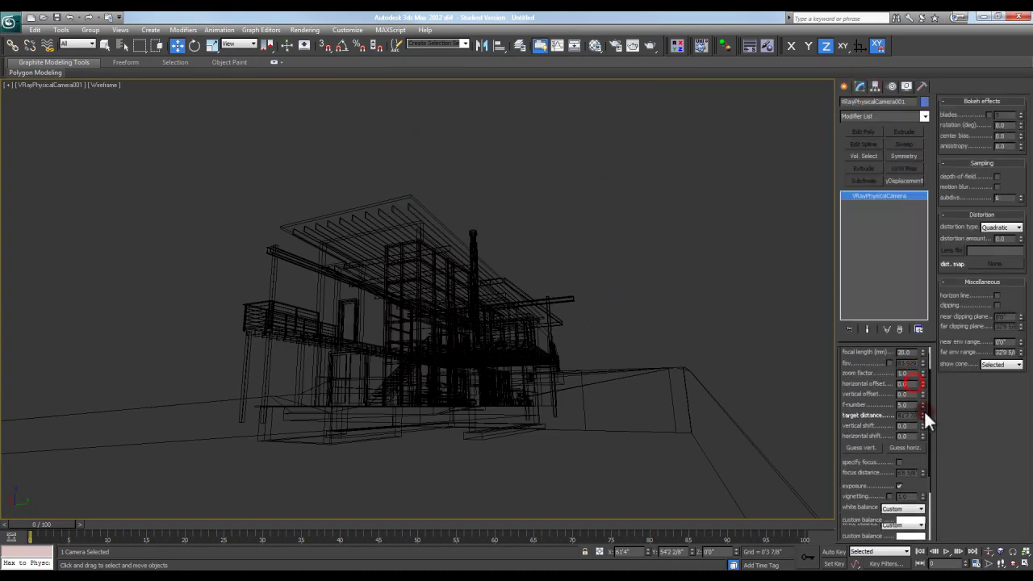
scroll(926, 417, down, 2)
click(860, 415)
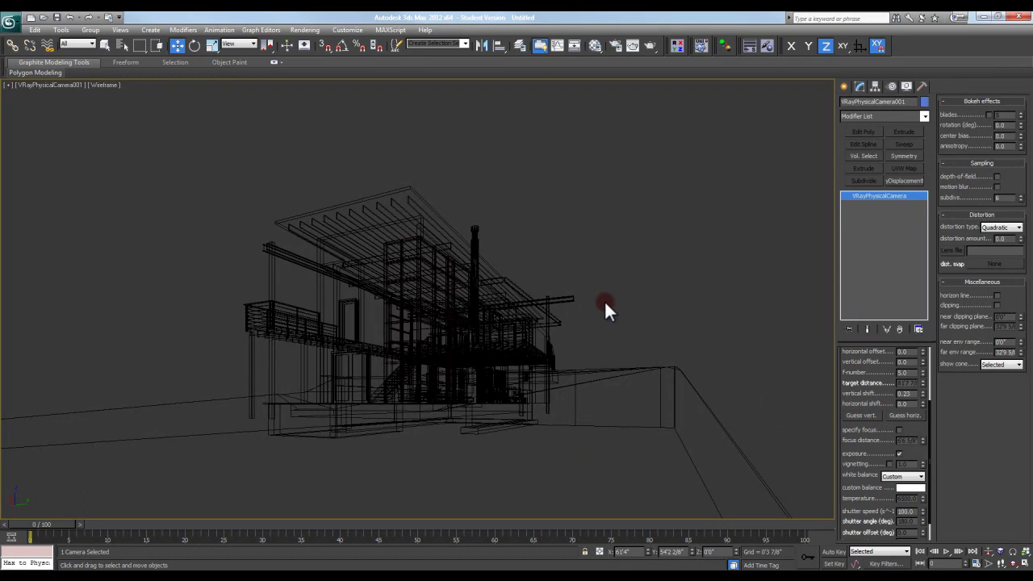
key(F3)
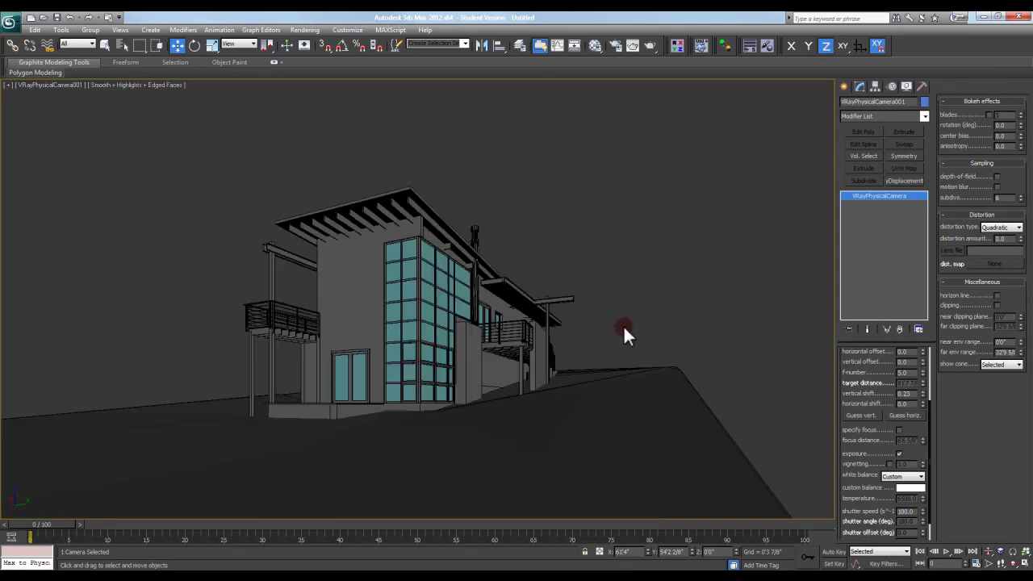
Orbit and dolly the camera closer to the house, re-guessing the vertical shift.
click(1013, 563)
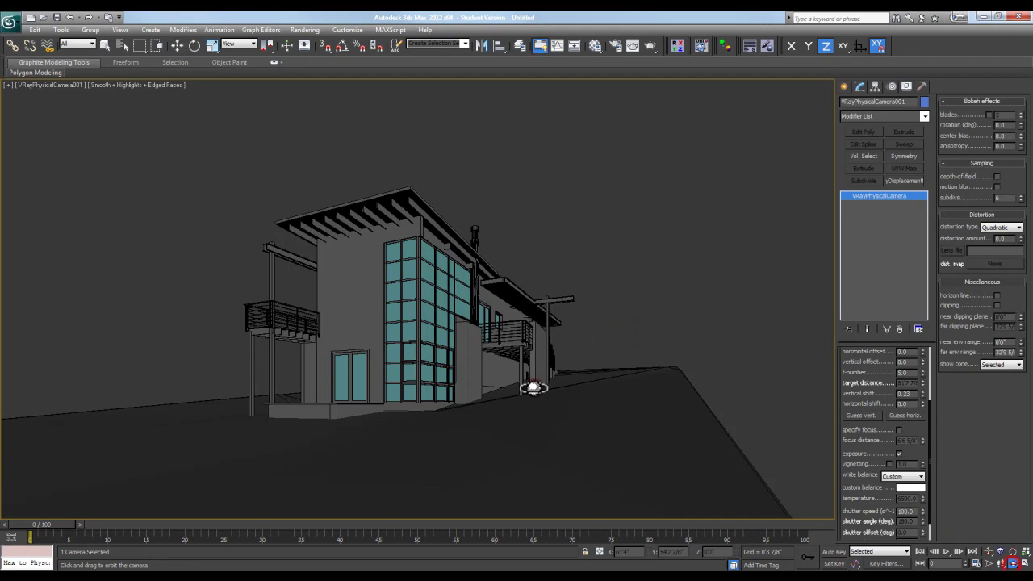
mouse_move(534, 387)
mouse_down()
mouse_move(470, 379)
mouse_move(494, 369)
mouse_up()
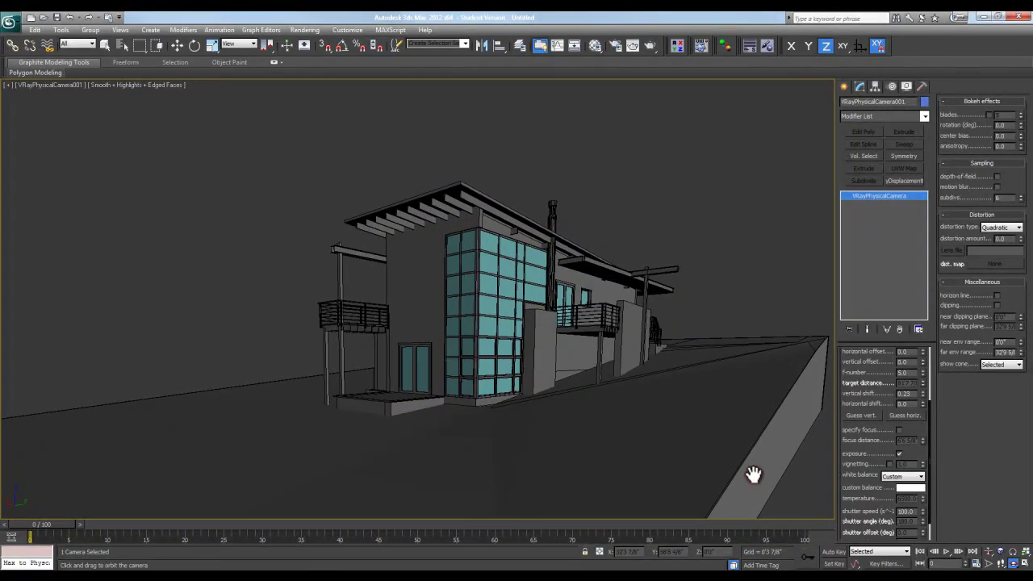
click(988, 551)
drag(558, 396, 553, 392)
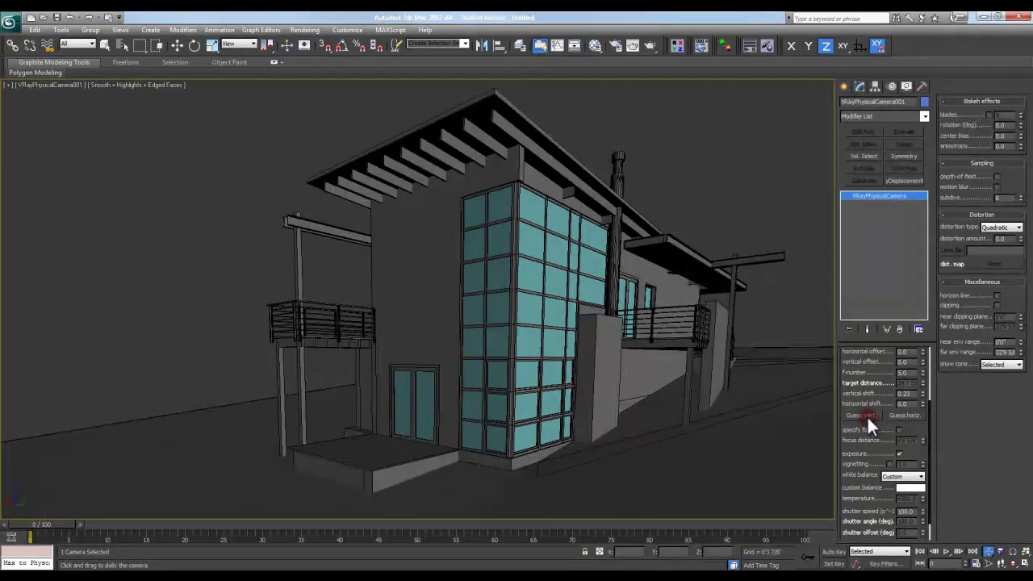
click(859, 414)
mouse_move(622, 387)
mouse_down()
mouse_move(611, 317)
mouse_move(607, 368)
mouse_move(601, 324)
mouse_up()
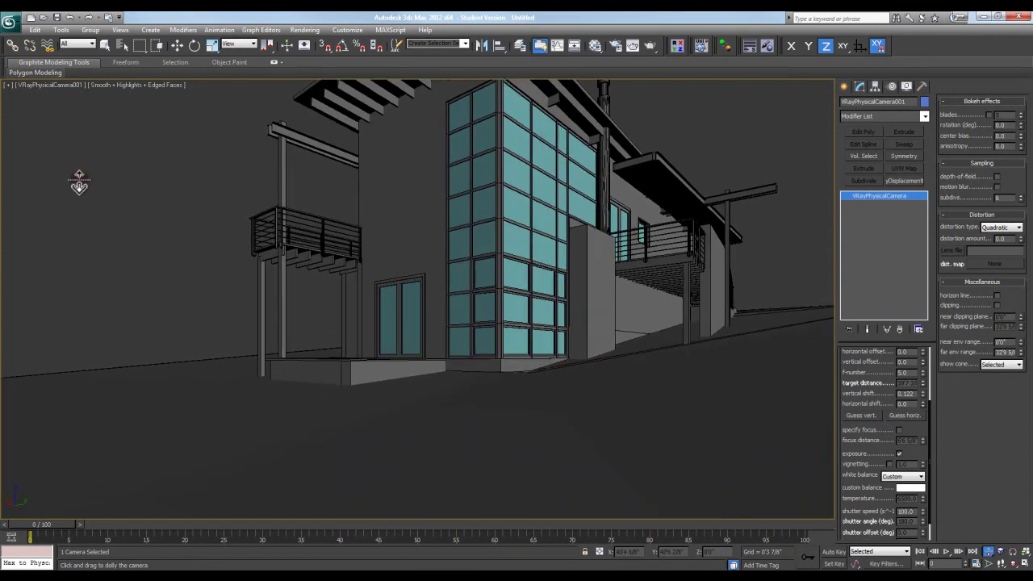
Raise the camera target to frame the roof, then re-straighten the verticals.
click(64, 85)
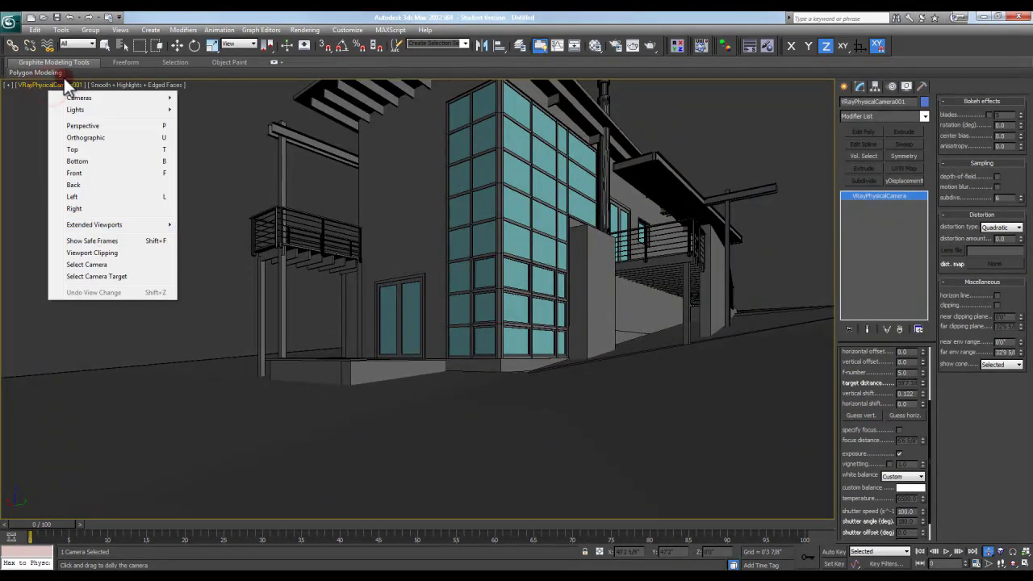
click(111, 275)
key(w)
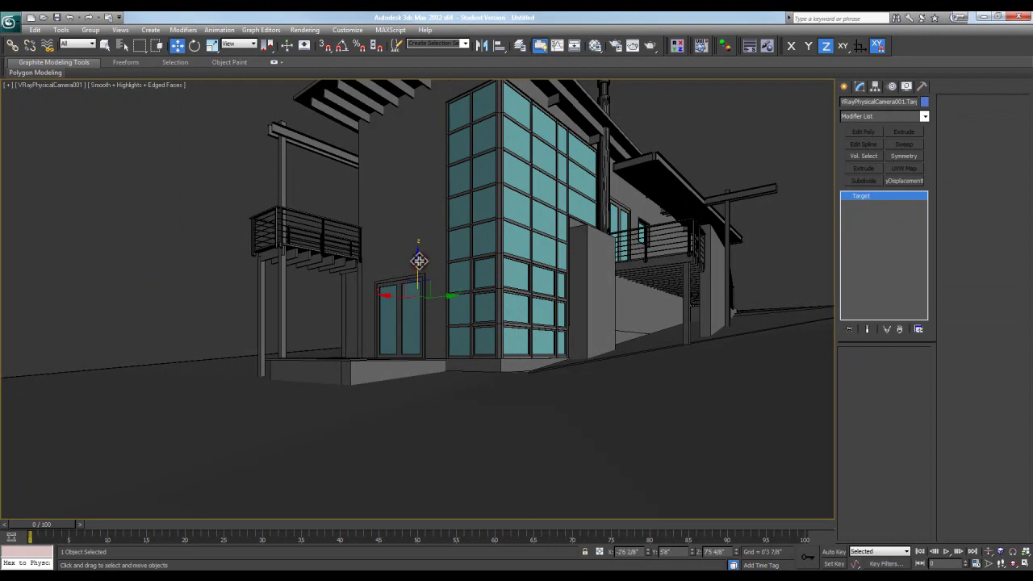
mouse_move(419, 261)
mouse_down()
mouse_move(423, 170)
mouse_move(423, 198)
mouse_up()
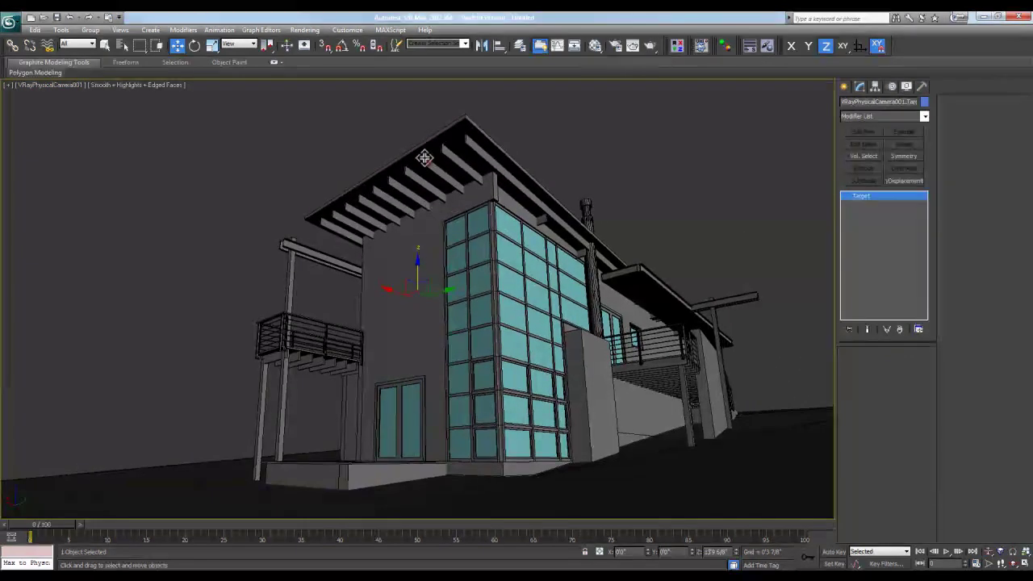
click(56, 85)
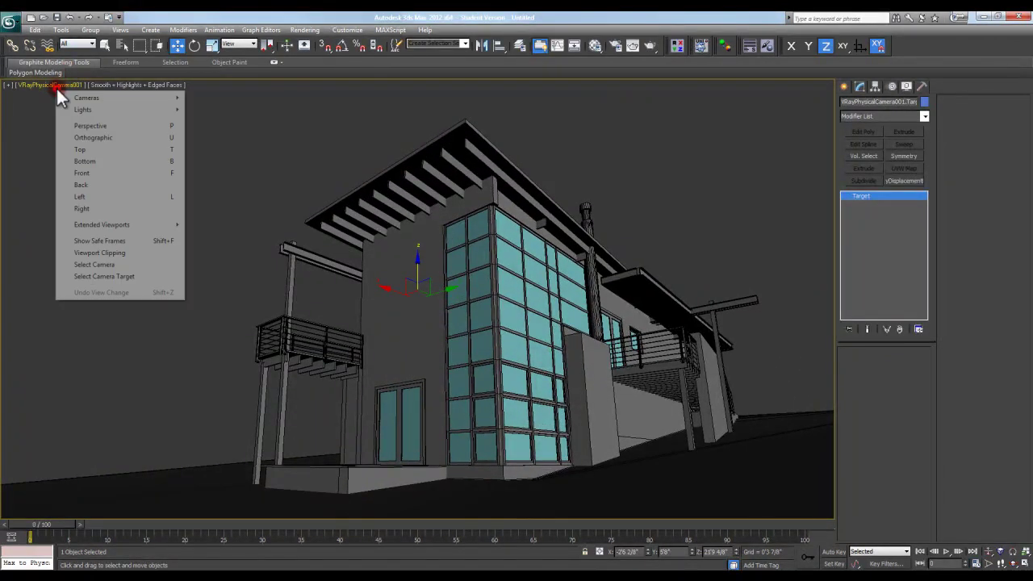
click(112, 264)
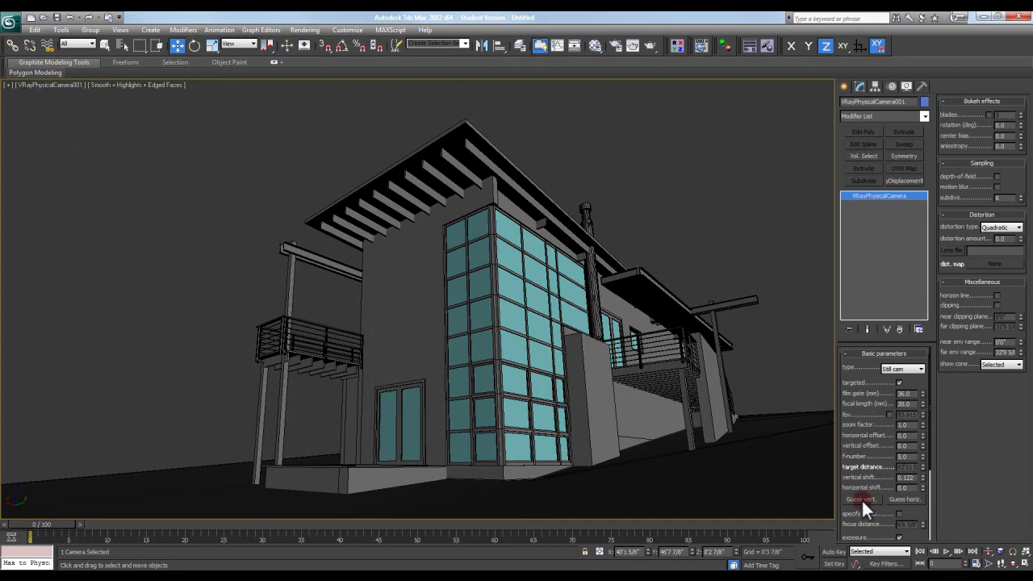
click(861, 498)
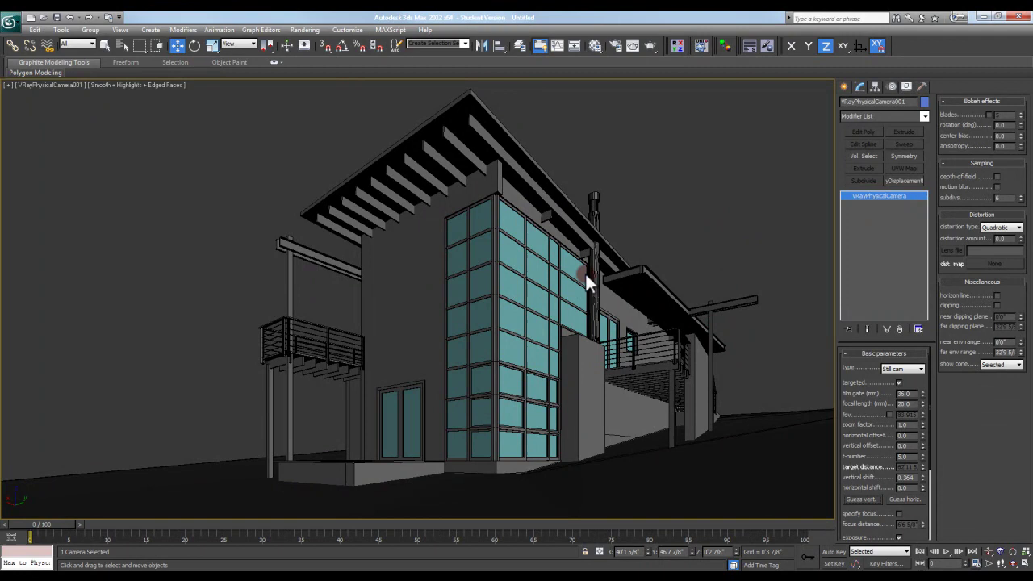
Centre the house in a wireframe top view and bring up the V-Ray light types.
click(666, 226)
key(t)
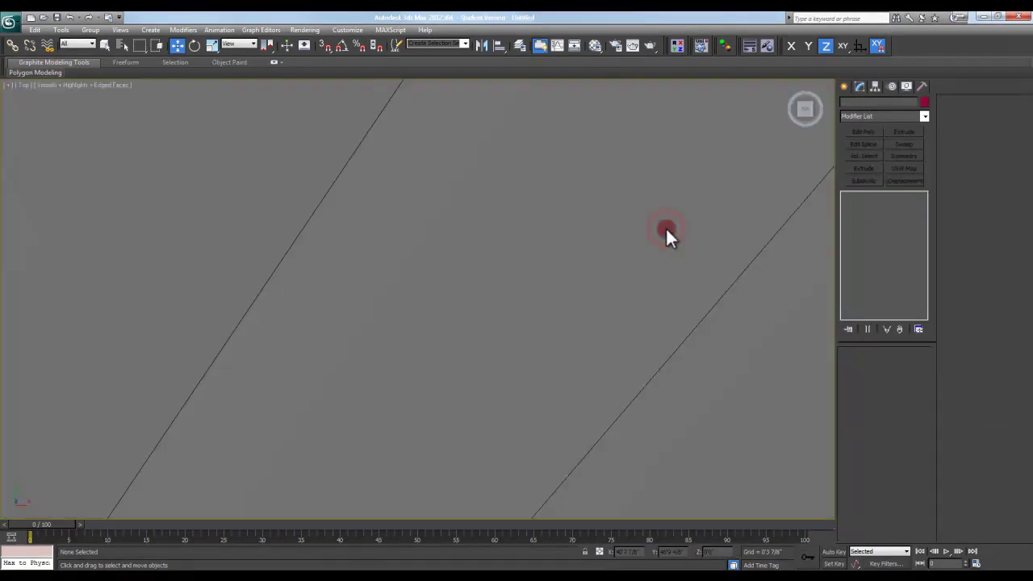
middle_drag(472, 302, 450, 302)
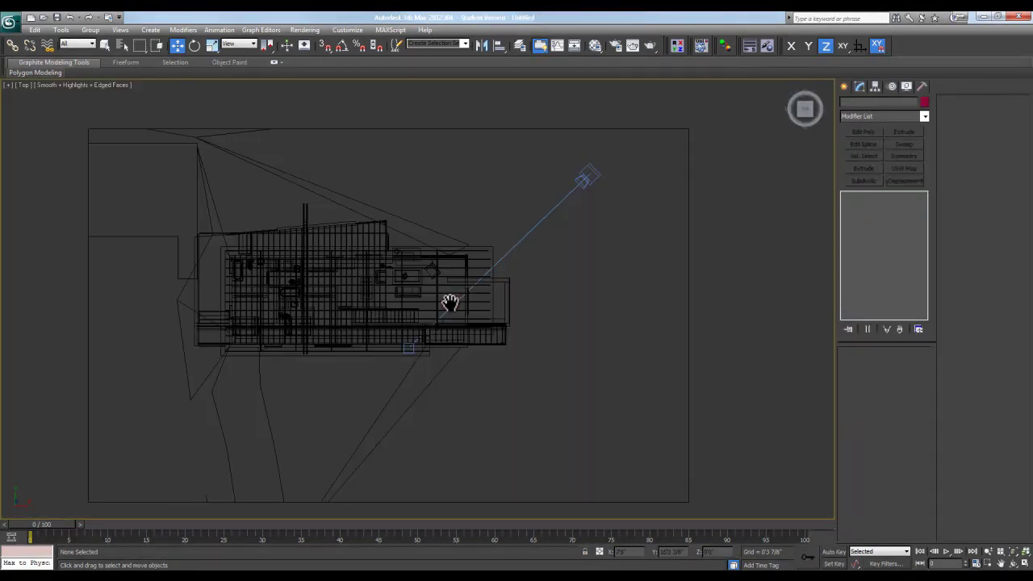
scroll(472, 311, down, 3)
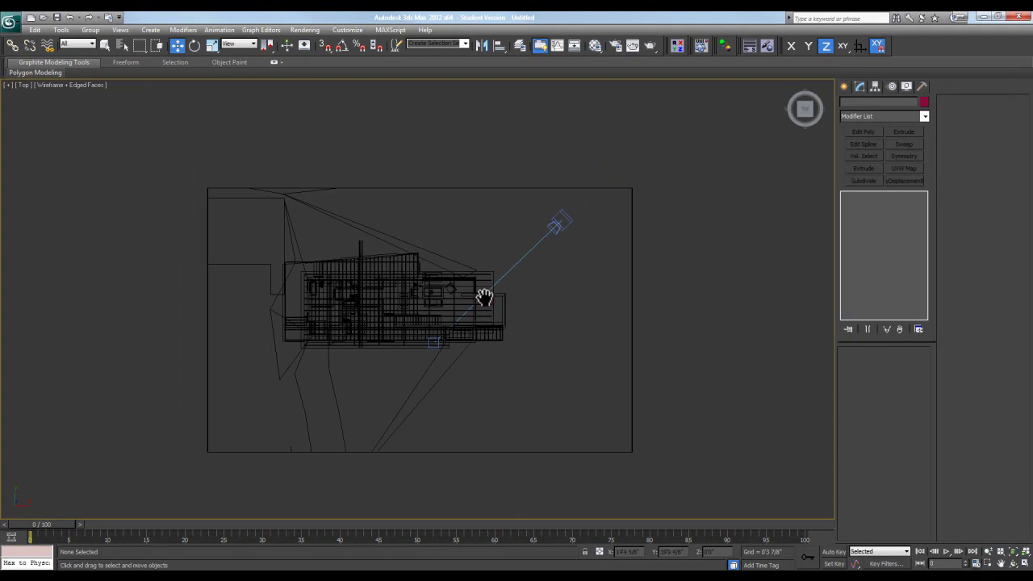
key(F3)
click(844, 85)
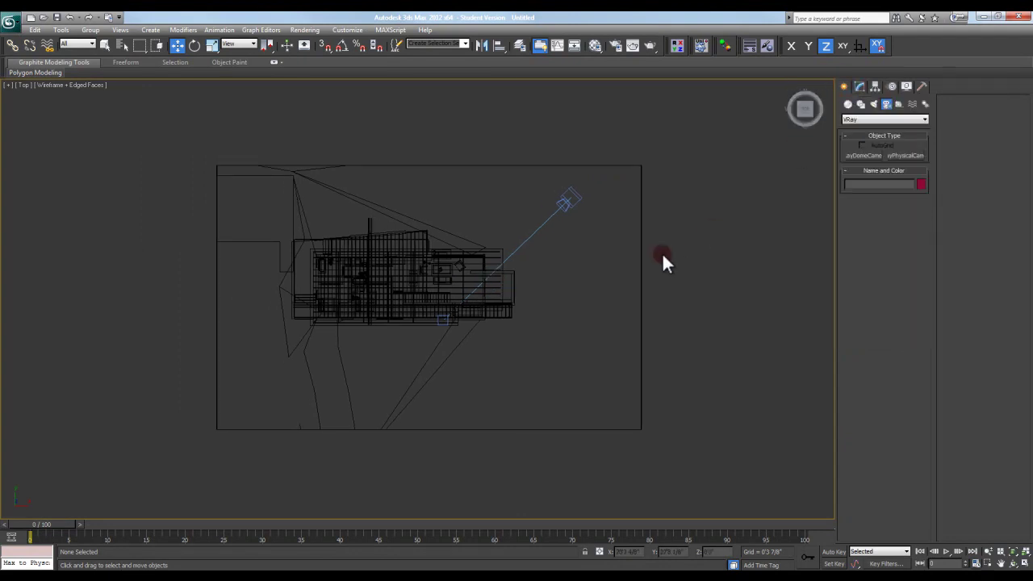
scroll(662, 252, down, 2)
click(873, 104)
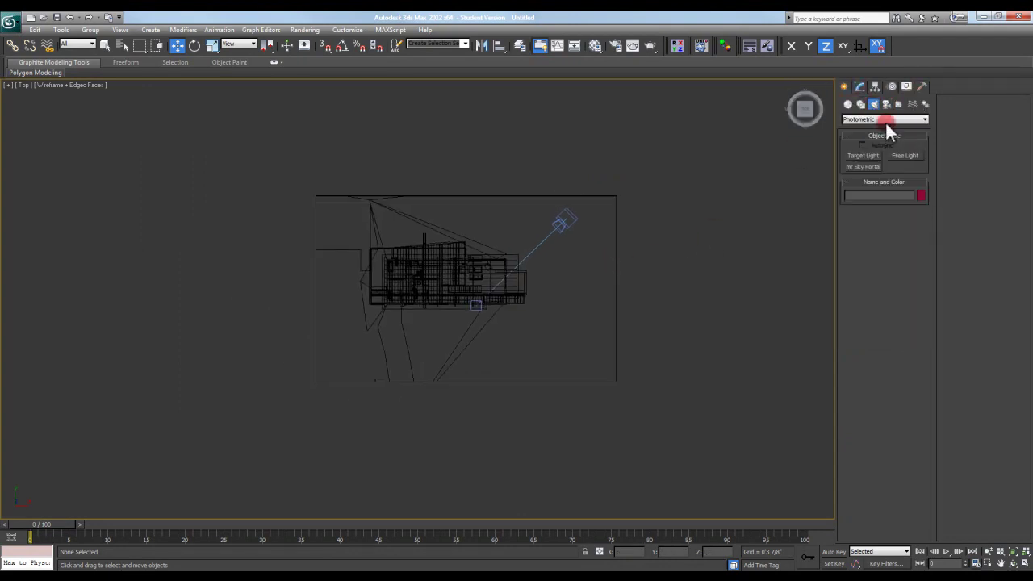
click(887, 120)
click(885, 141)
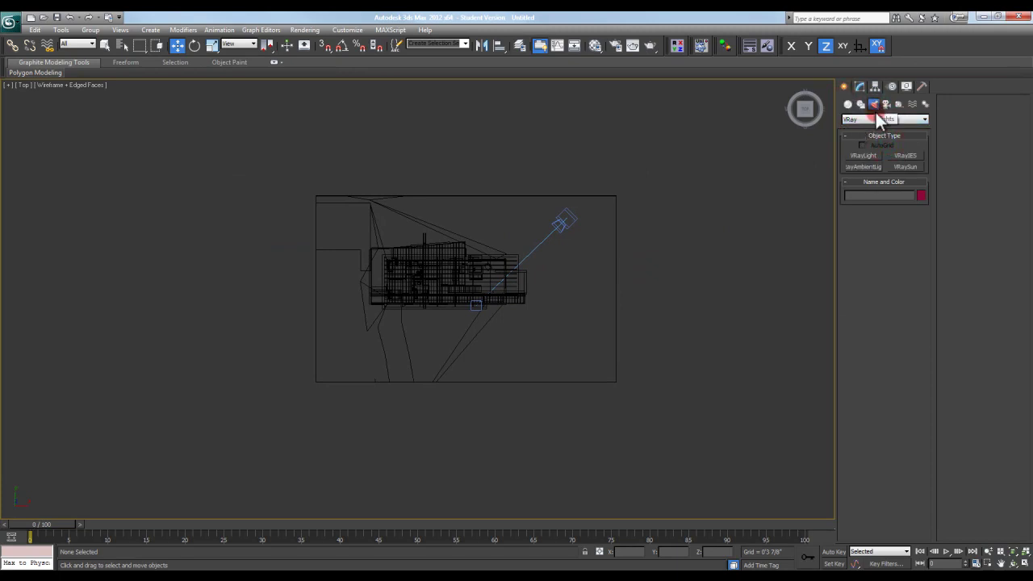
Place a VRaySun southeast of the house aimed at it, accepting the automatic sky environment.
click(903, 167)
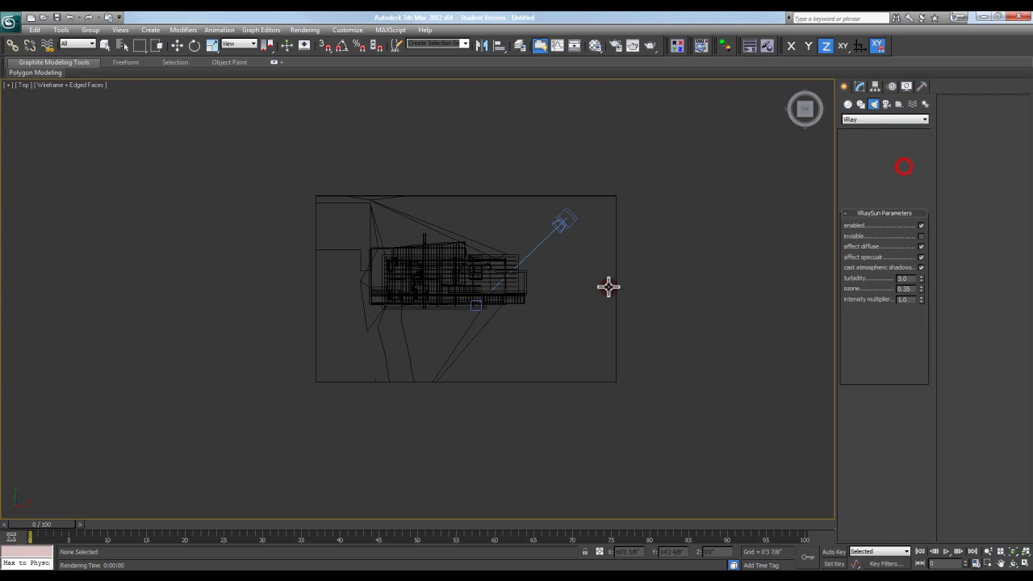
middle_drag(584, 308, 531, 313)
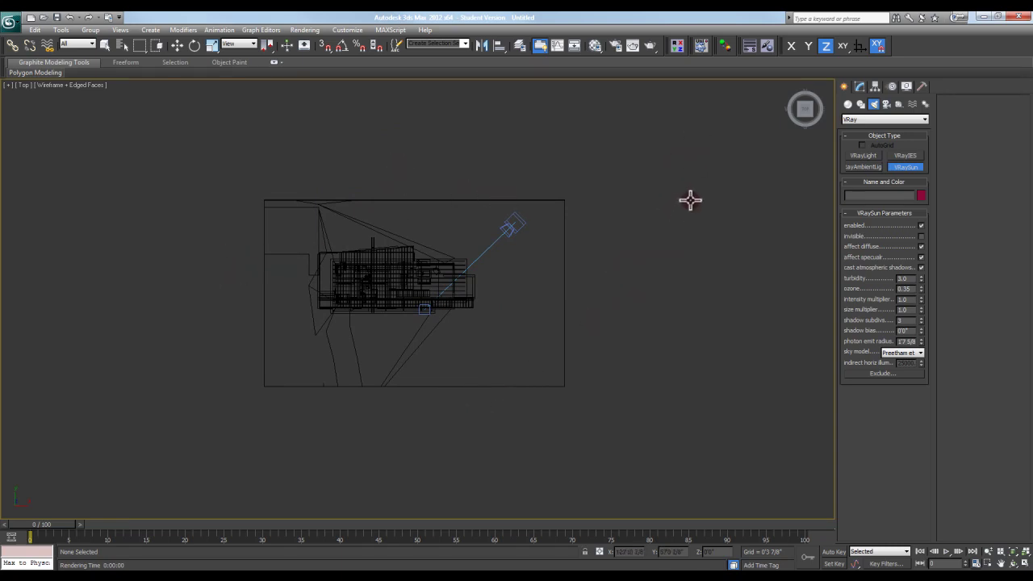
mouse_move(682, 477)
mouse_down()
mouse_move(430, 256)
mouse_move(422, 272)
mouse_up()
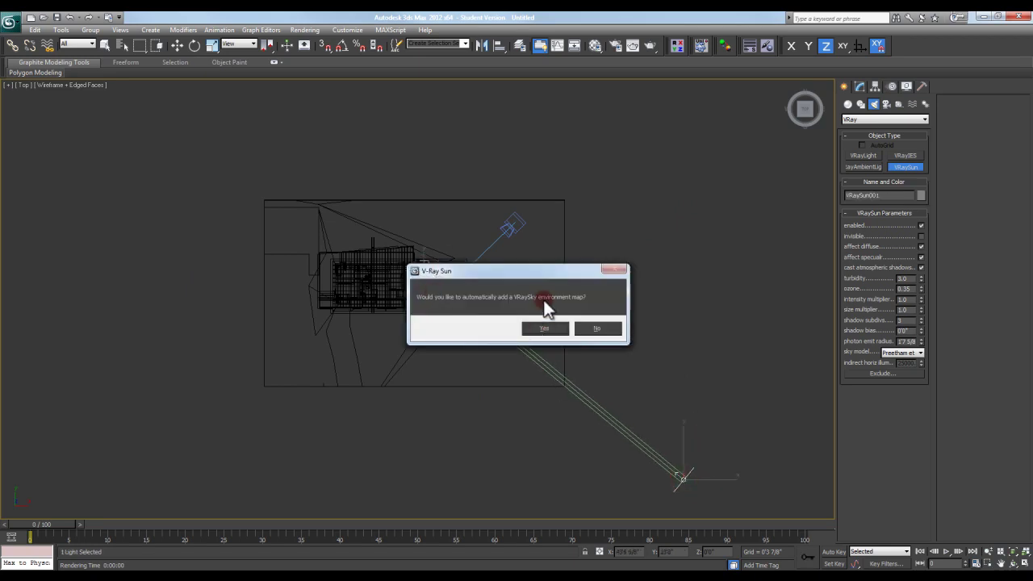
click(549, 331)
mouse_move(564, 346)
middle_down()
mouse_move(518, 311)
mouse_move(473, 250)
middle_up()
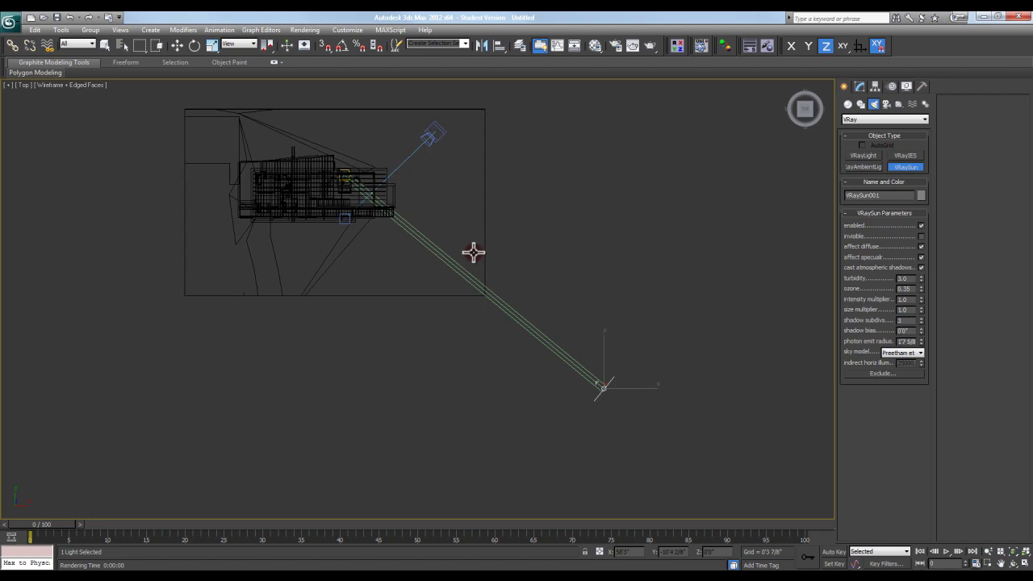
scroll(474, 253, down, 3)
Raise VRaySun001 high above the ground in the front view so it angles down onto the house.
key(f)
scroll(474, 254, up, 5)
scroll(470, 261, down, 3)
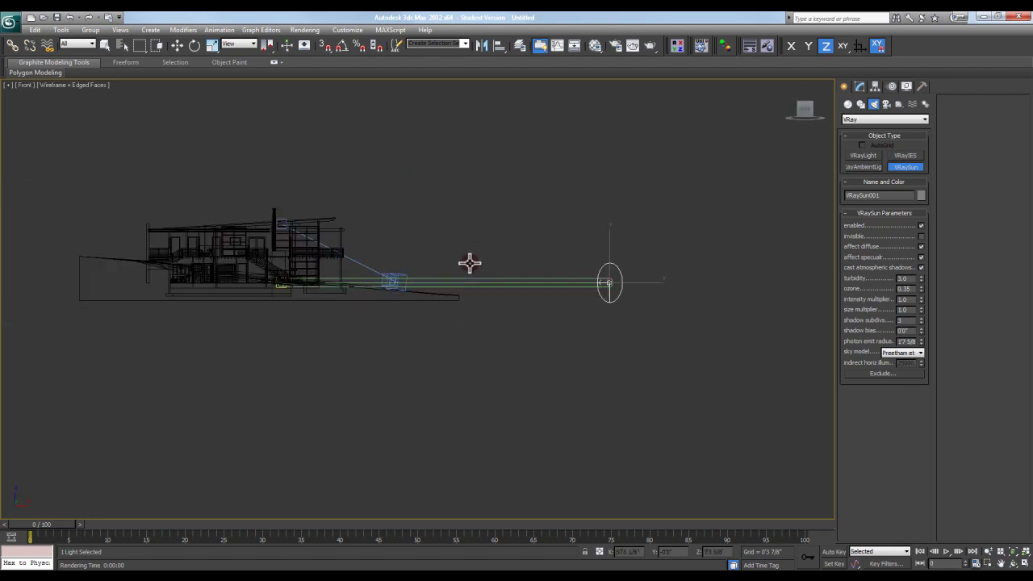
scroll(472, 266, down, 2)
key(w)
middle_drag(475, 275, 461, 332)
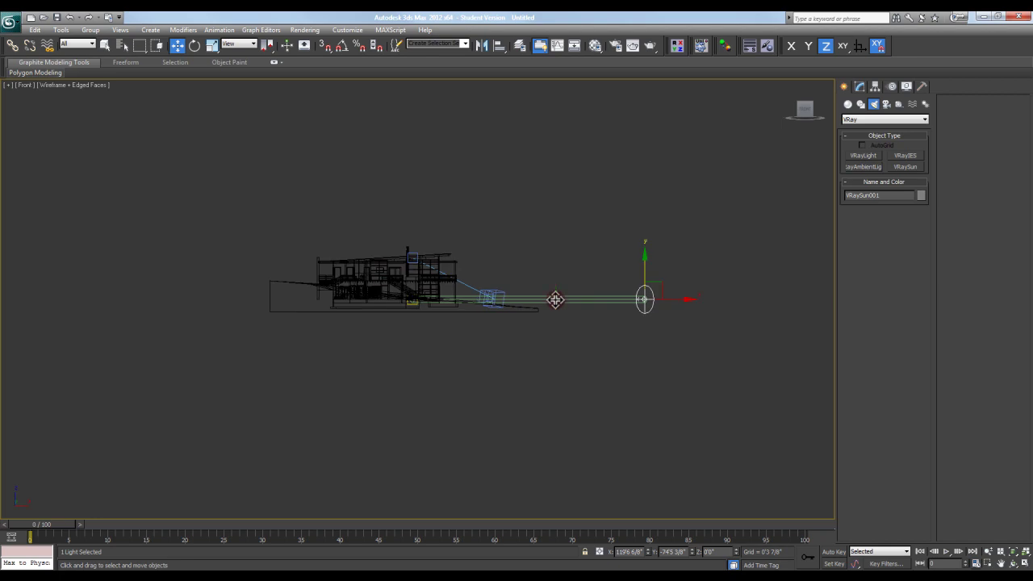
scroll(553, 305, up, 5)
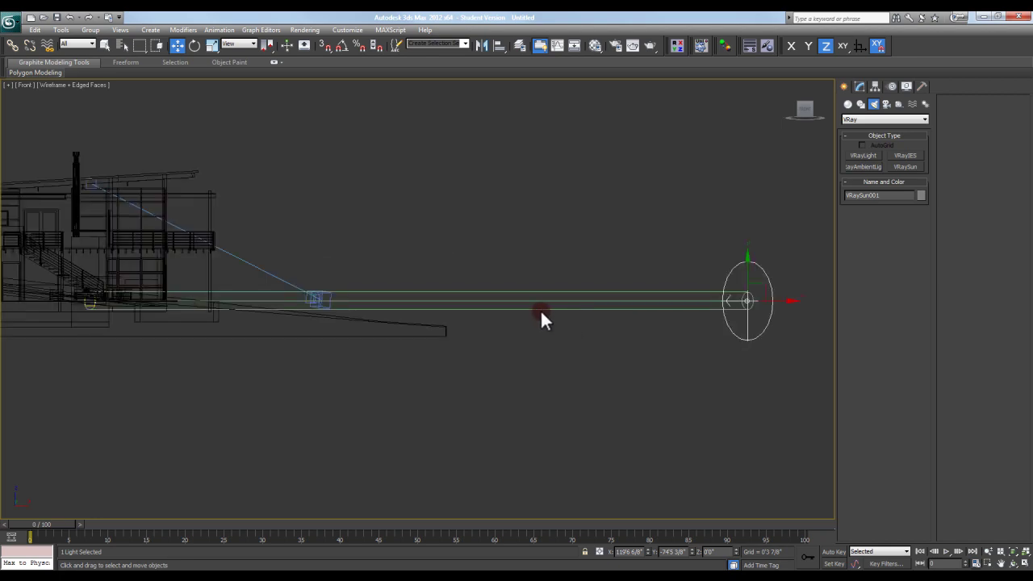
scroll(570, 302, down, 4)
middle_drag(569, 299, 394, 379)
scroll(394, 380, down, 1)
drag(502, 332, 506, 137)
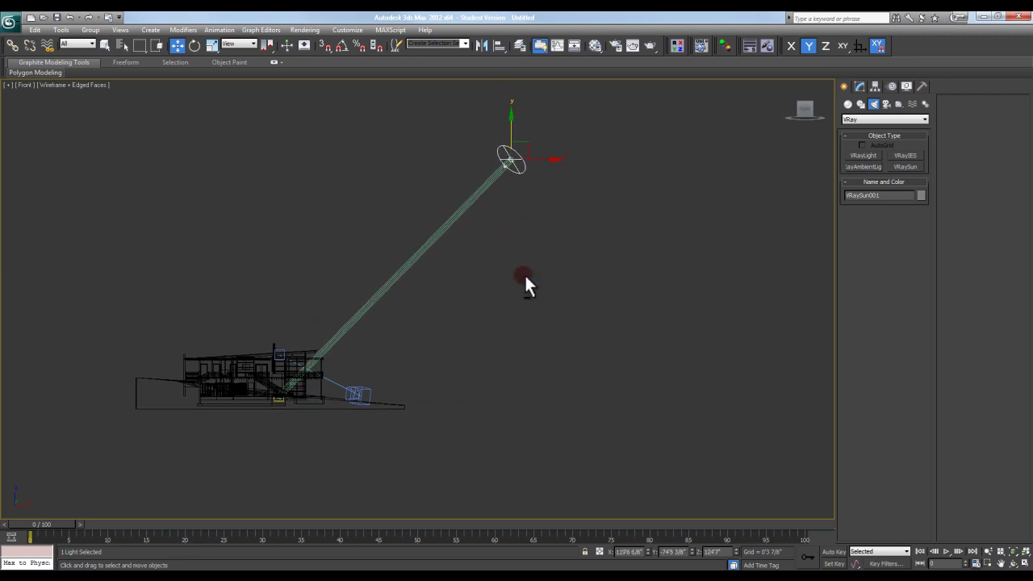
mouse_move(523, 278)
alt+middle_down()
mouse_move(468, 321)
mouse_move(367, 284)
alt+middle_up()
drag(357, 275, 361, 230)
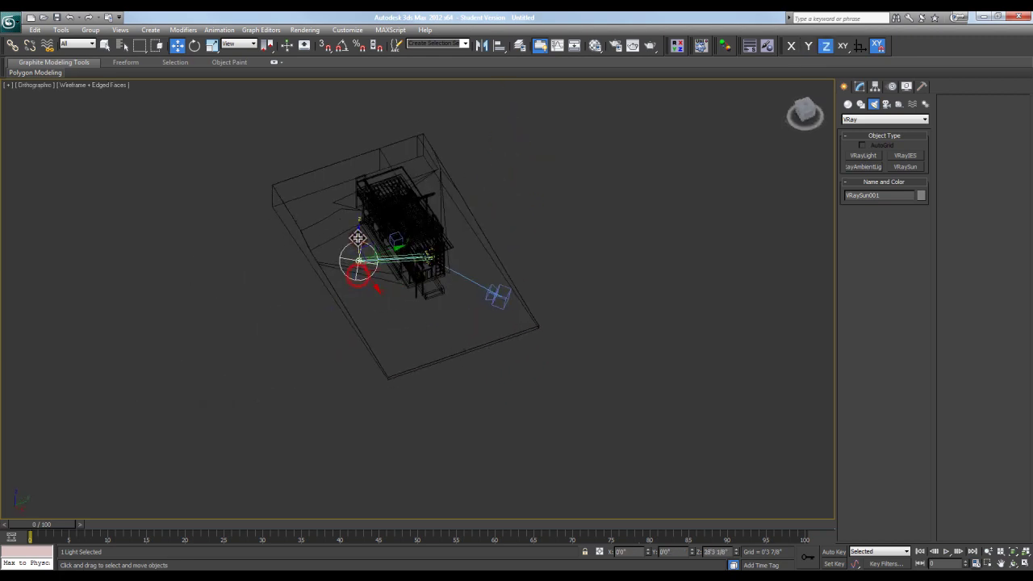
alt+middle_drag(444, 261, 524, 266)
Bring up VRaySun001's parameters and select its size multiplier for lowering.
click(860, 87)
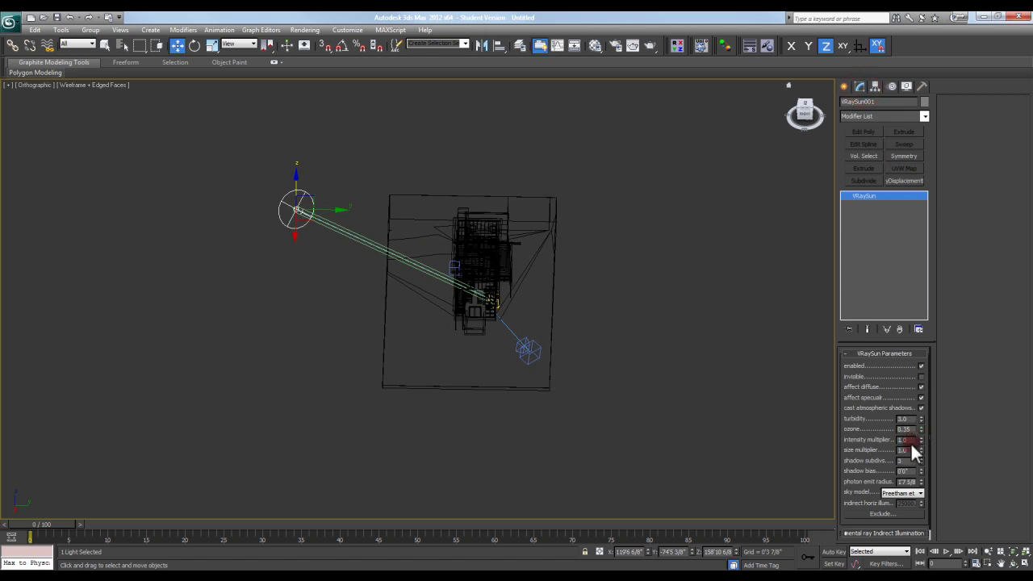
double_click(909, 450)
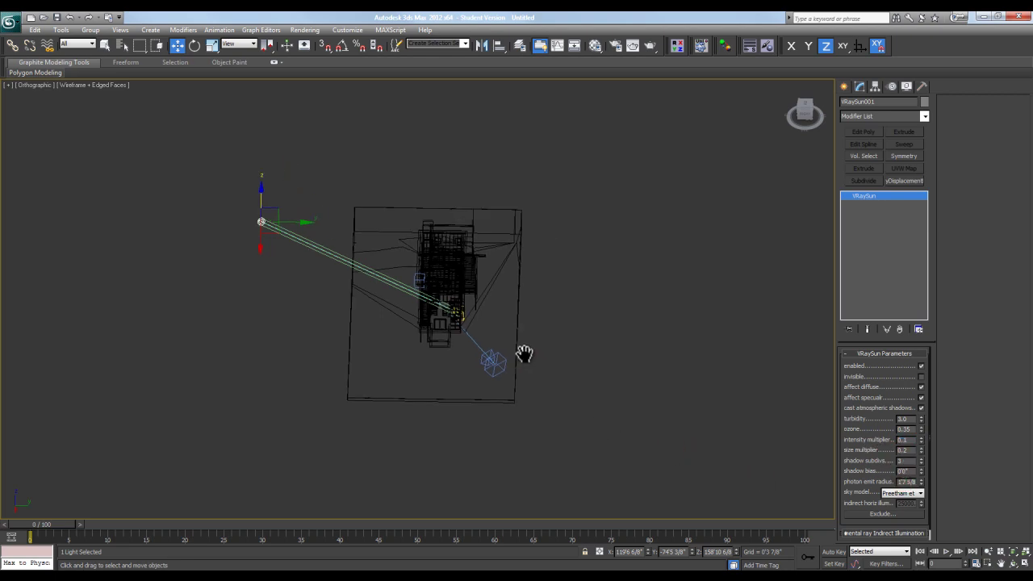
Switch to the shaded physical camera view and bring up Render Setup's V-Ray settings.
key(c)
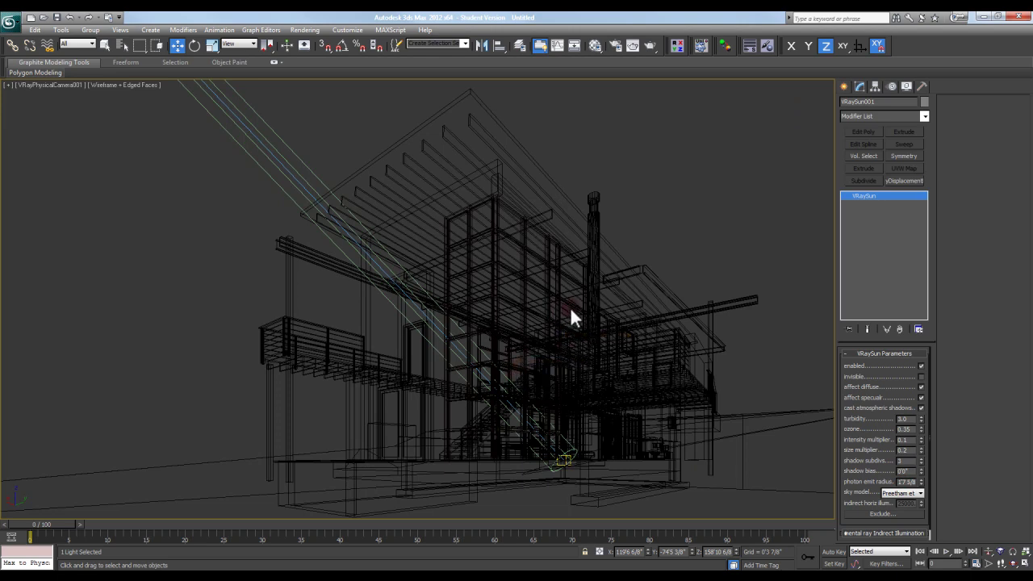
key(F3)
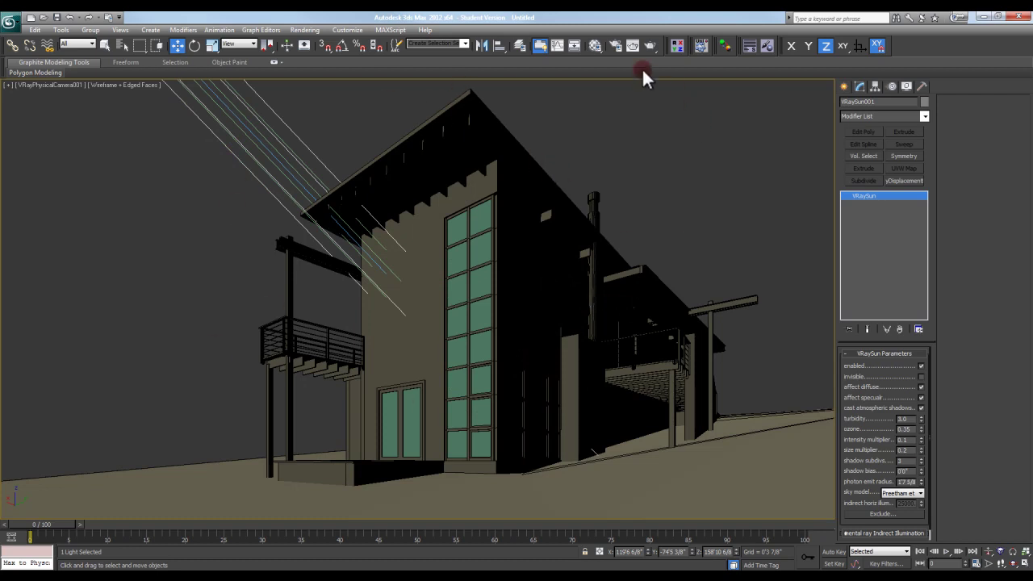
click(614, 46)
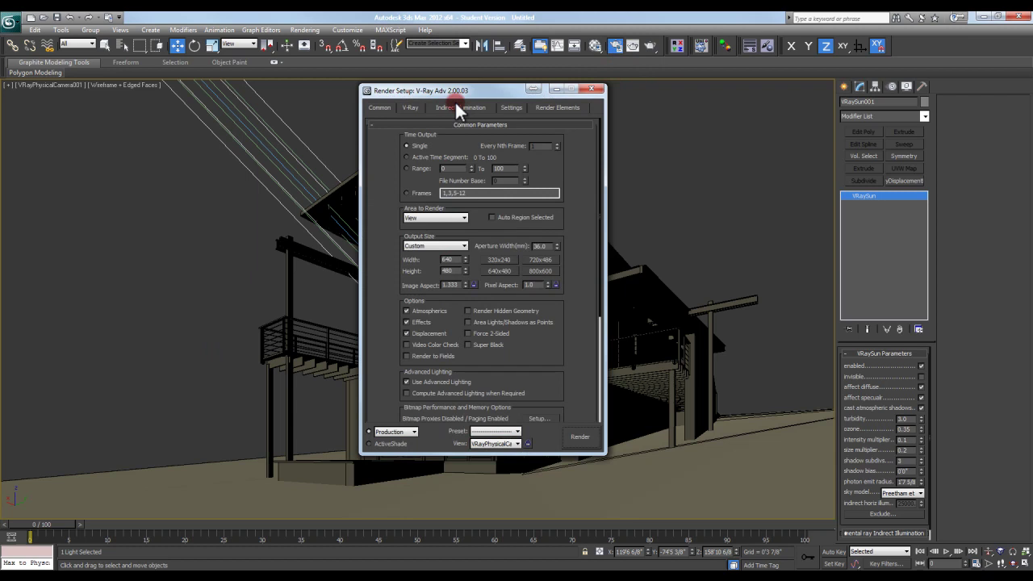
drag(494, 94, 555, 112)
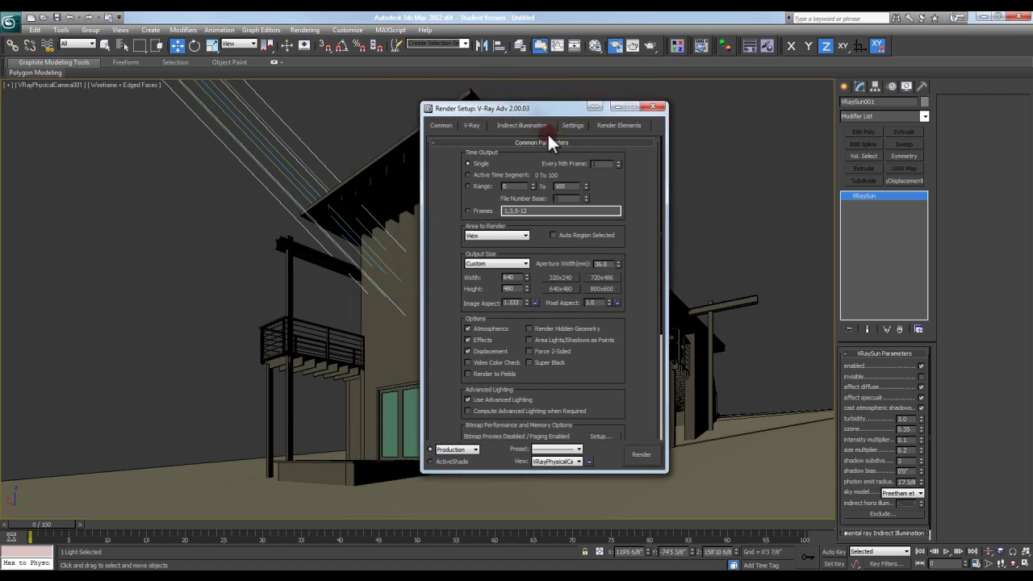
scroll(452, 218, down, 1)
scroll(454, 219, down, 2)
scroll(455, 218, down, 2)
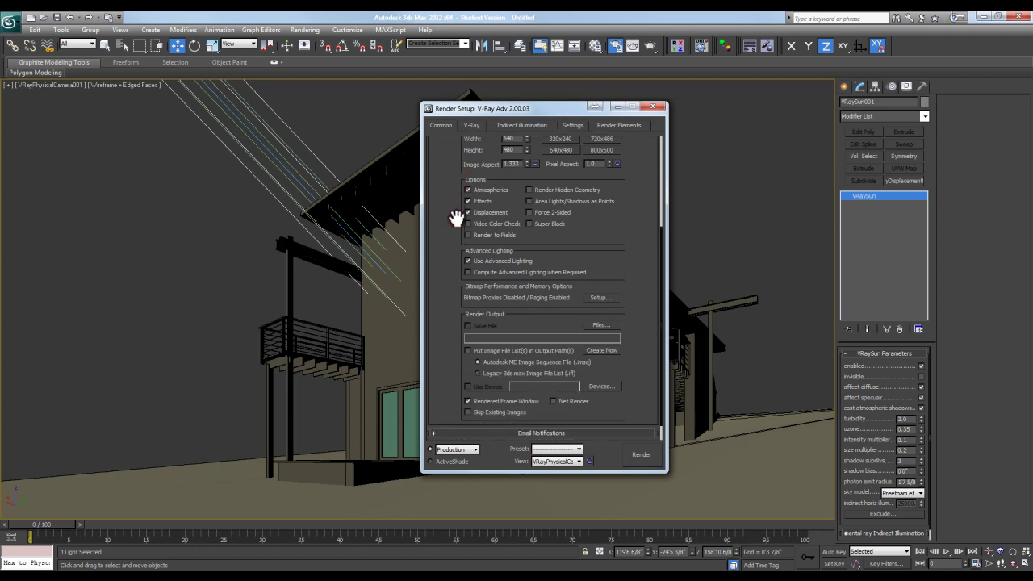
scroll(457, 216, up, 5)
click(472, 126)
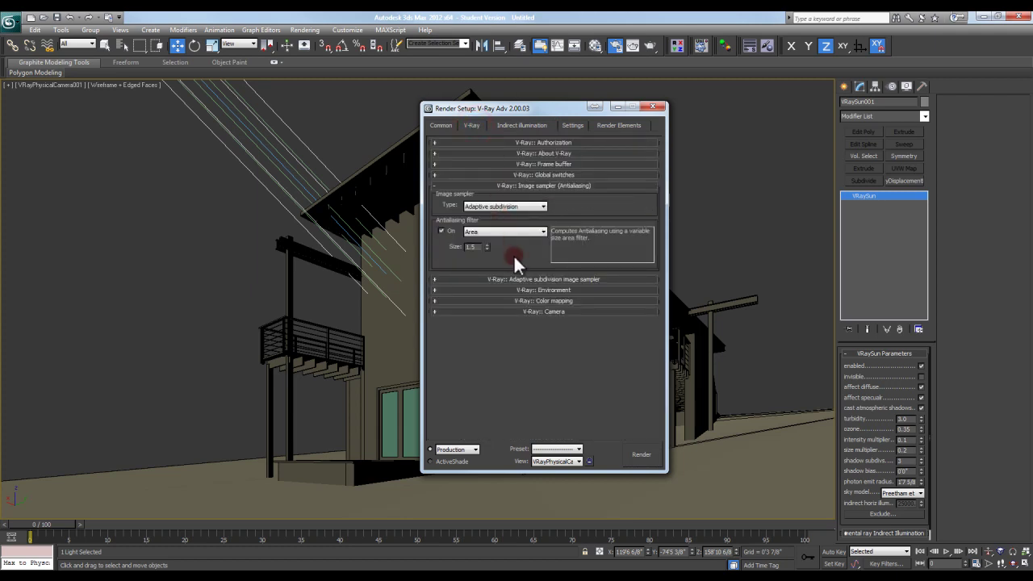
Set the image sampler to Adaptive DMC with a 0.001 colour threshold.
click(520, 279)
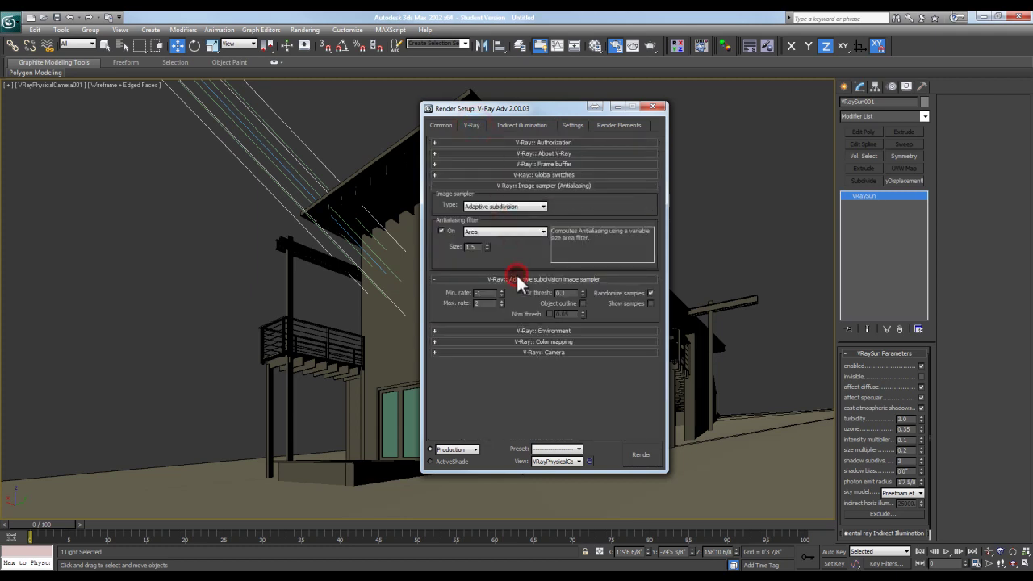
click(504, 206)
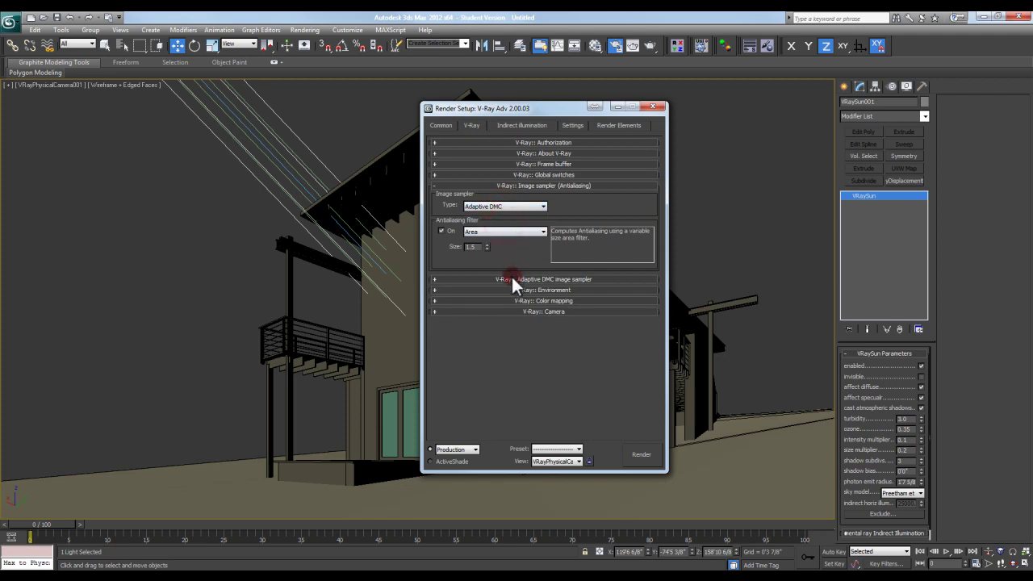
click(513, 278)
click(486, 303)
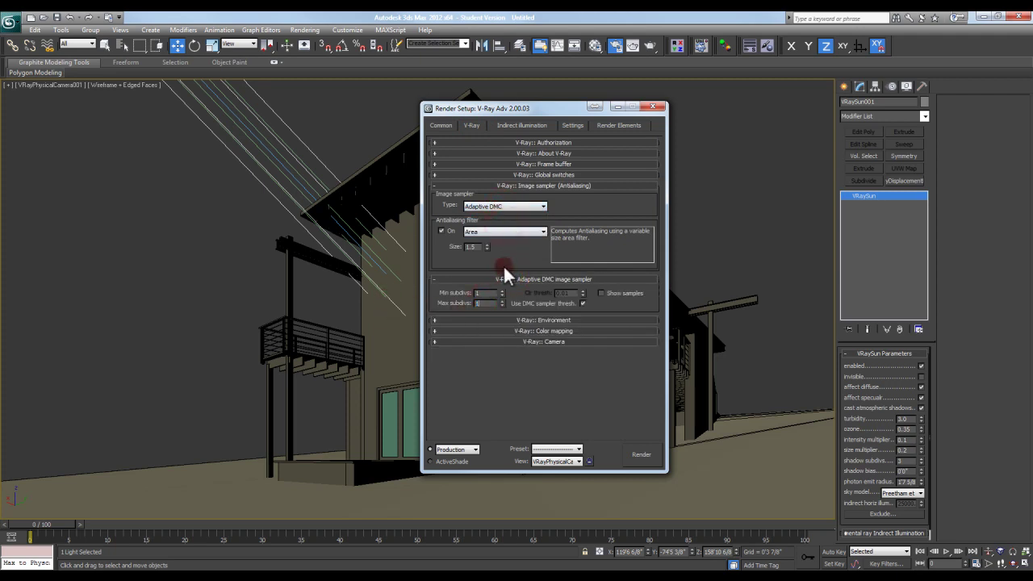
click(582, 303)
text(0.001)
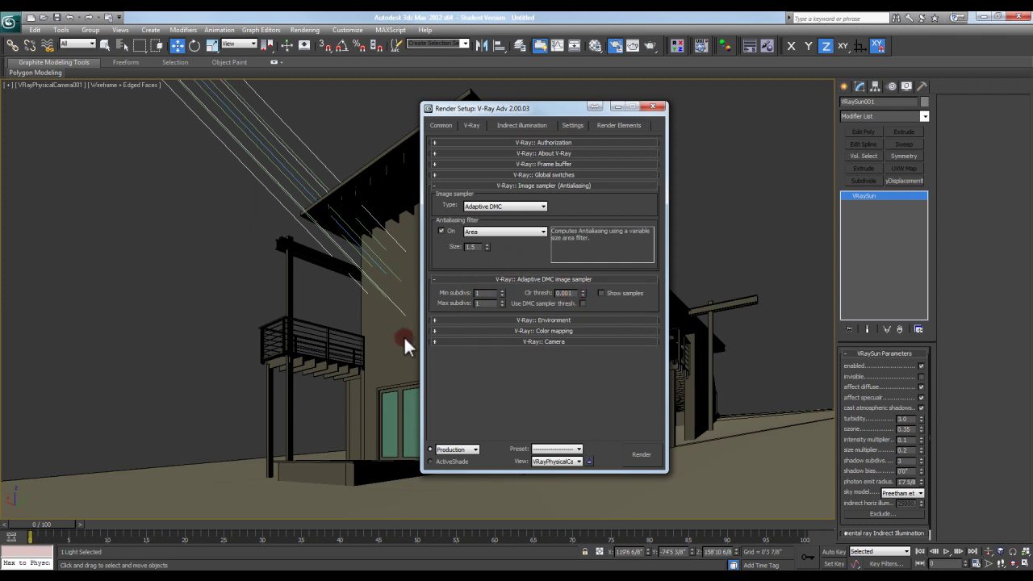
click(501, 304)
Turn on the GI environment skylight override with a pure white colour.
click(504, 320)
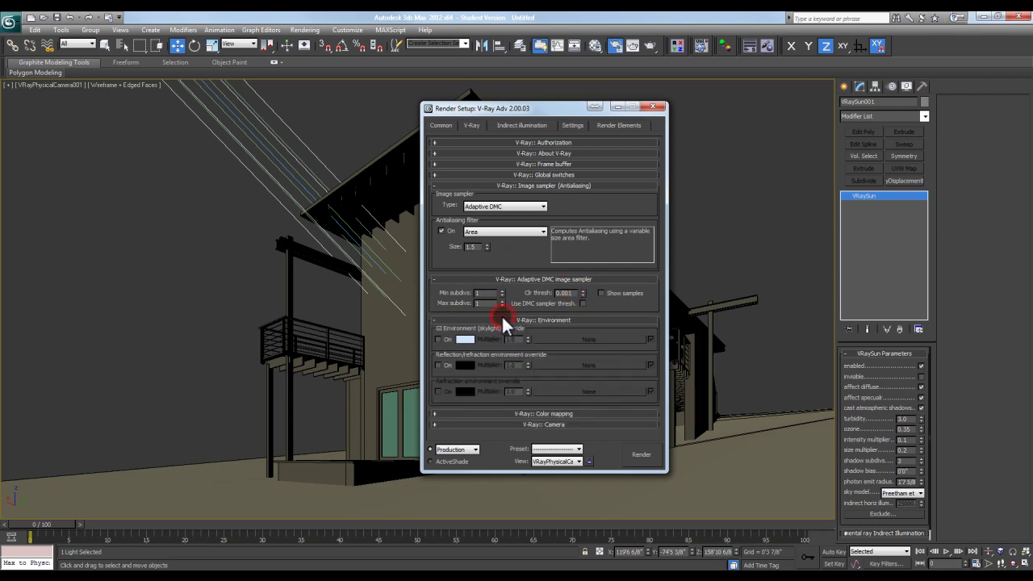
click(438, 340)
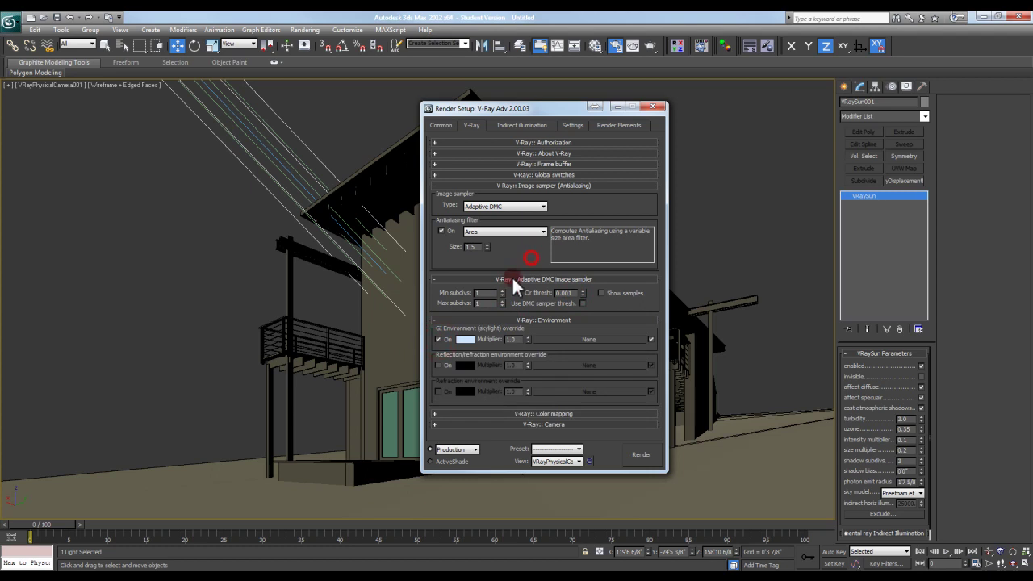
click(464, 339)
drag(317, 153, 315, 161)
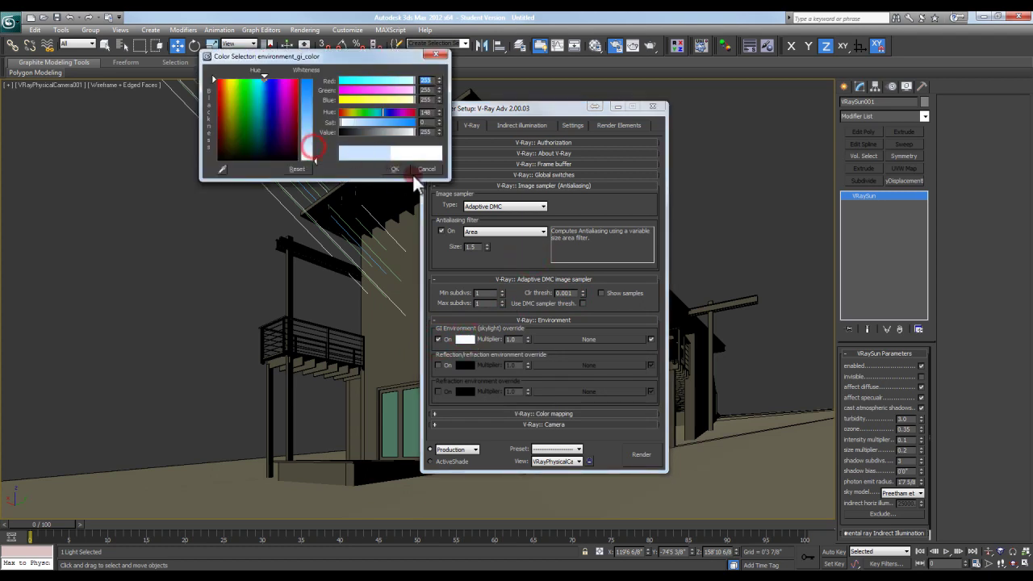
click(395, 169)
Expand Color mapping to enable sub-pixel mapping and clamped output.
click(524, 261)
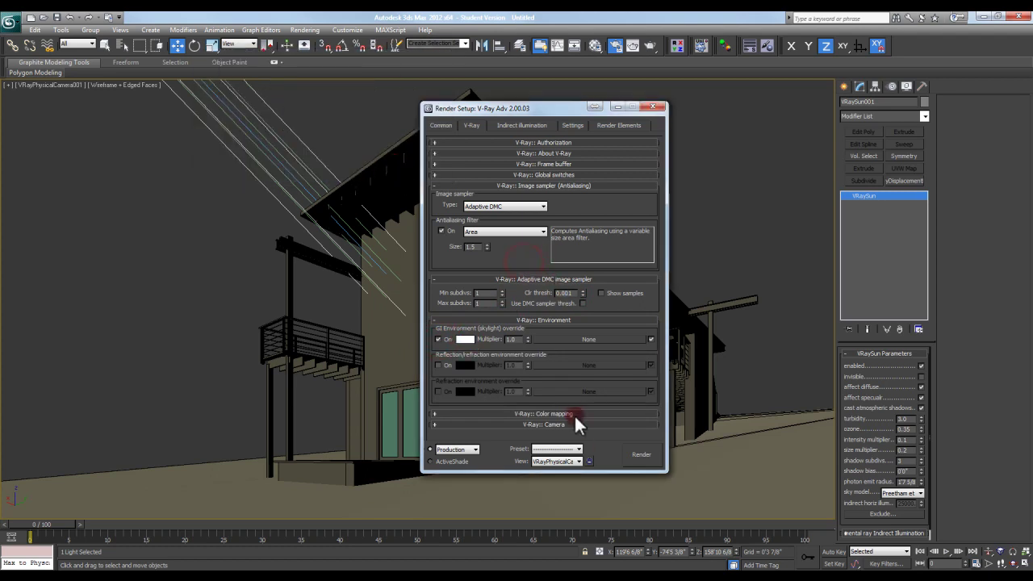
click(573, 413)
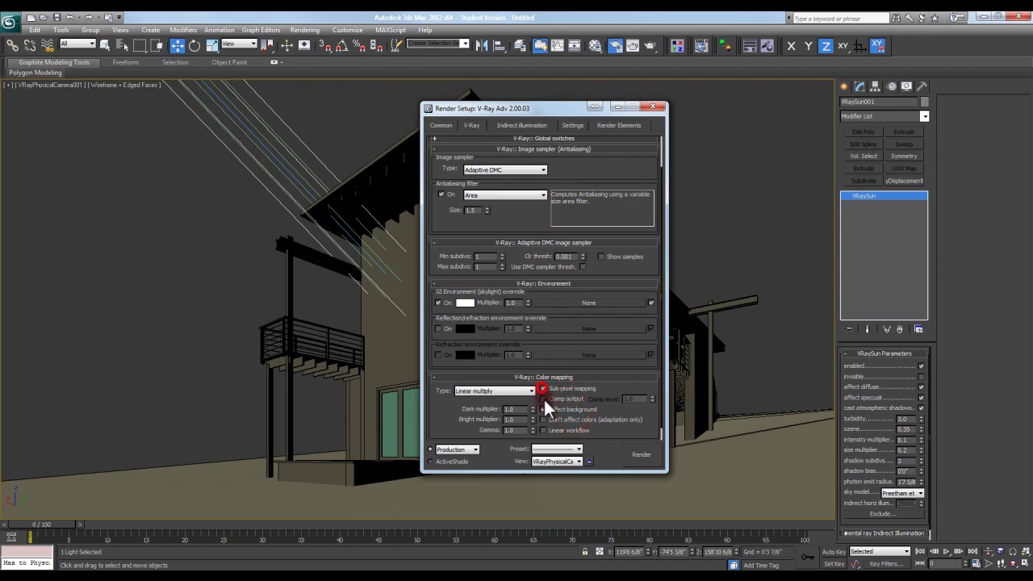
scroll(477, 416, down, 1)
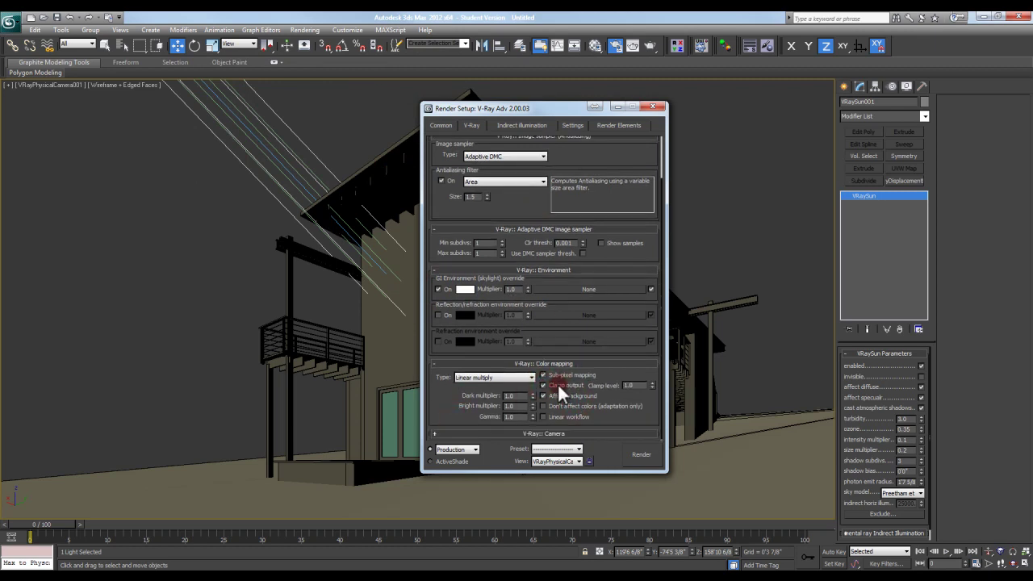
Turn on global illumination with light cache as the secondary bounce engine.
click(513, 123)
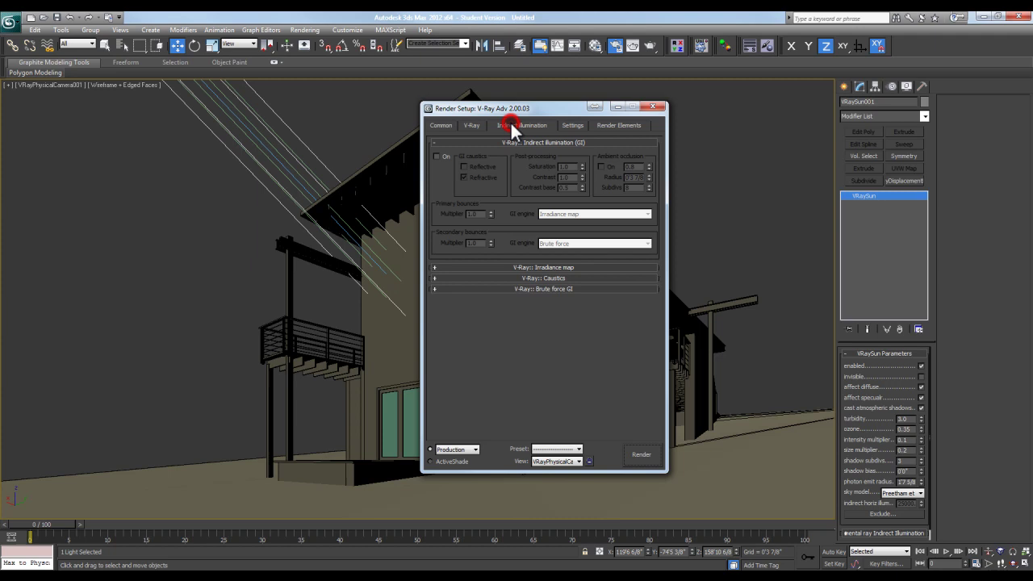
click(436, 155)
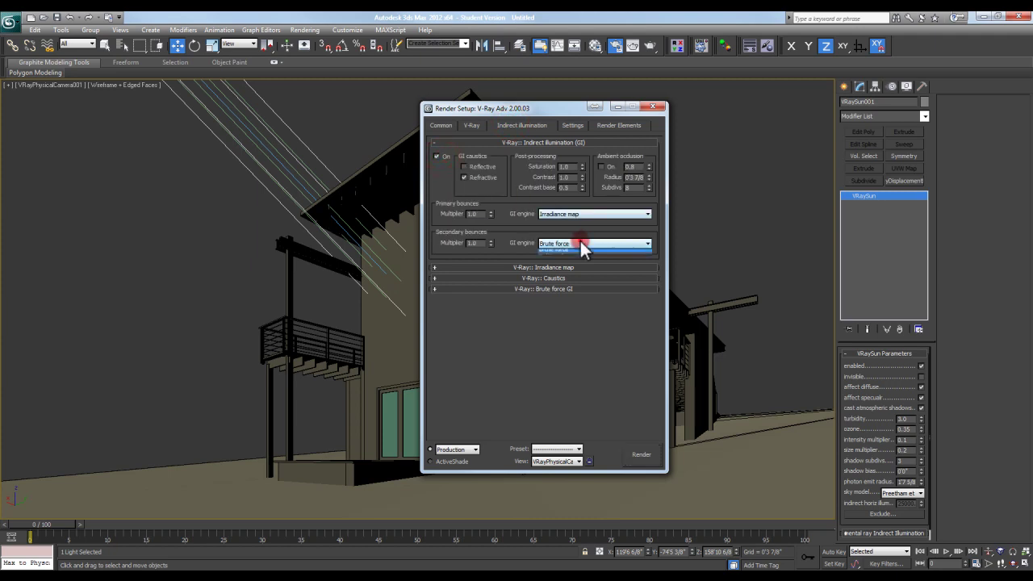
click(579, 243)
click(573, 274)
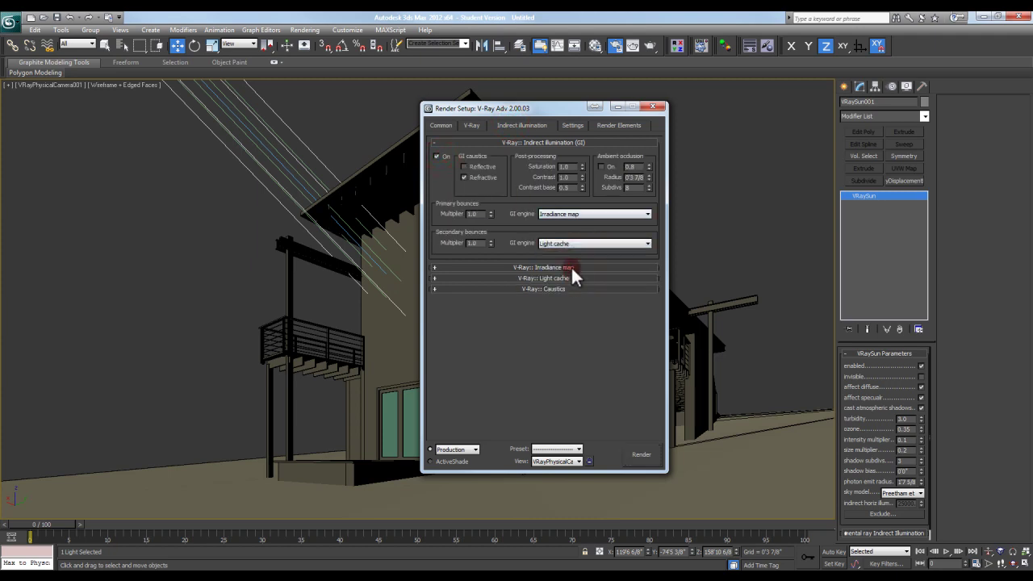
Set the irradiance map to the Very low preset with Show calc. phase, editing HSph. subdivs and interpolation samples.
click(572, 267)
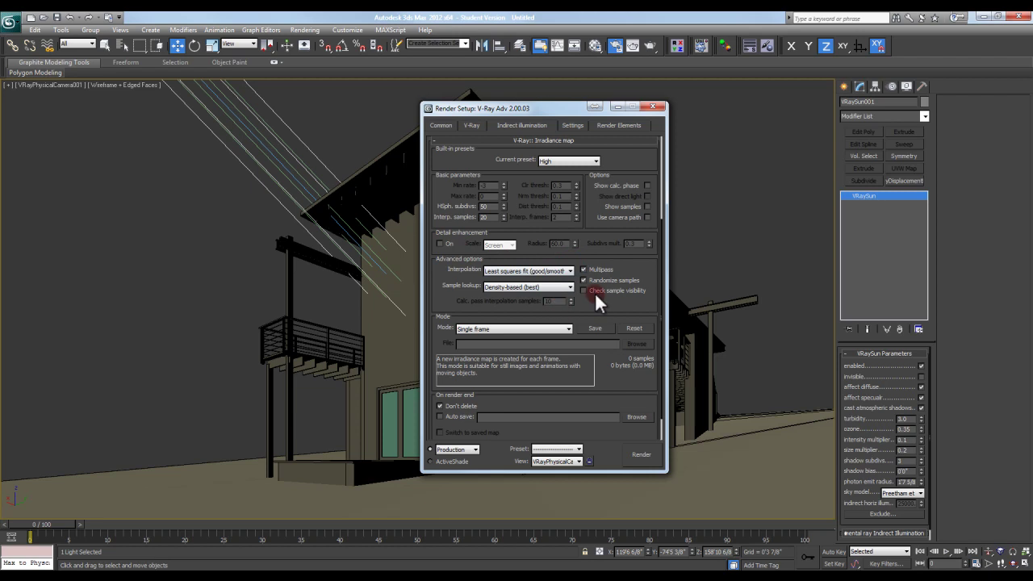
click(647, 186)
click(571, 159)
scroll(565, 182, up, 2)
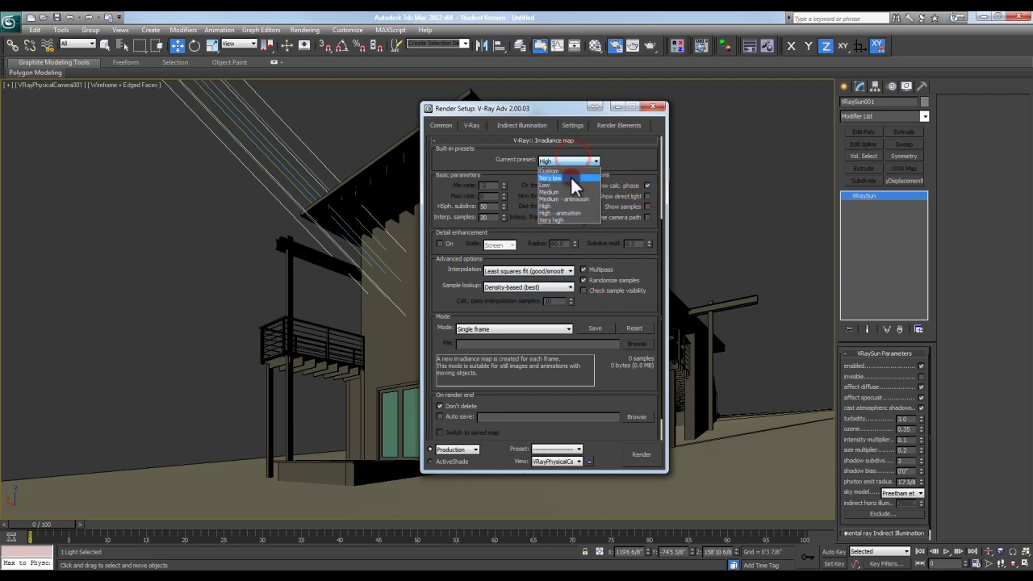
click(553, 171)
double_click(490, 206)
text(200)
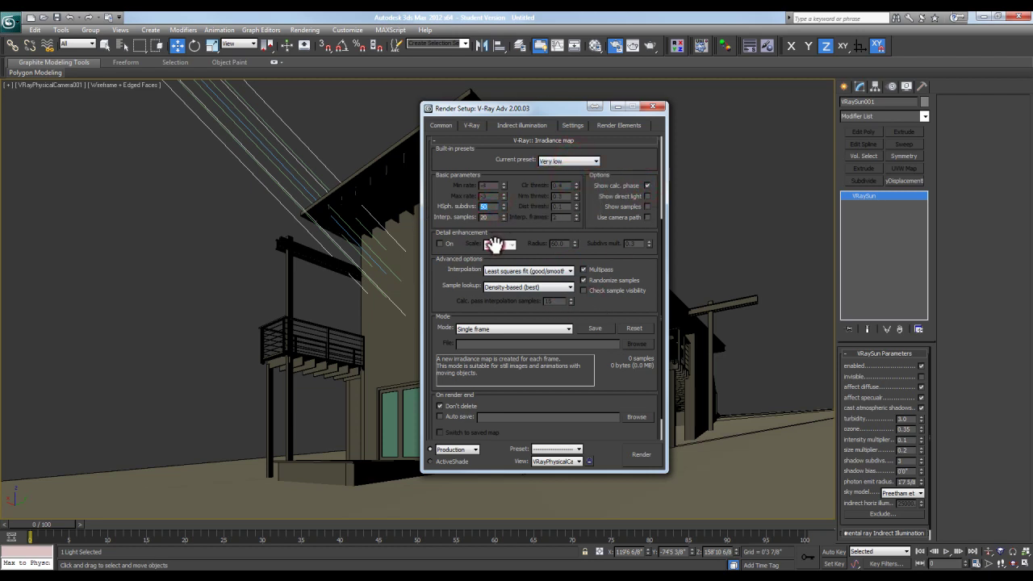
double_click(493, 218)
text(00)
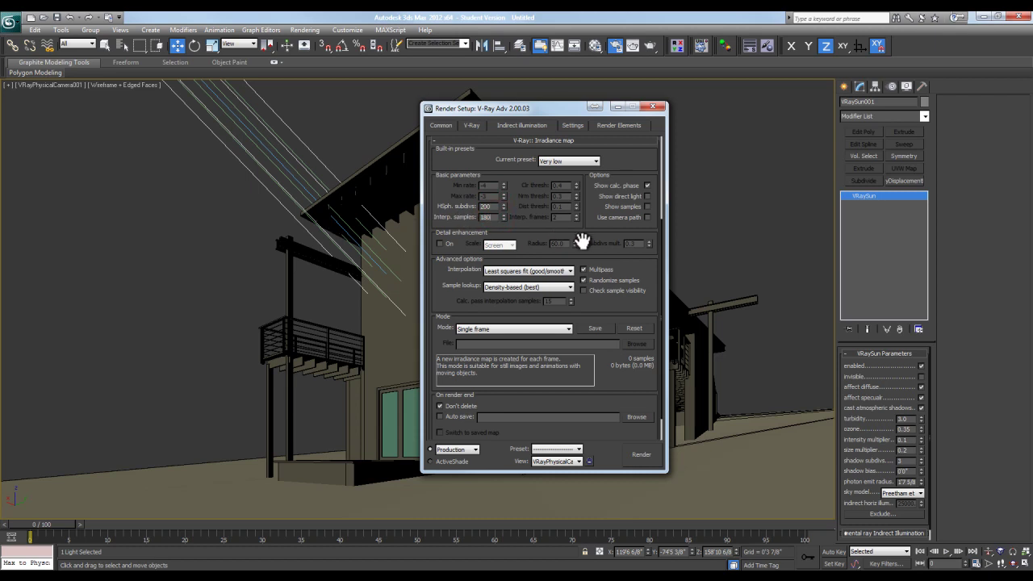
scroll(589, 224, down, 1)
scroll(586, 231, down, 1)
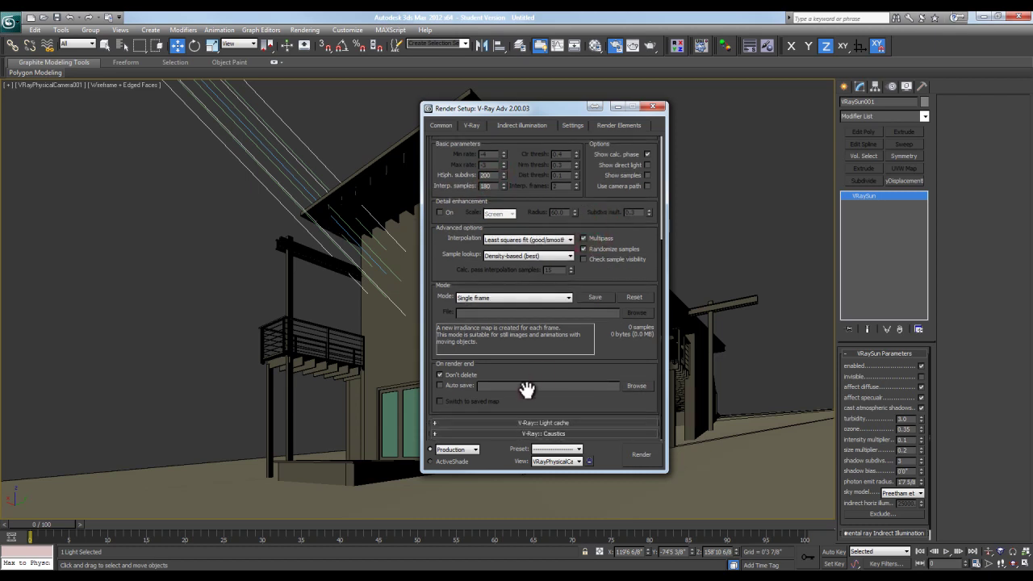
Give the light cache 250 subdivisions, with Show calc. phase enabled.
click(525, 423)
double_click(508, 249)
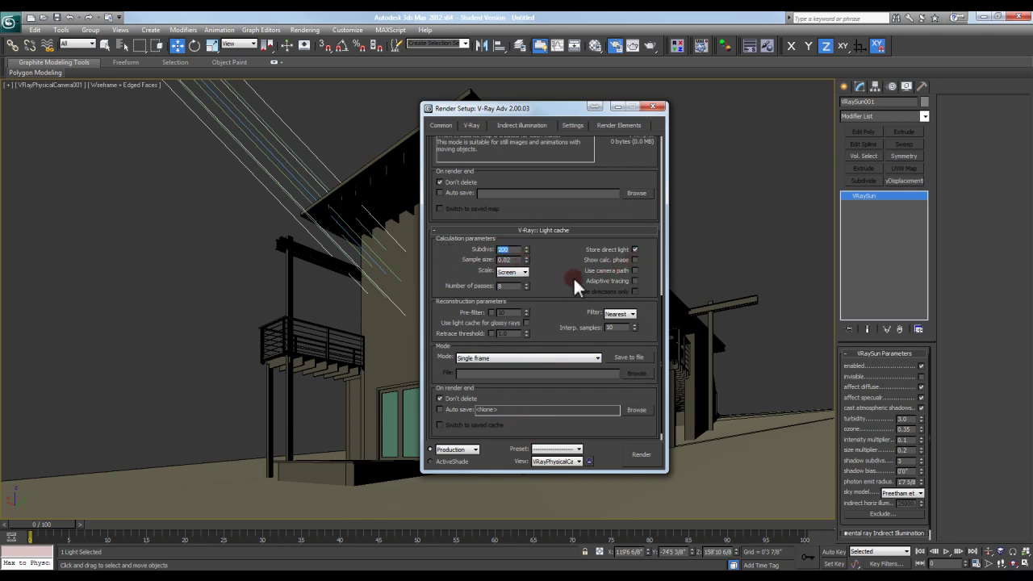
text(200)
click(636, 260)
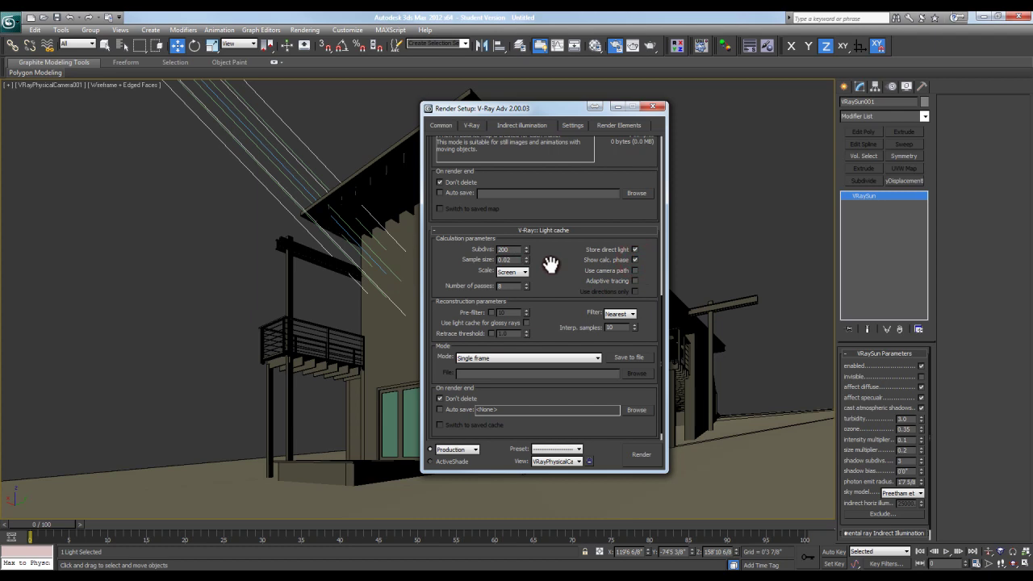
double_click(510, 249)
text(0)
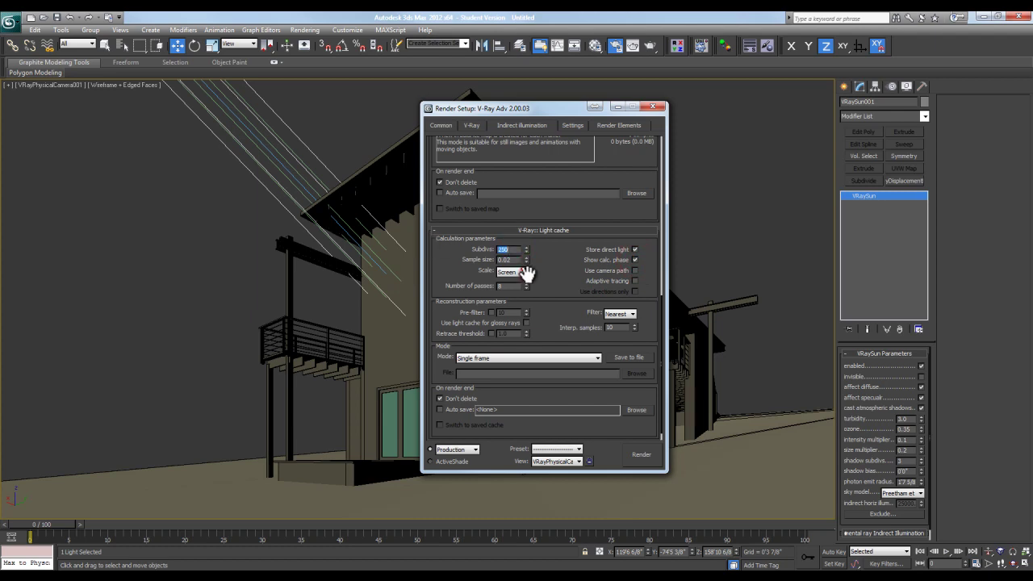
click(571, 266)
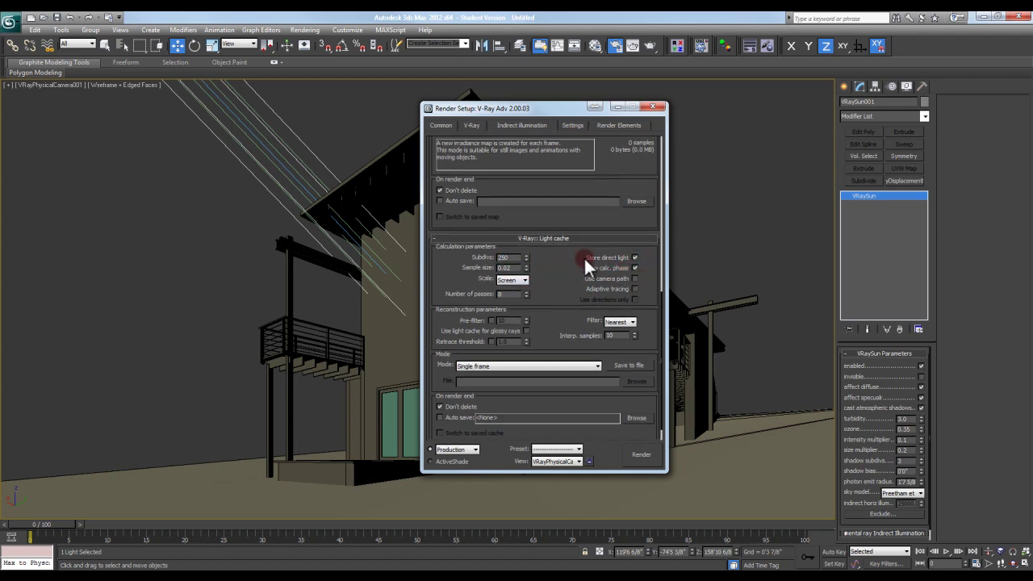
scroll(557, 271, down, 2)
scroll(558, 274, up, 10)
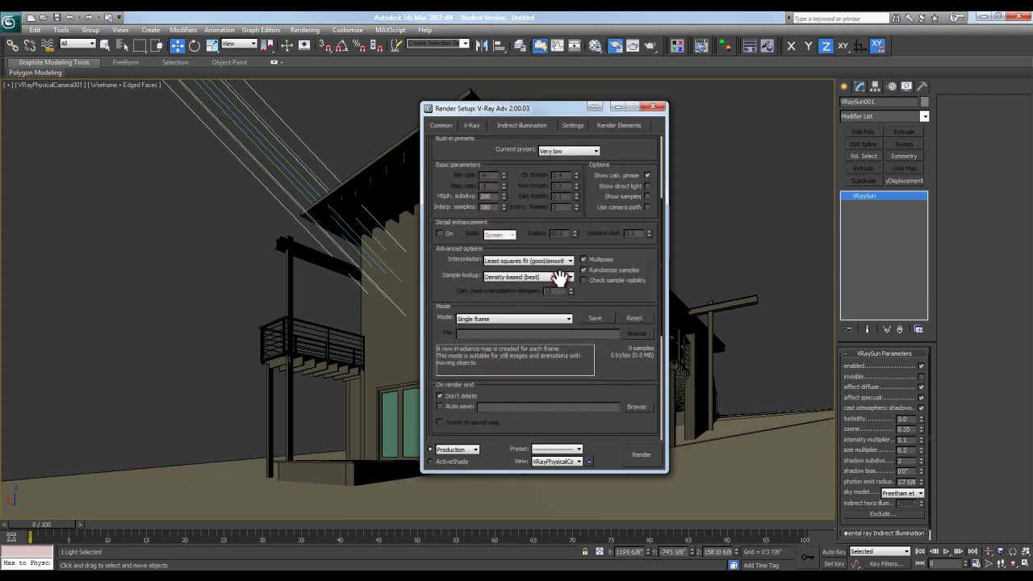
On the Settings tab enter adaptive amount 1.0, dynamic memory 5000 MB and region size 32.
click(575, 125)
double_click(637, 154)
double_click(635, 166)
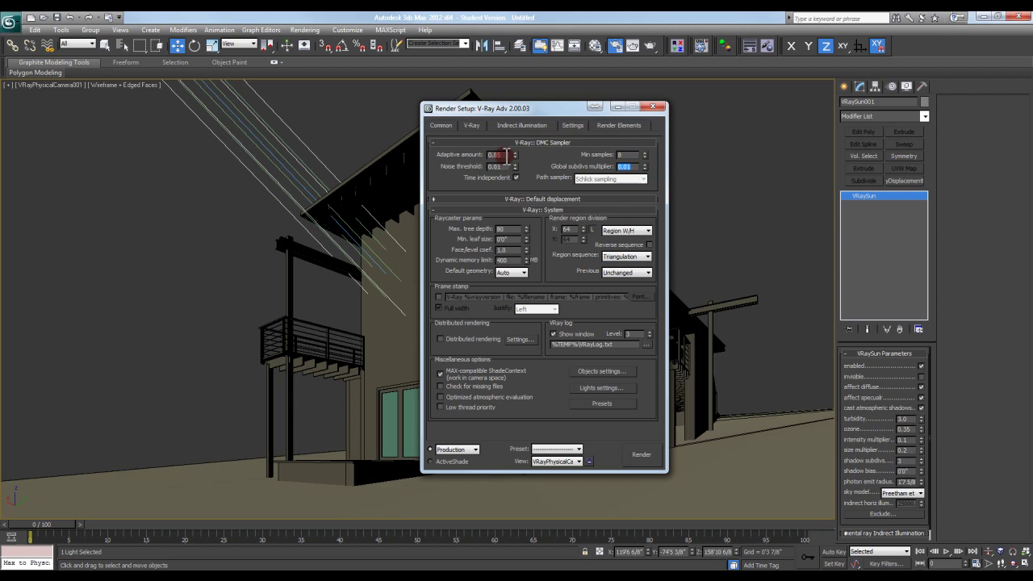
text(1.0)
key(Return)
text(5000)
key(Return)
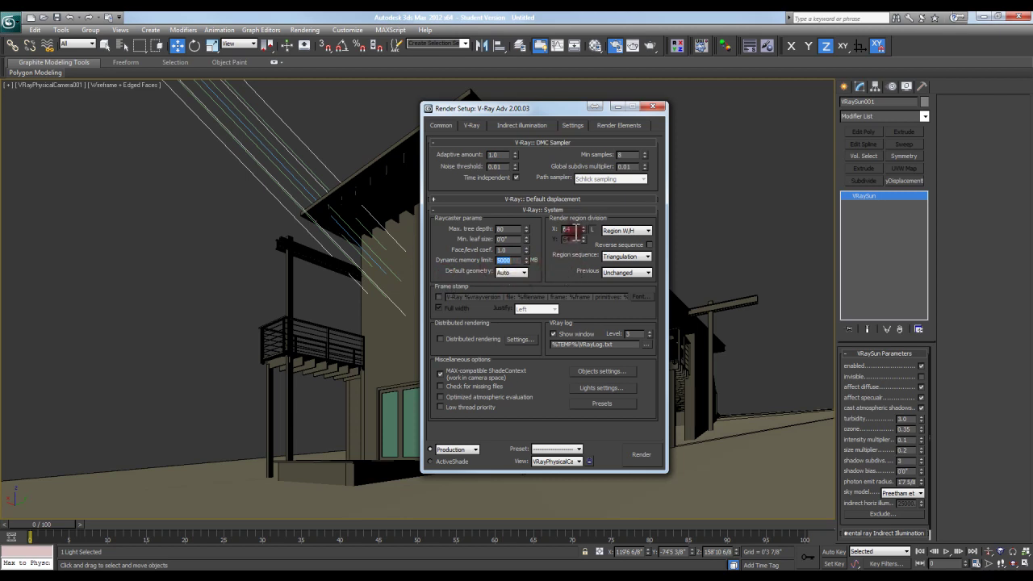
text(32)
key(Return)
click(613, 127)
click(573, 126)
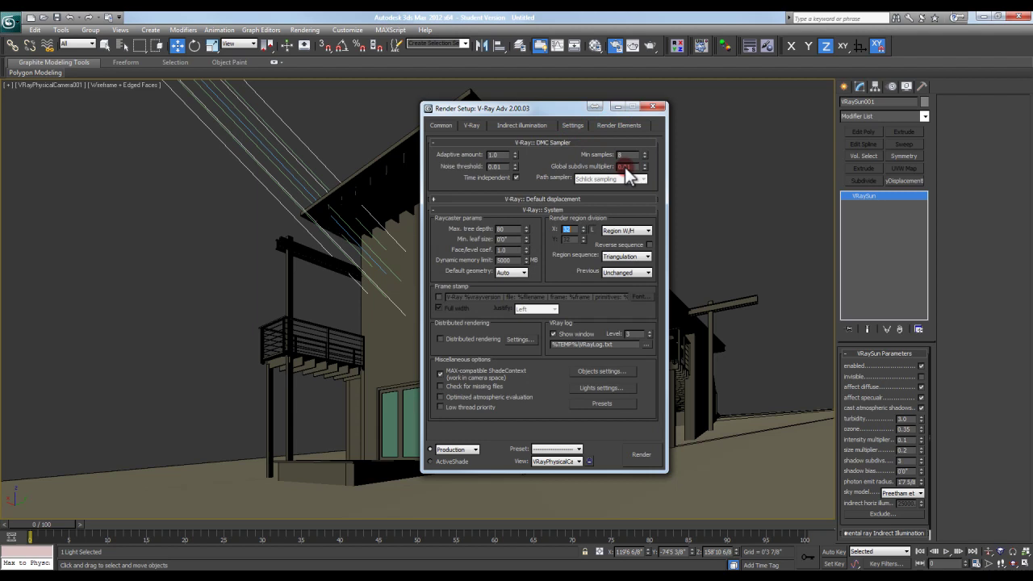
Set the image sampler's max subdivs to 1.
click(528, 124)
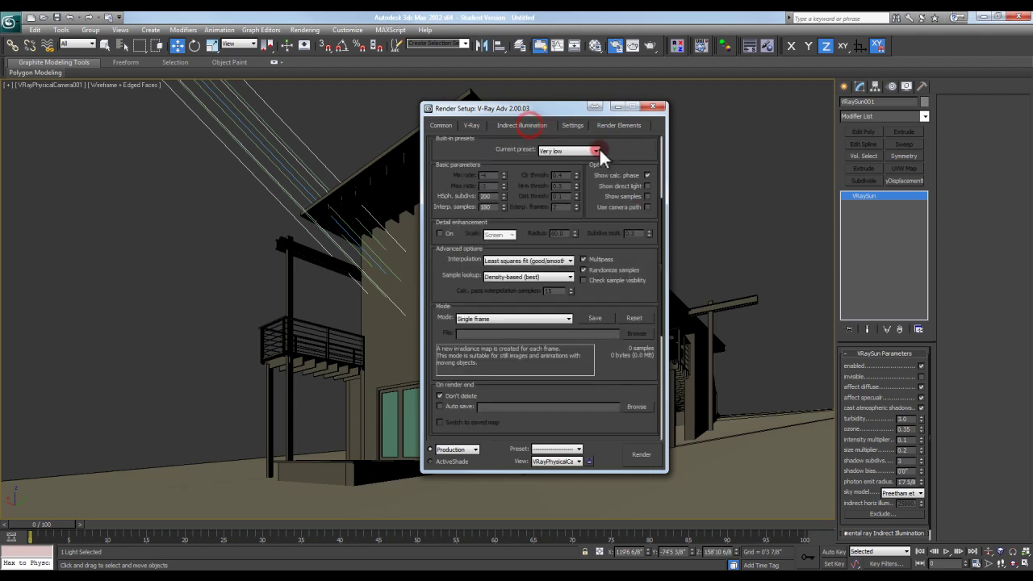
click(472, 126)
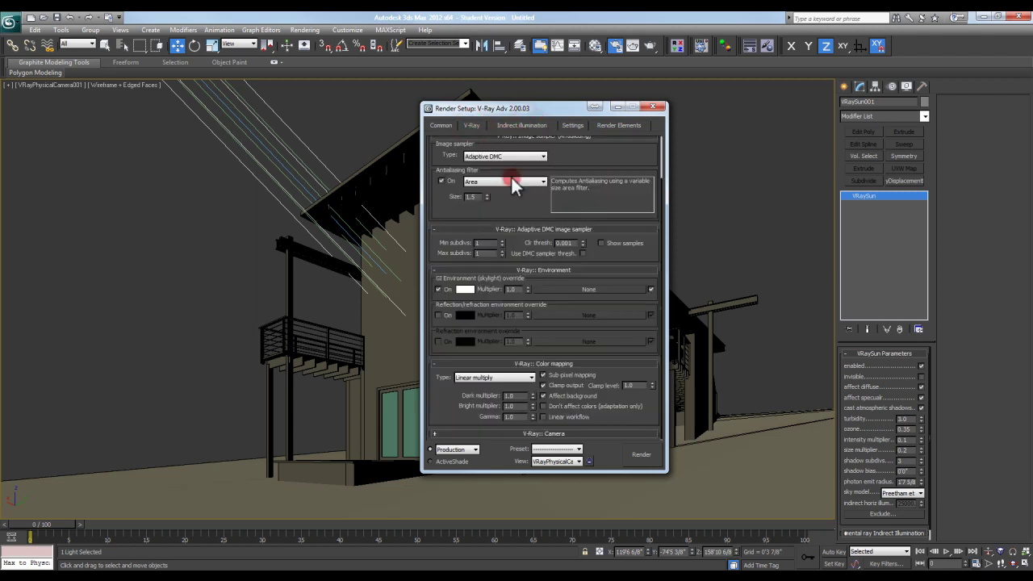
scroll(513, 208, up, 1)
click(485, 262)
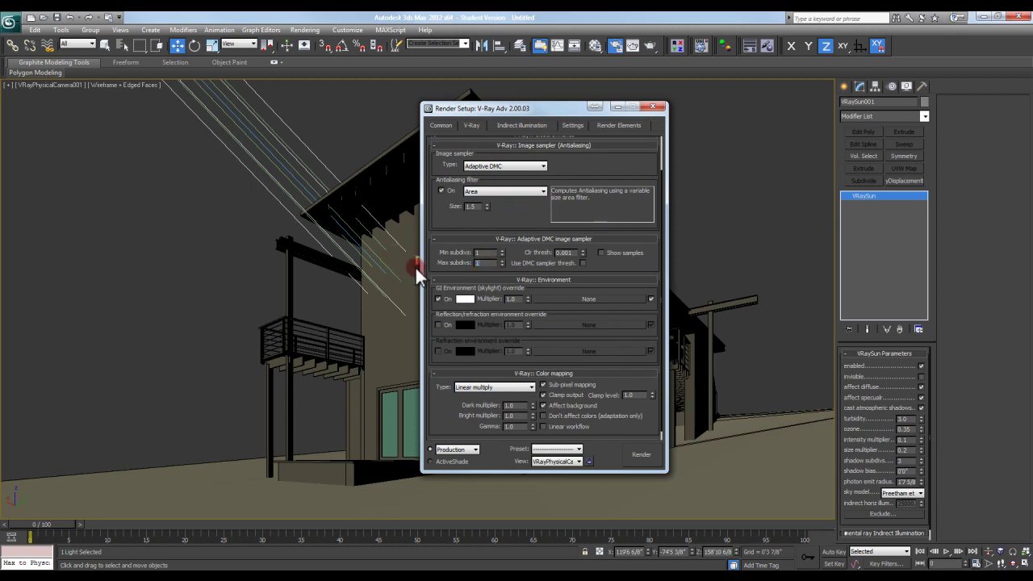
text(1)
scroll(517, 214, up, 1)
click(486, 275)
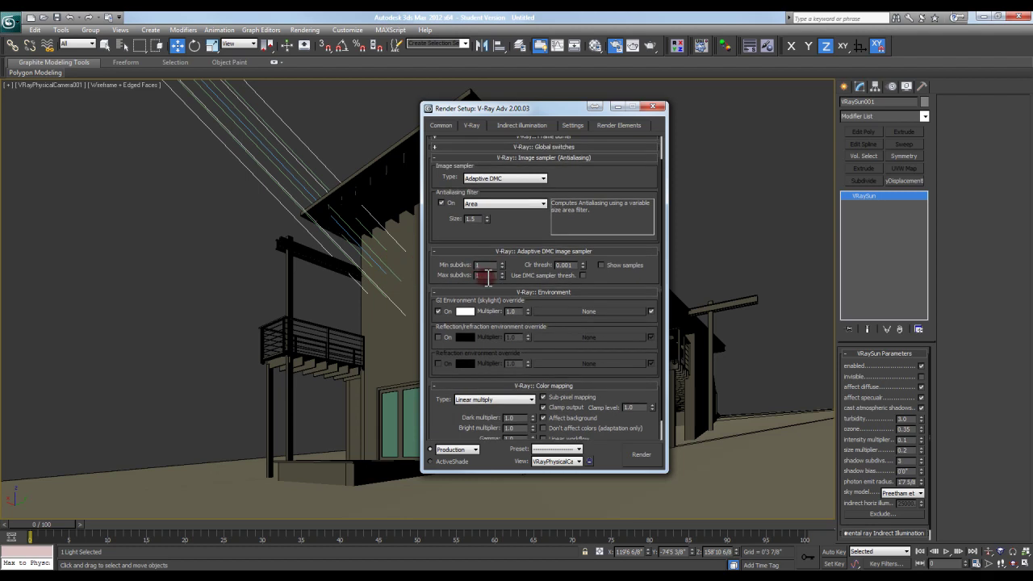
click(478, 266)
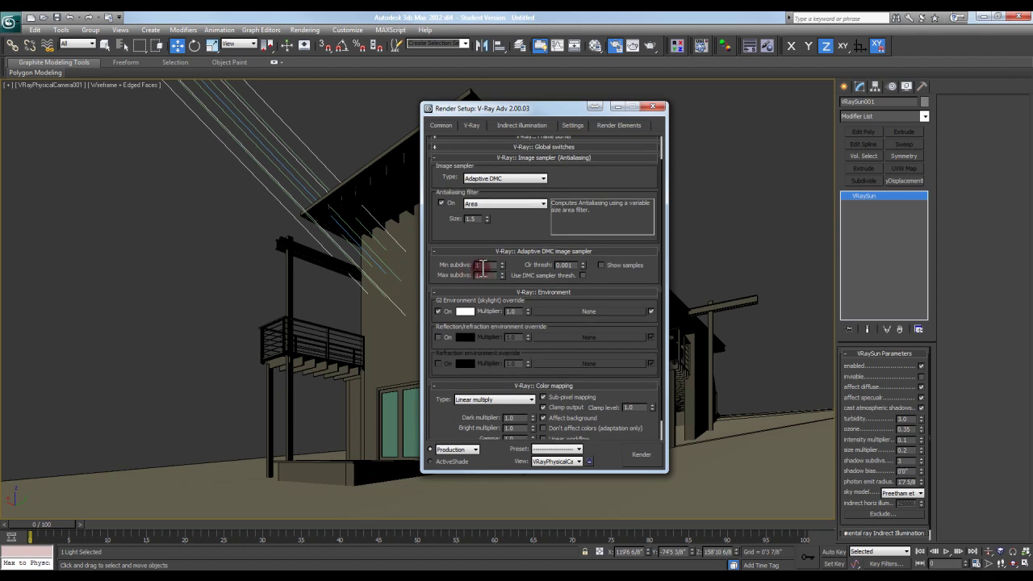
click(442, 127)
drag(450, 220, 457, 245)
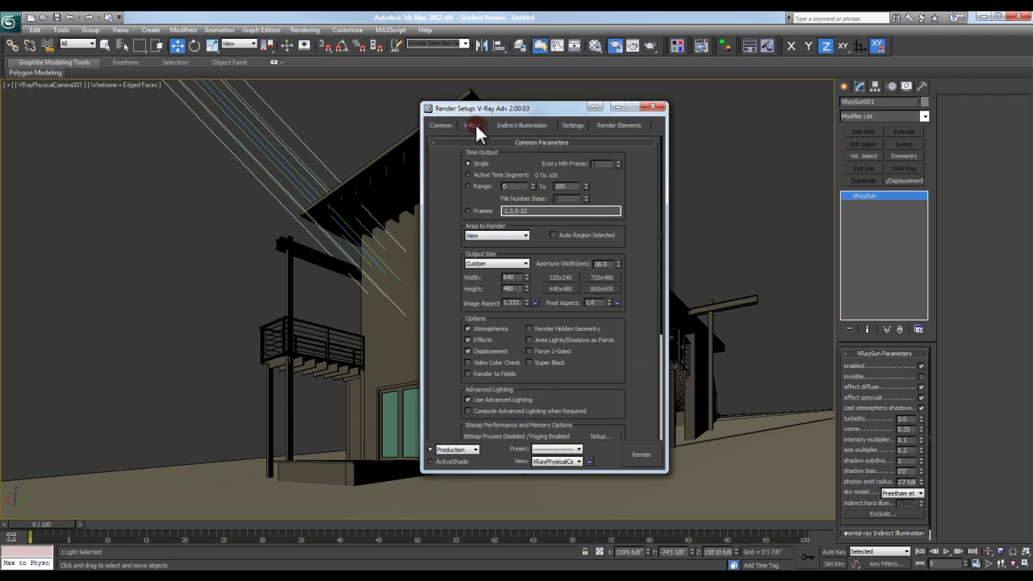
click(473, 127)
Enable Override mtl in Global switches and make a material with a pure white diffuse.
click(521, 147)
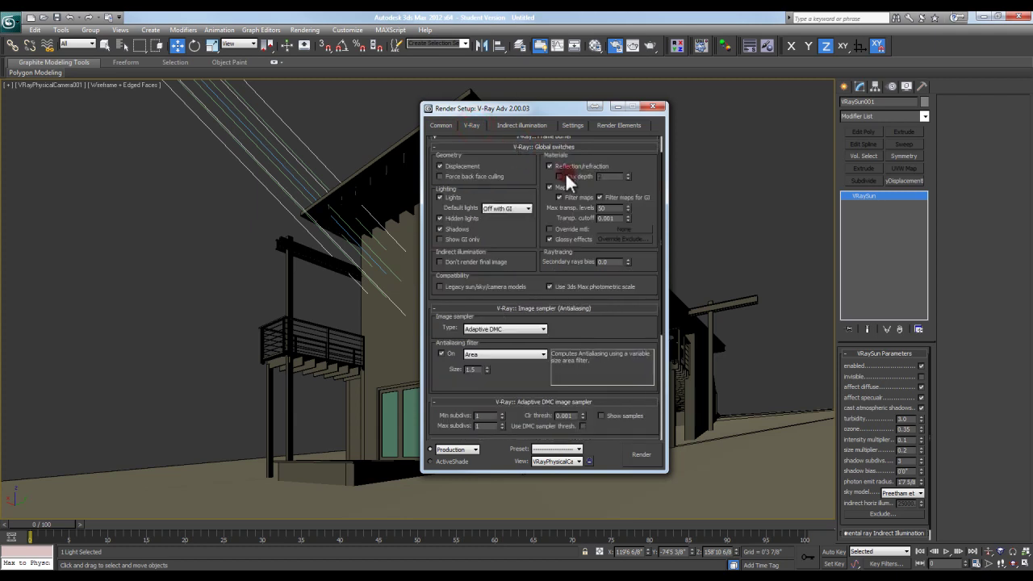
click(550, 229)
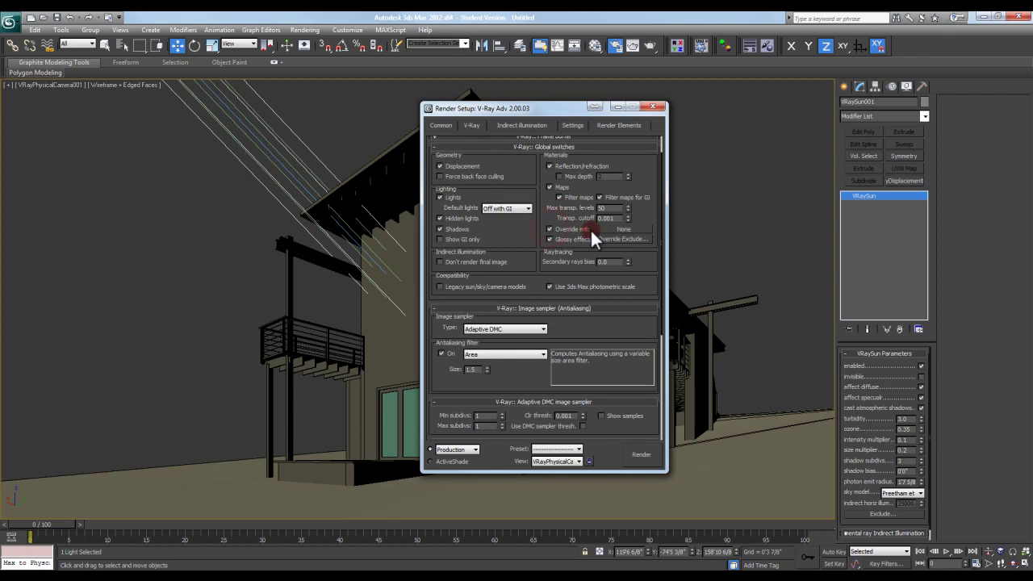
key(m)
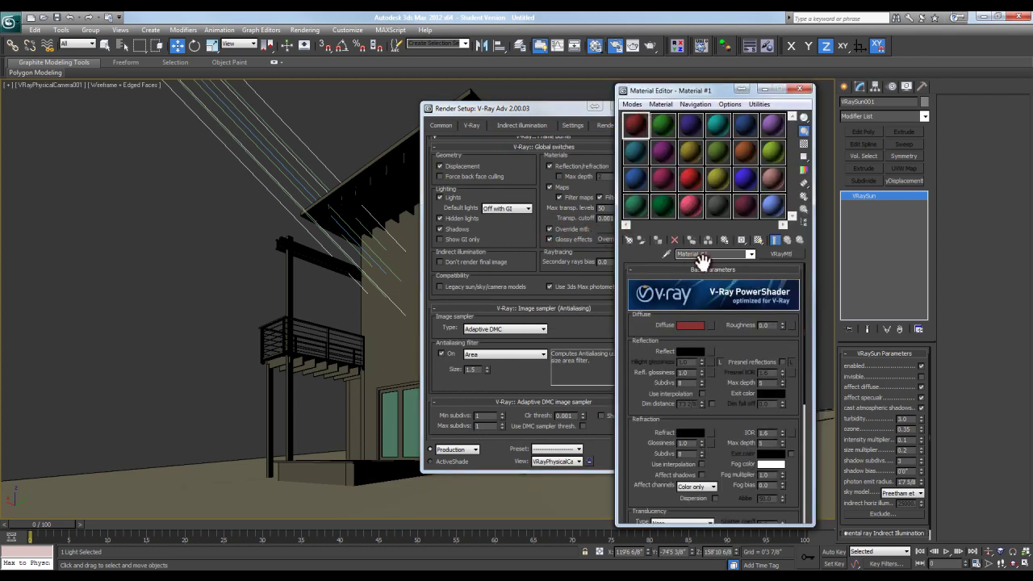
click(690, 325)
drag(307, 79, 306, 158)
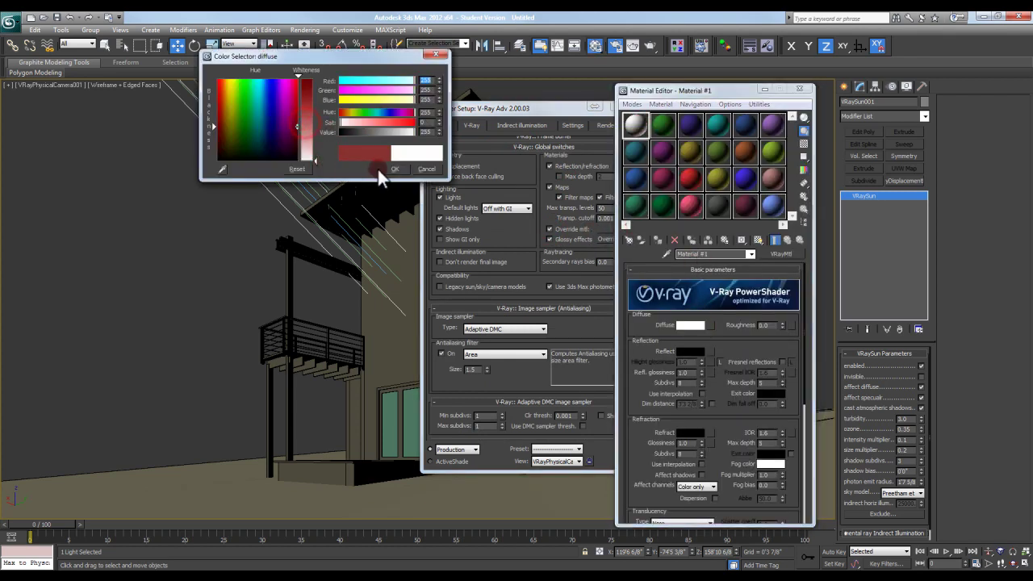
click(394, 169)
Assign the white material as an instanced override and name it 'White'.
drag(635, 125, 607, 229)
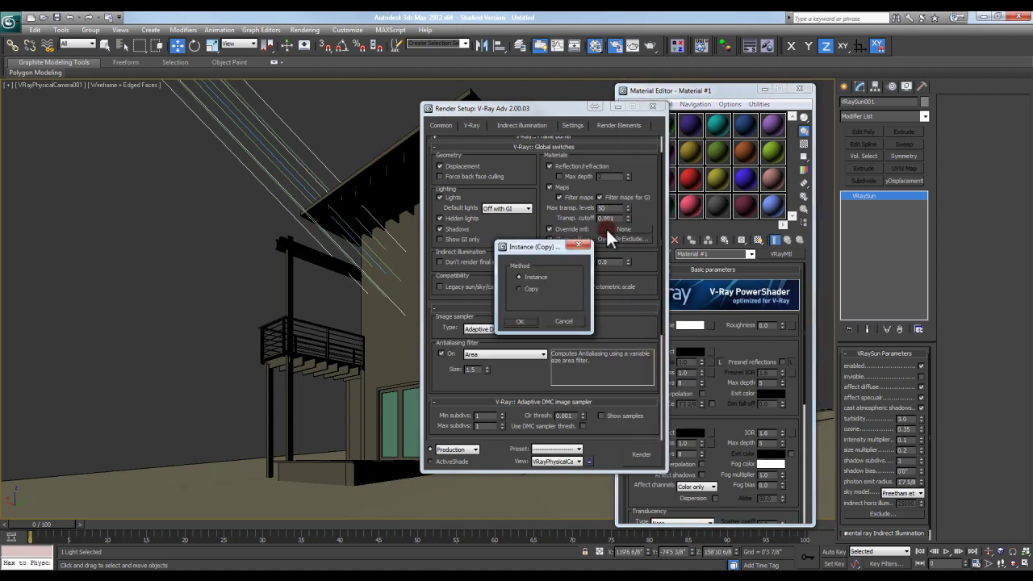
click(519, 321)
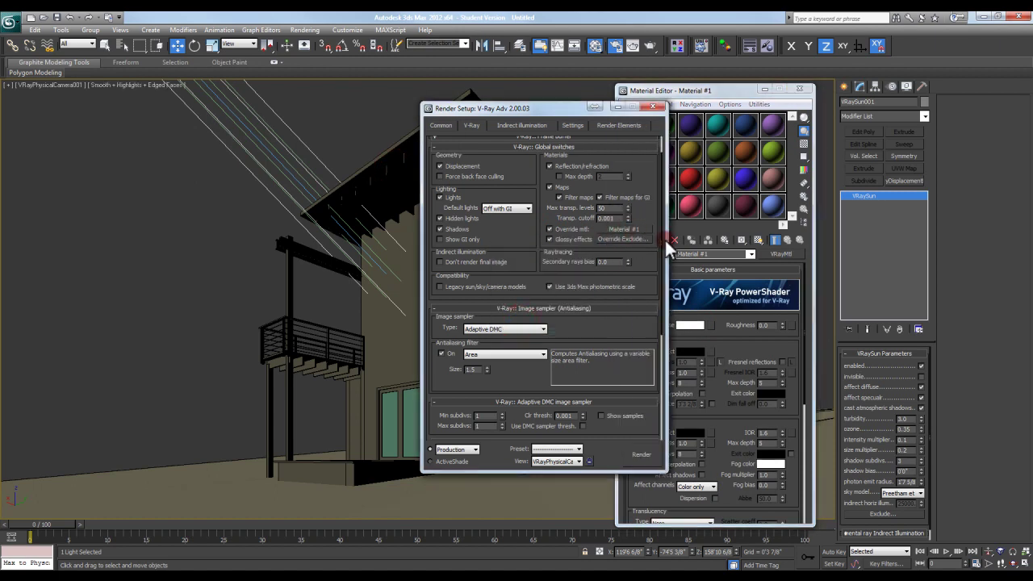
click(722, 253)
text(Whit)
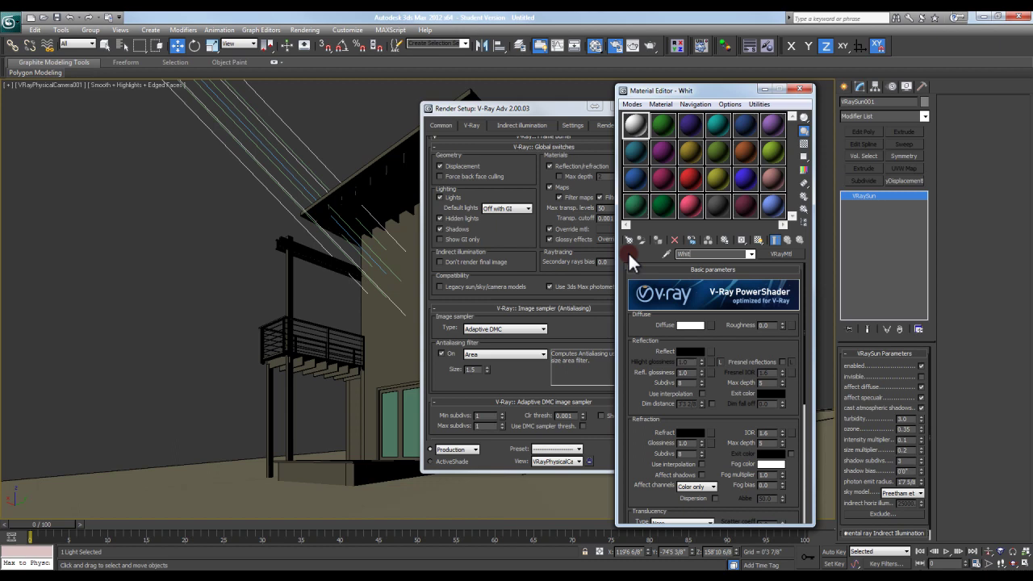
text(e)
drag(737, 80, 812, 80)
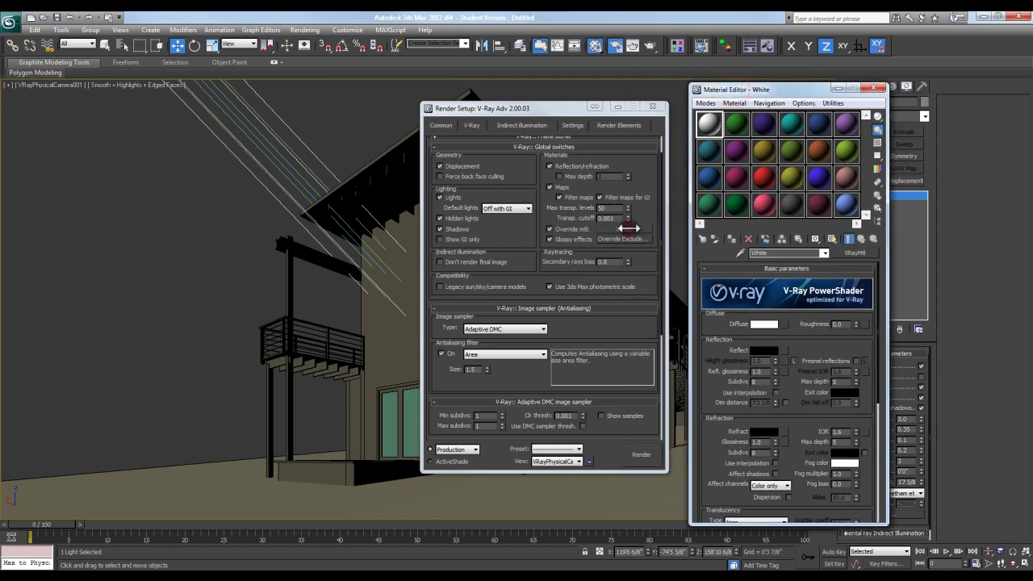
click(873, 88)
Render the white-clay camera view and sample wall pixel RGB values showing a warm cast.
click(641, 454)
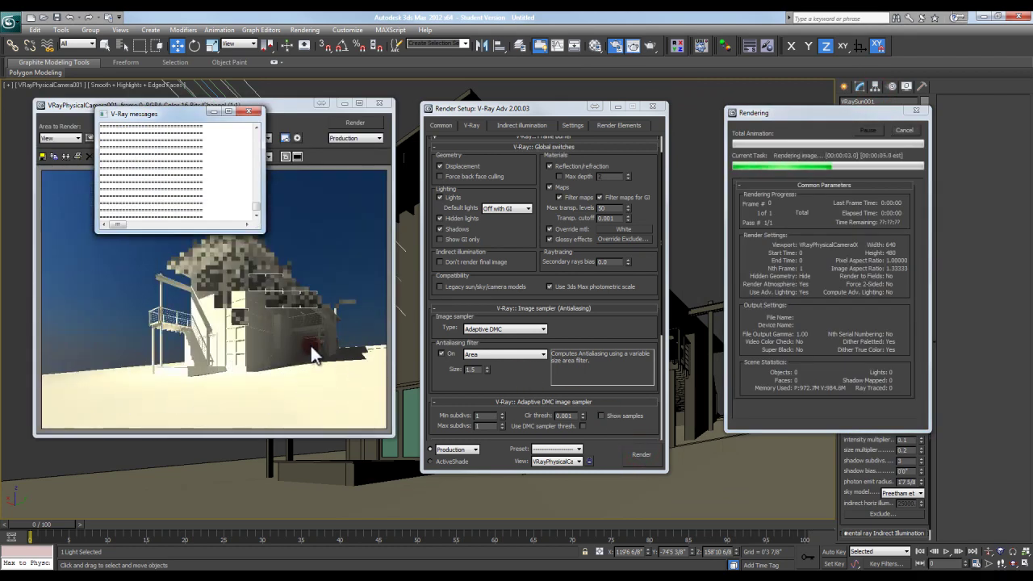
mouse_move(285, 106)
mouse_down()
mouse_move(315, 113)
mouse_move(289, 116)
mouse_up()
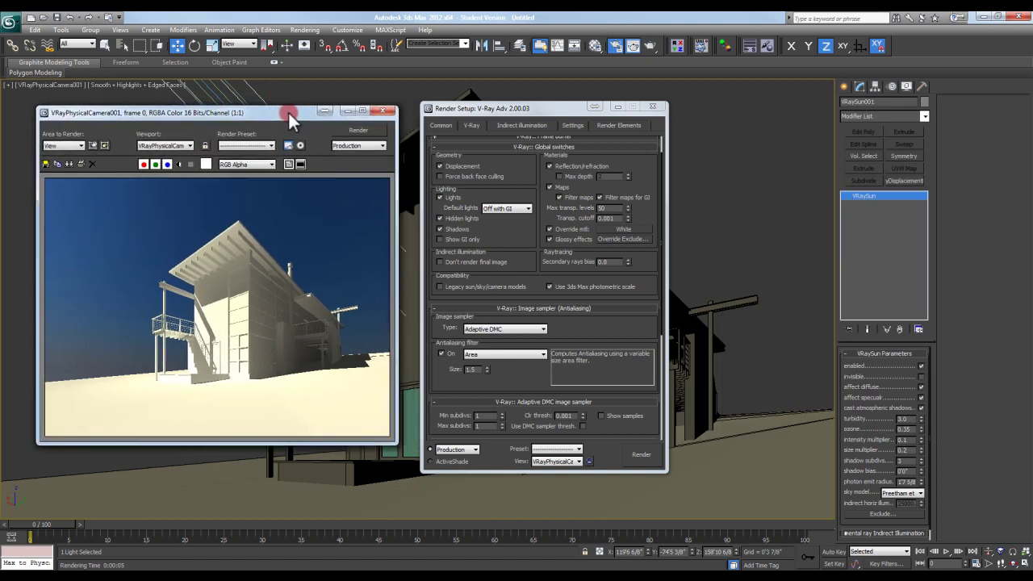
right_click(221, 318)
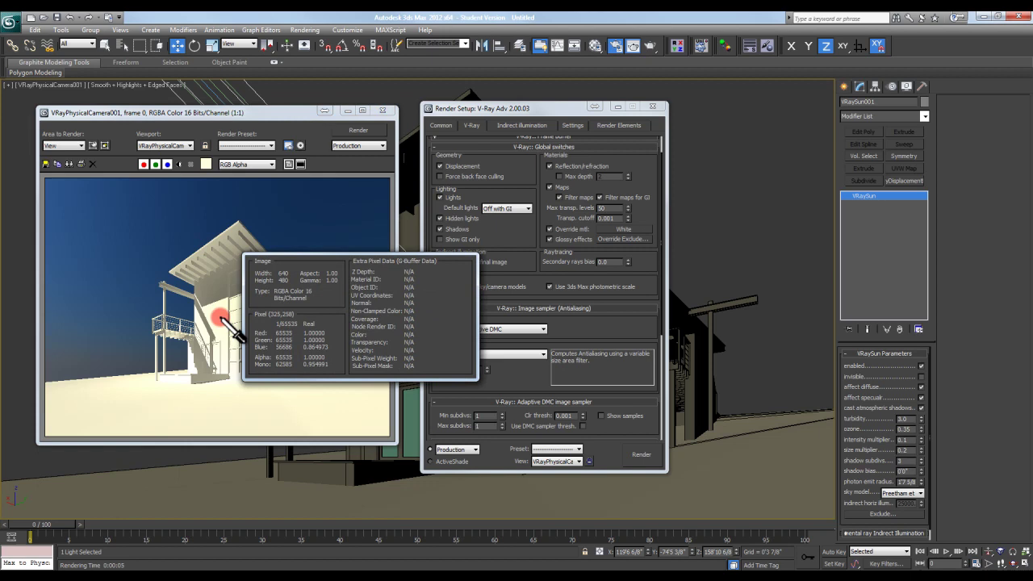
mouse_move(220, 317)
right_down()
mouse_move(224, 339)
mouse_move(244, 293)
mouse_move(218, 331)
right_up()
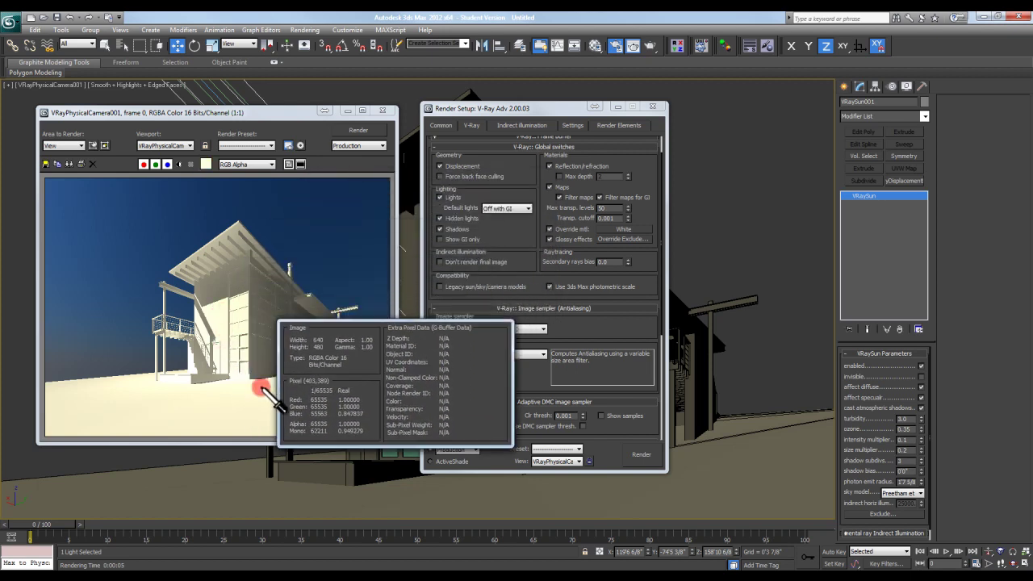
click(384, 110)
Browse Render Setup's common parameters, then return to the V-Ray renderer settings.
click(538, 109)
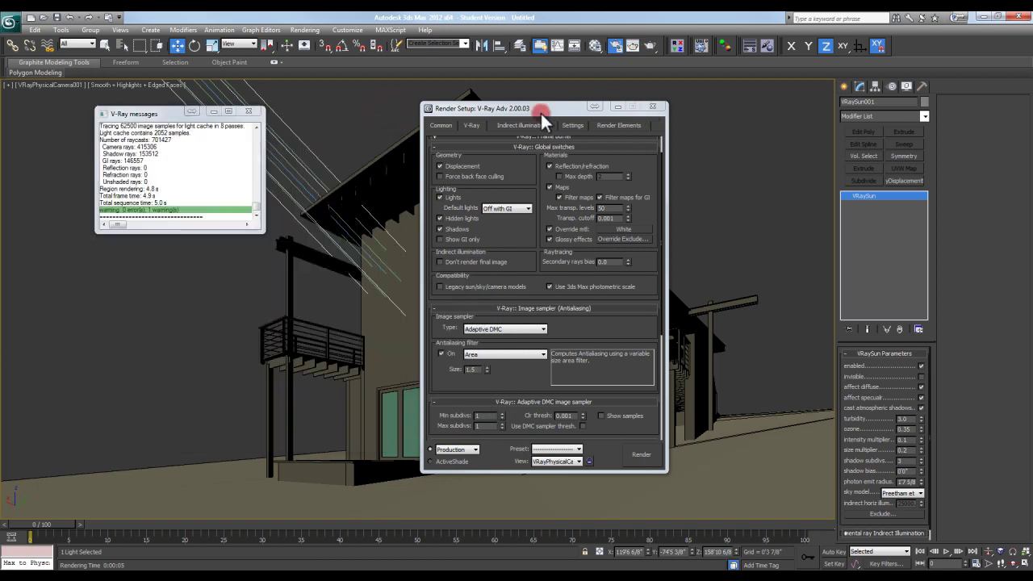
click(443, 127)
drag(443, 213, 444, 53)
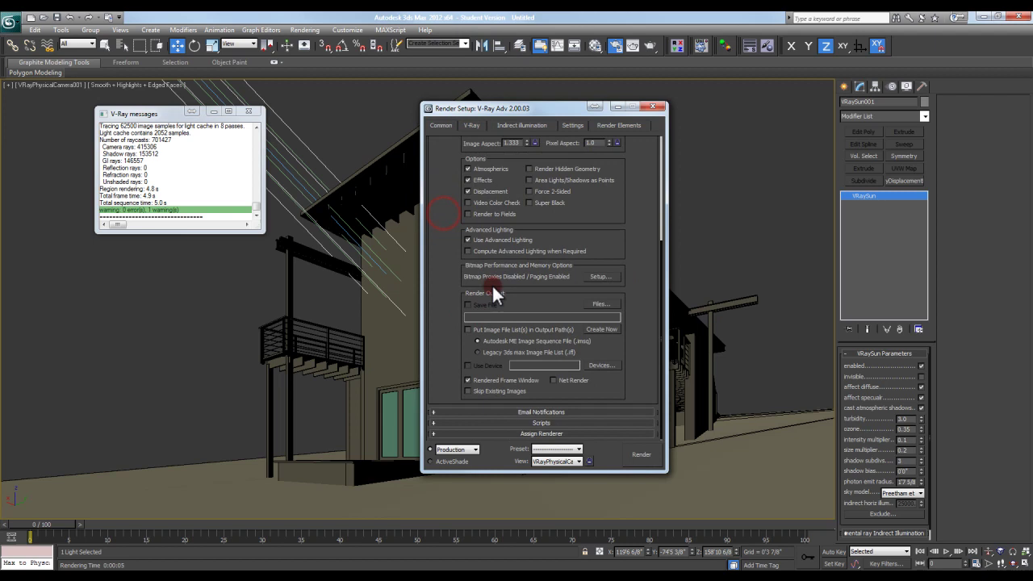
click(471, 125)
scroll(521, 247, down, 2)
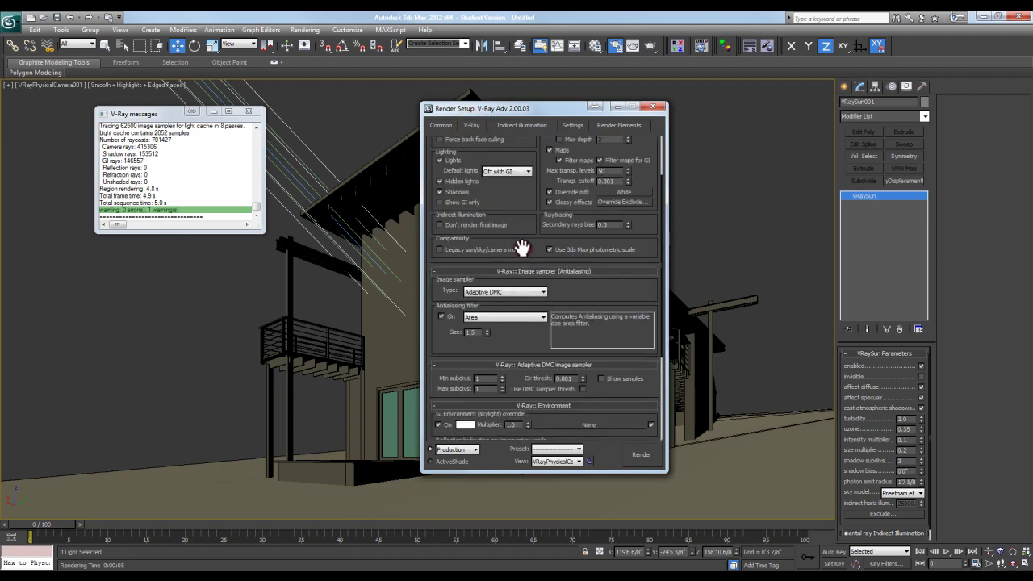
scroll(522, 257, down, 2)
scroll(496, 279, down, 2)
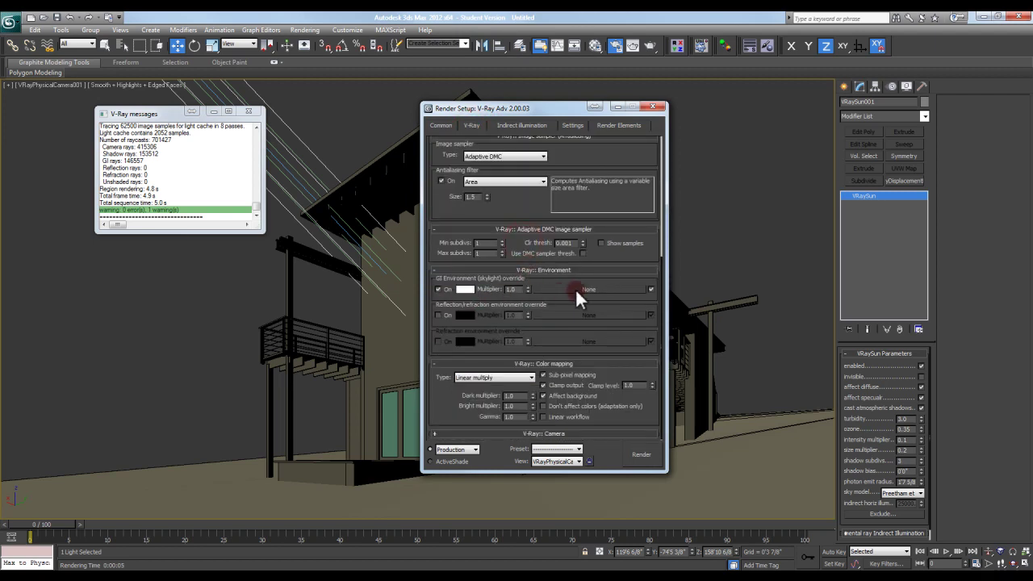
Open Environment and Effects and the Material Editor, arranged beside Render Setup.
key(8)
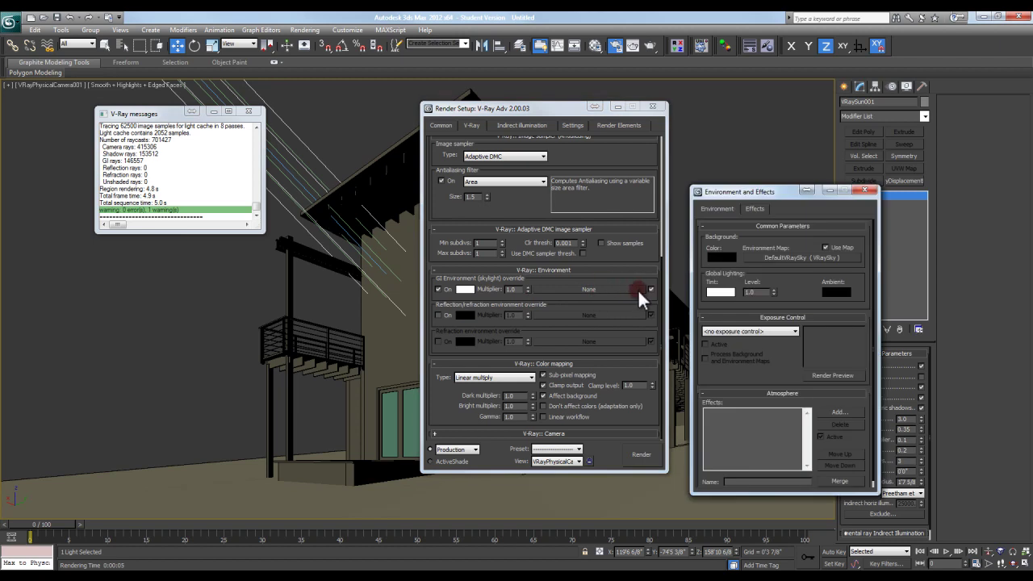
drag(787, 196, 232, 153)
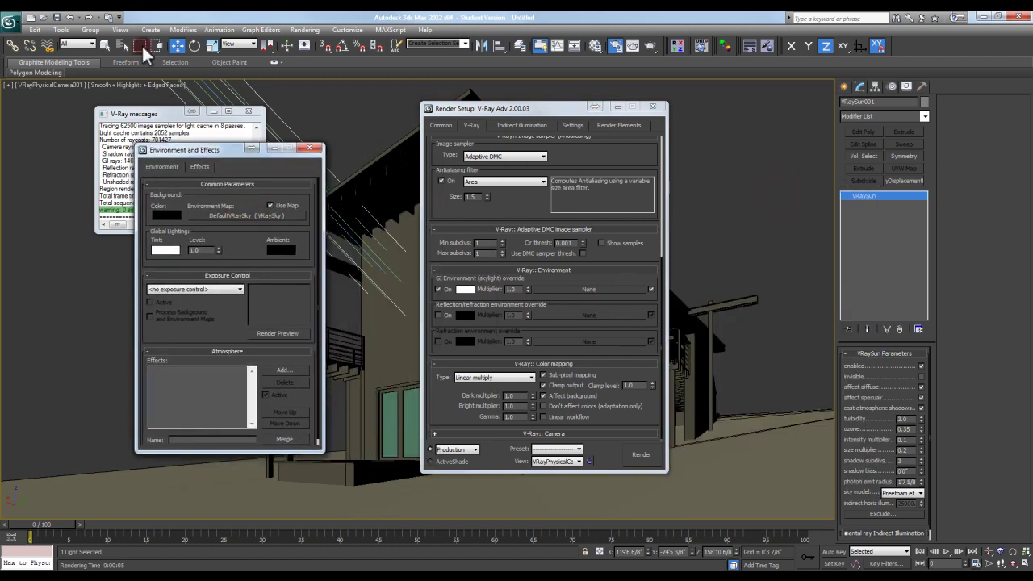
key(m)
drag(552, 108, 464, 107)
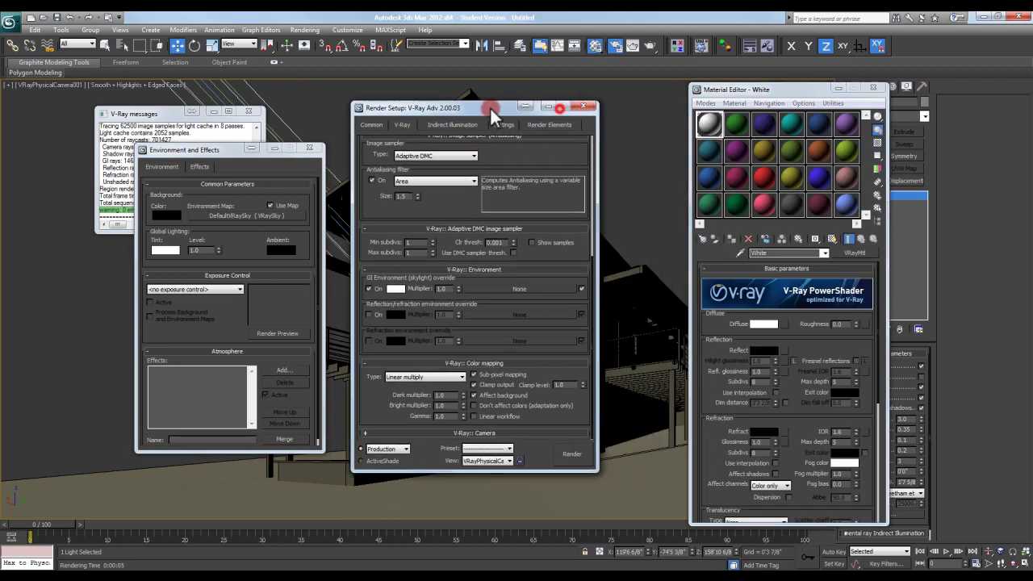
Instance the VRaySky environment map into a sample slot and name it SKY.
drag(234, 208, 845, 207)
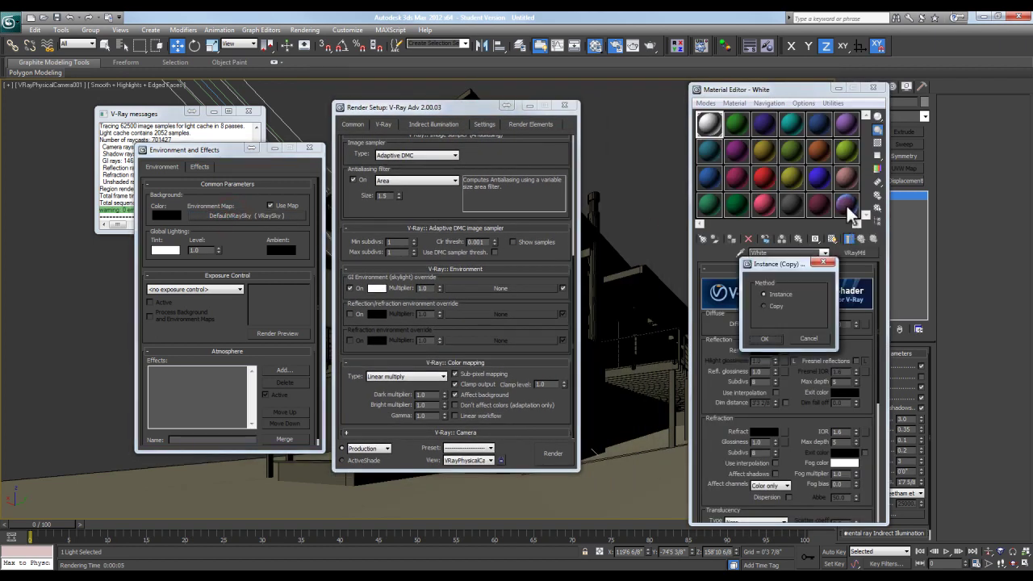
click(765, 339)
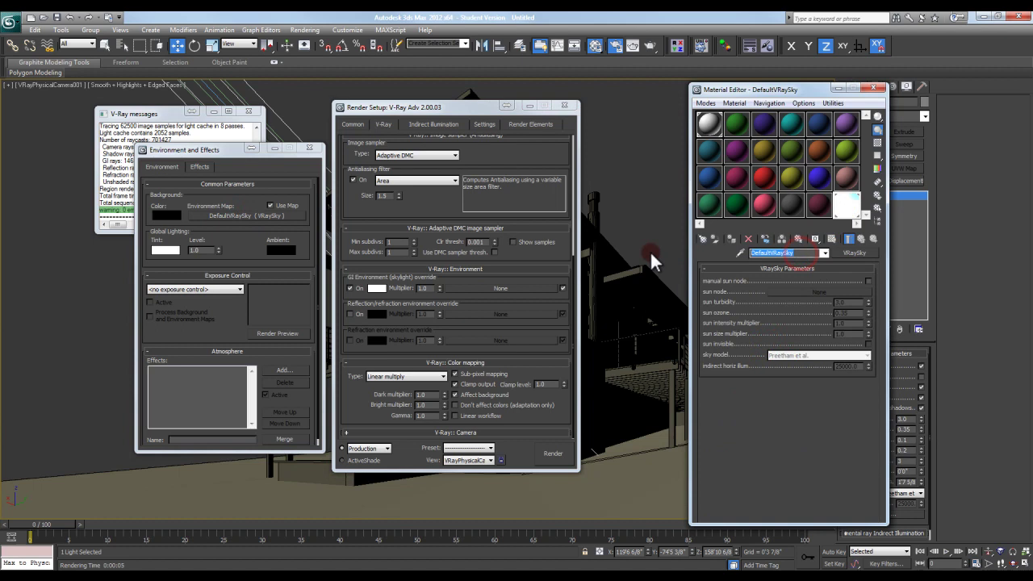
text(SKY)
key(Return)
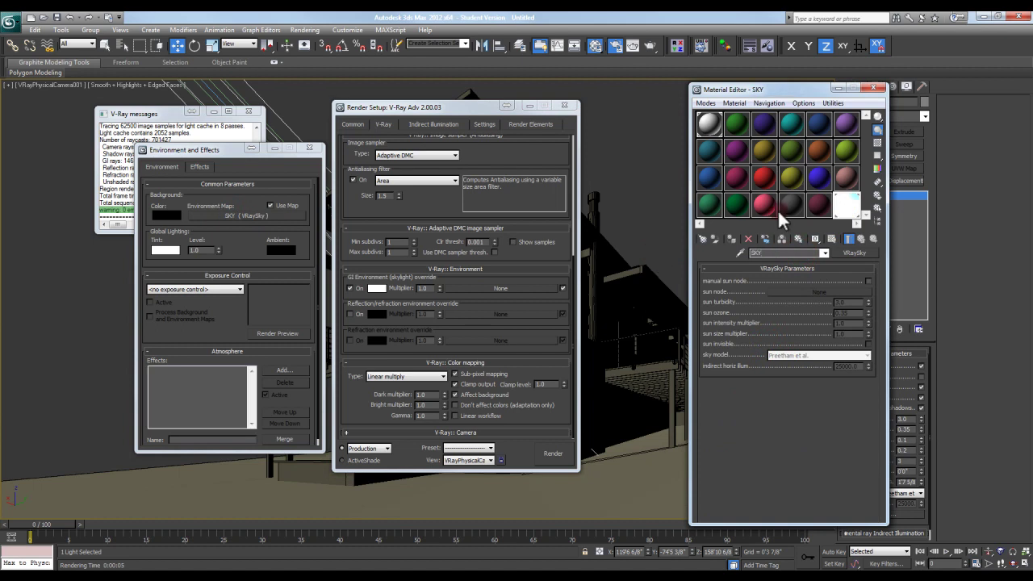
Copy the SKY map into another sample slot and rename the copy GI.
drag(845, 207, 817, 205)
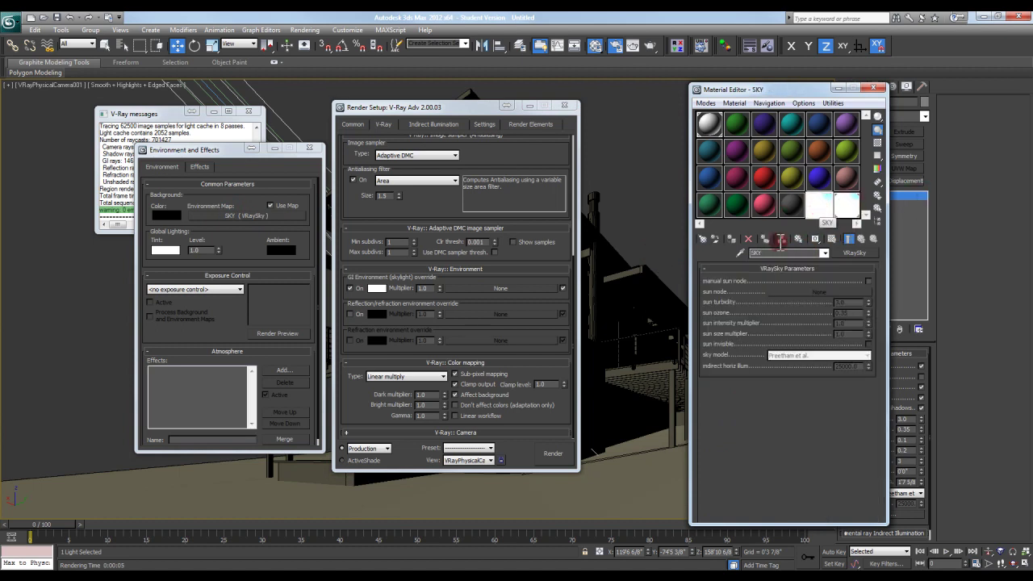
drag(776, 252, 739, 250)
click(842, 205)
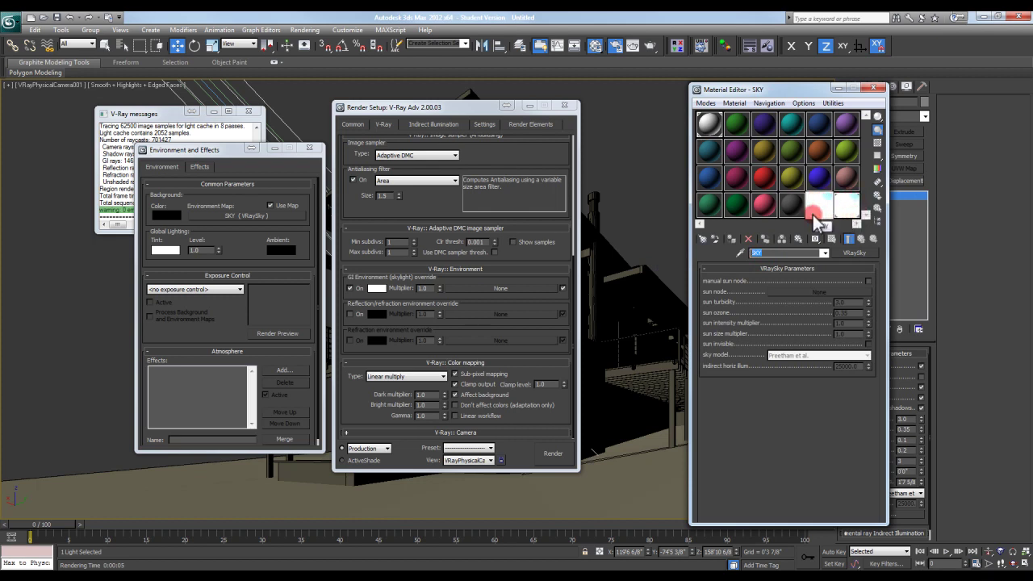
click(844, 205)
click(777, 253)
text(GI)
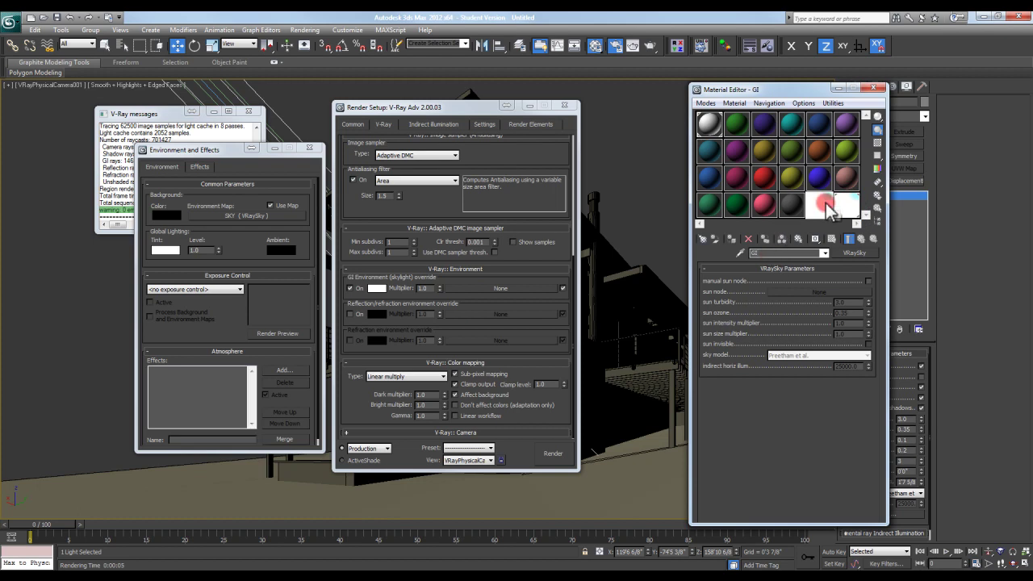
Instance the GI map into the GI Environment override slot and close Render Setup.
drag(826, 206, 514, 287)
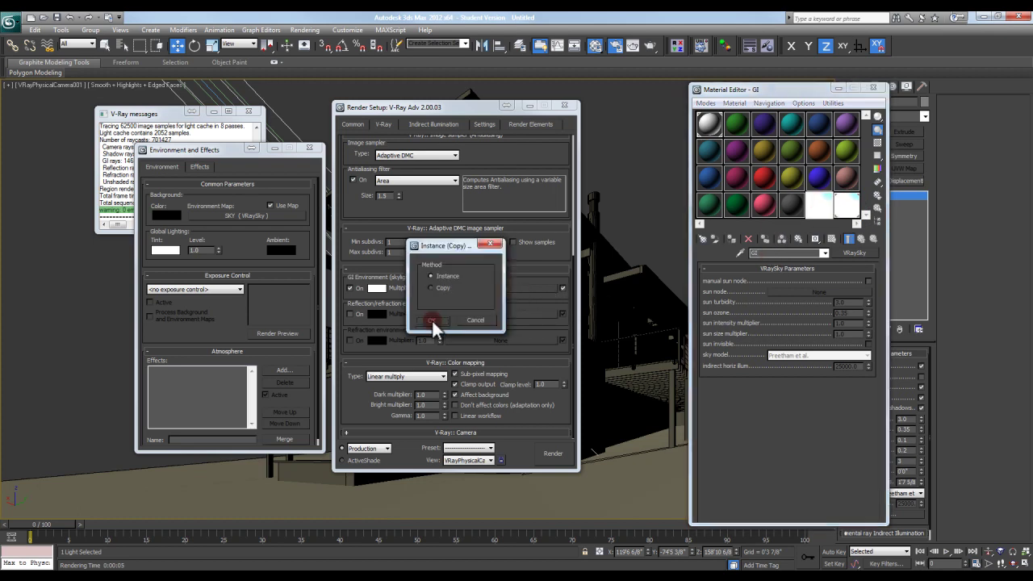
drag(432, 321, 436, 263)
click(429, 320)
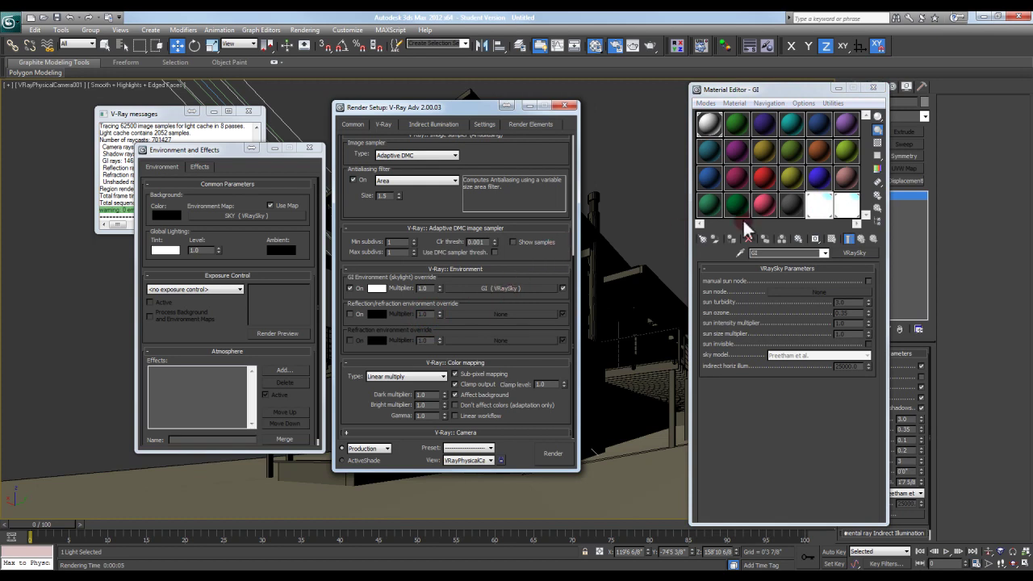
click(565, 105)
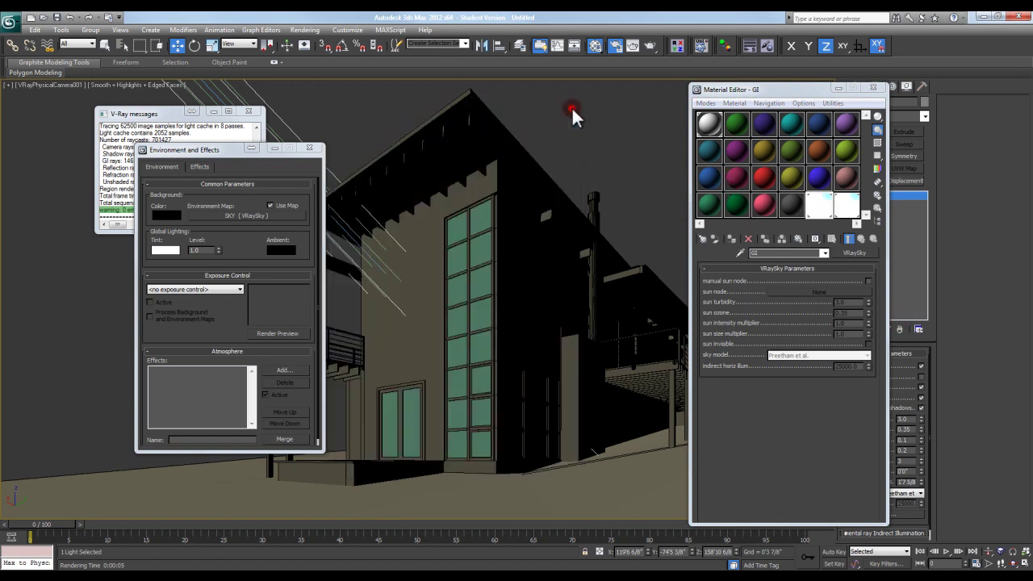
Close Environment and Effects and the V-Ray log, then zoom Top view to show sun and house.
click(309, 148)
click(818, 205)
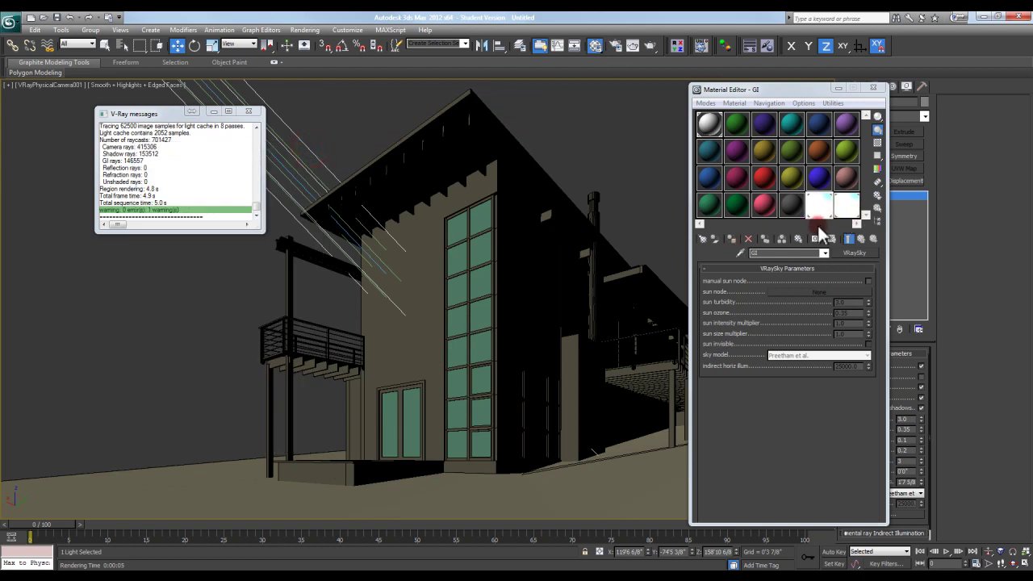
click(259, 129)
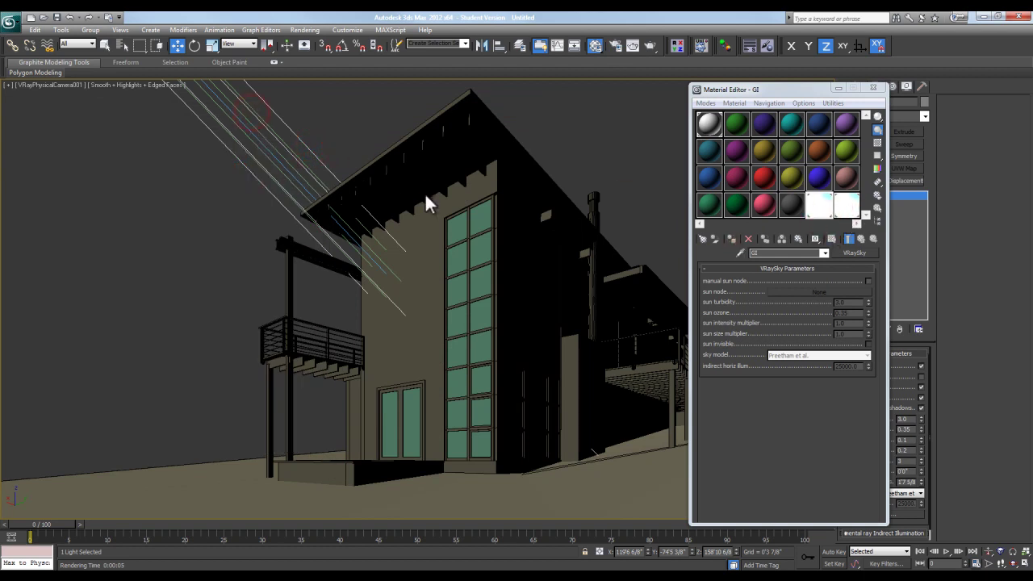
key(t)
key(z)
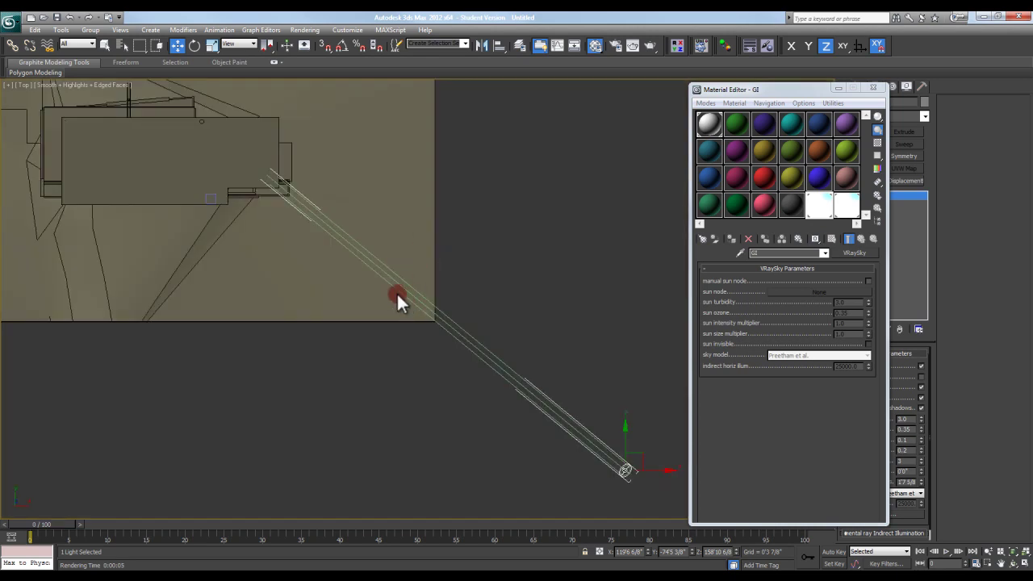
Enable manual sun on the GI and SKY maps, linking both to VRaySun001.
click(868, 281)
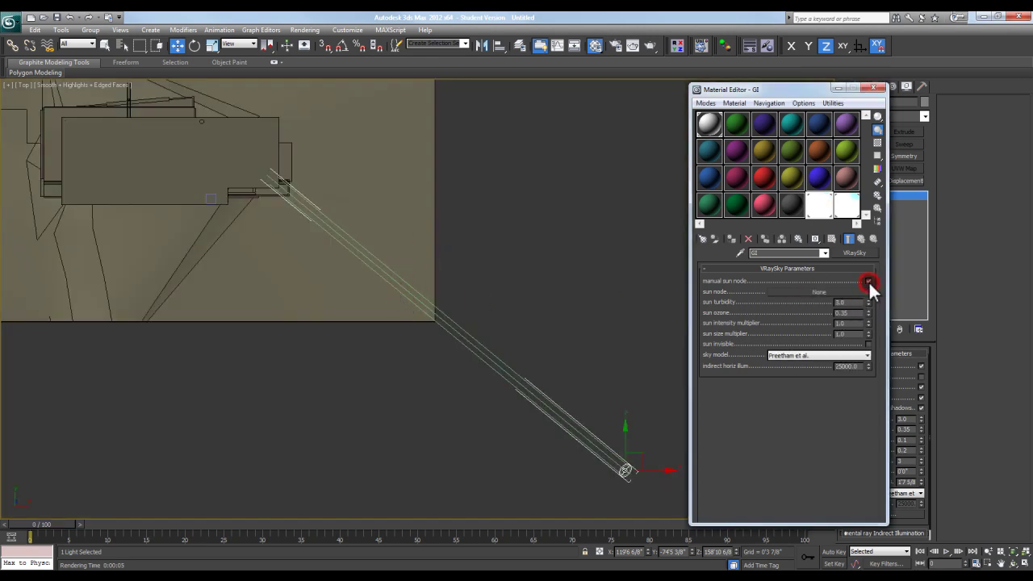
click(822, 290)
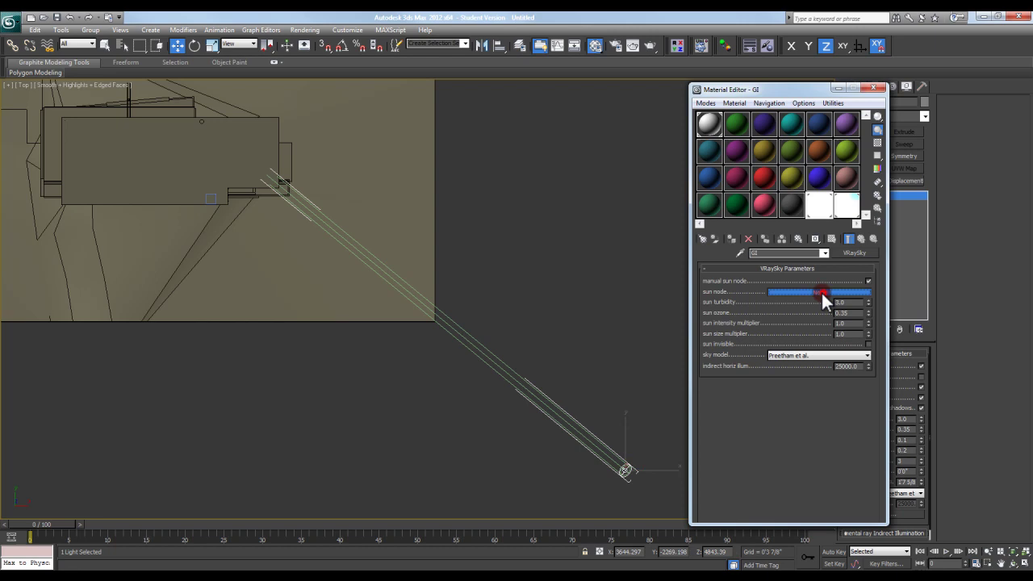
click(623, 471)
click(843, 211)
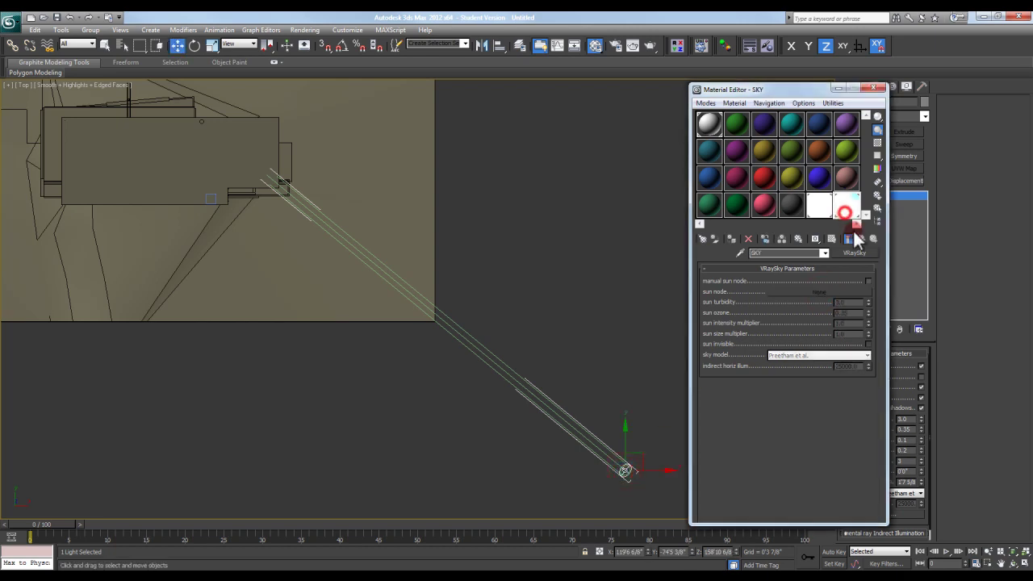
click(869, 281)
drag(850, 215, 836, 214)
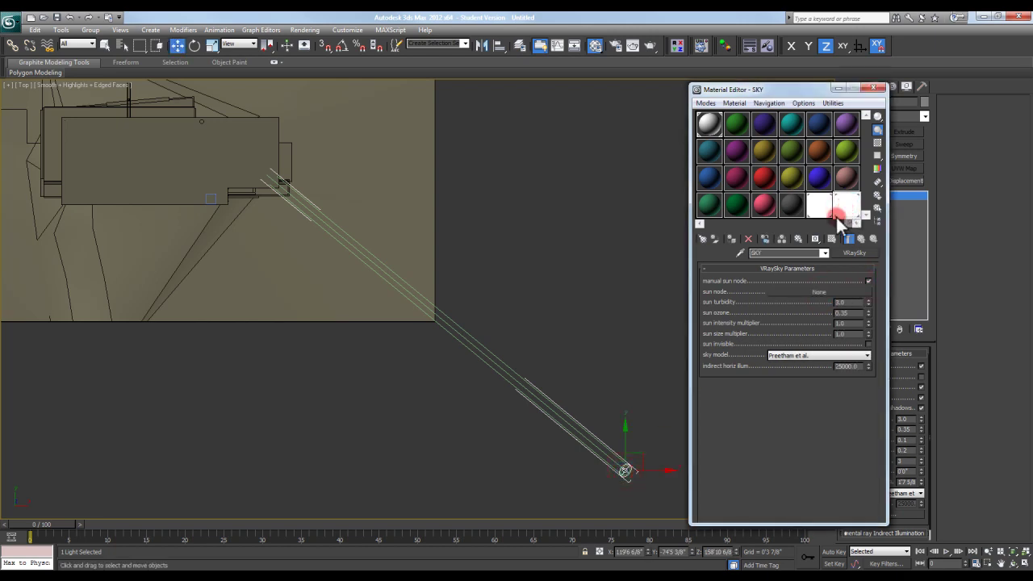
click(836, 290)
click(624, 469)
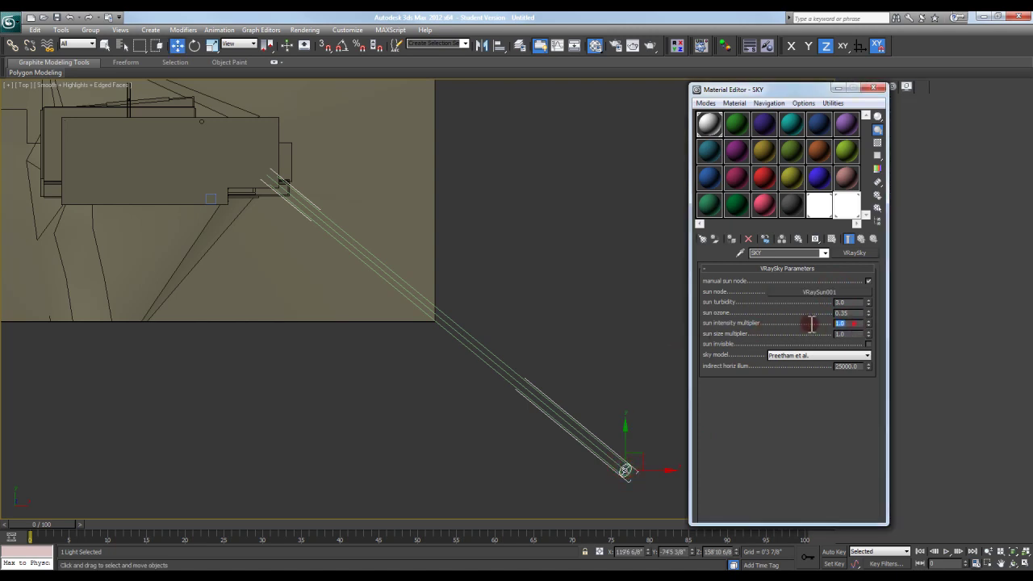
Set the GI map's sun intensity multiplier to 0.2 and return to the camera view.
click(821, 209)
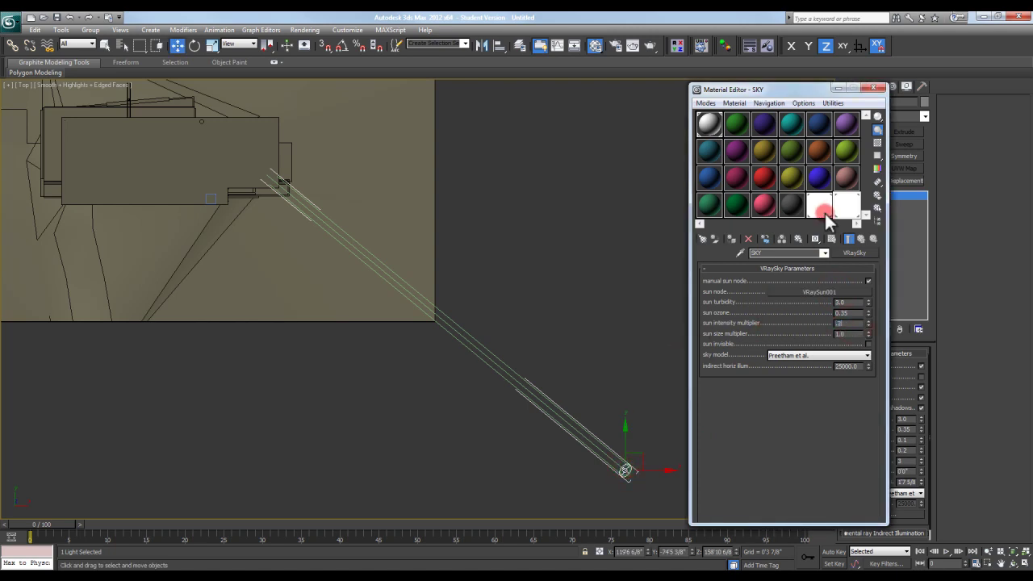
click(845, 323)
text(0.2)
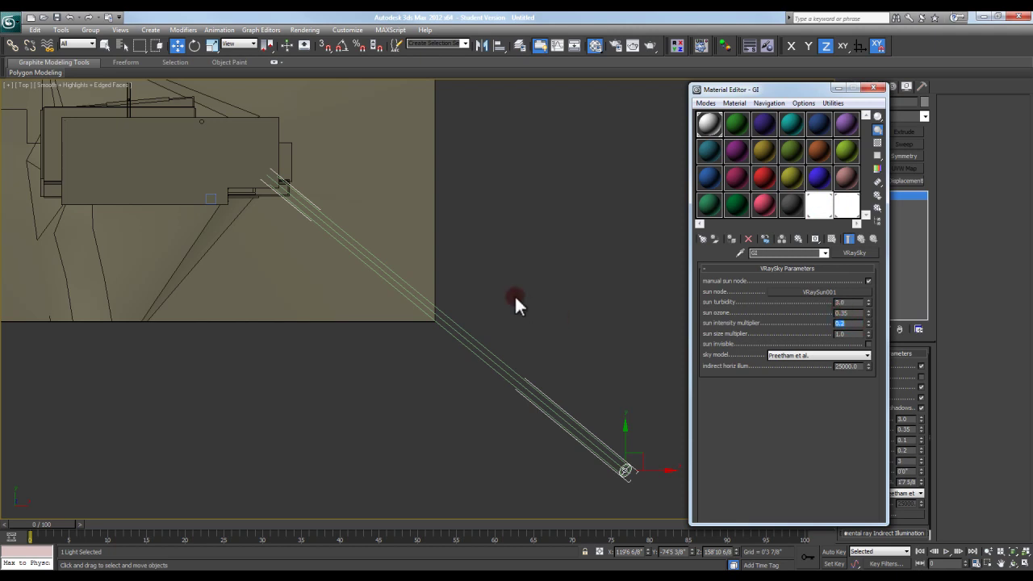
click(515, 296)
key(c)
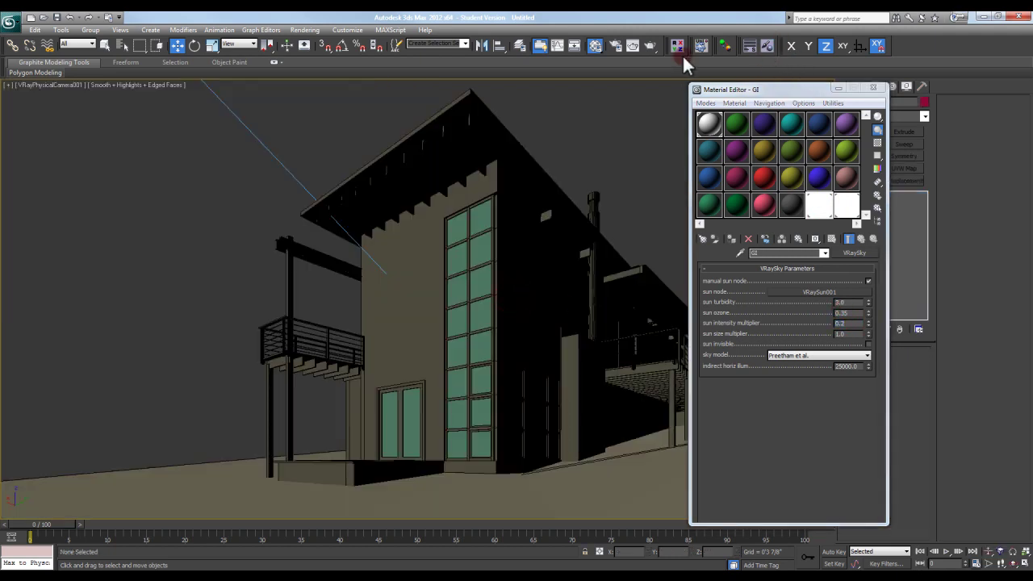
Clone the last render for side-by-side comparison and render the camera view again.
click(633, 46)
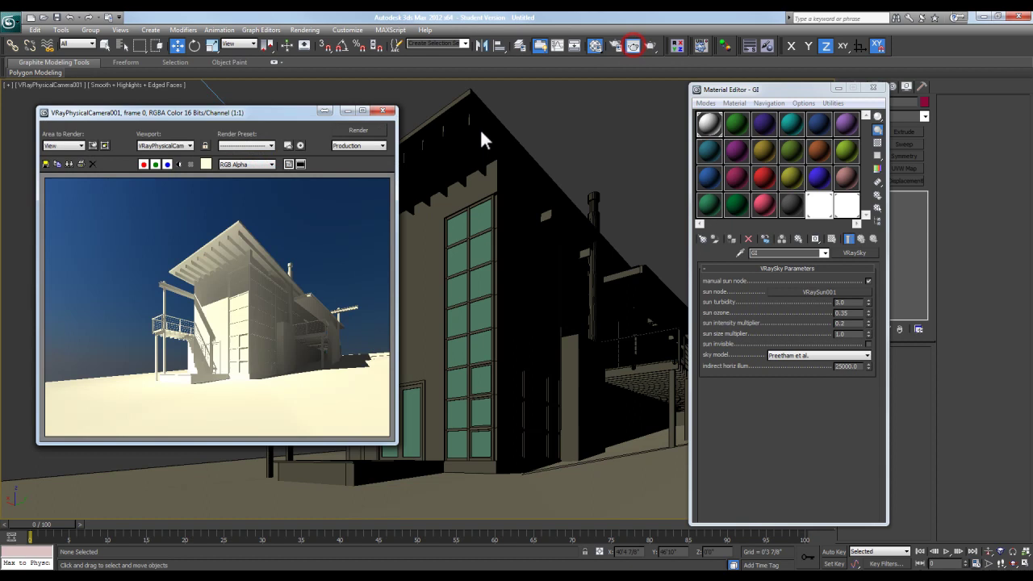
click(69, 164)
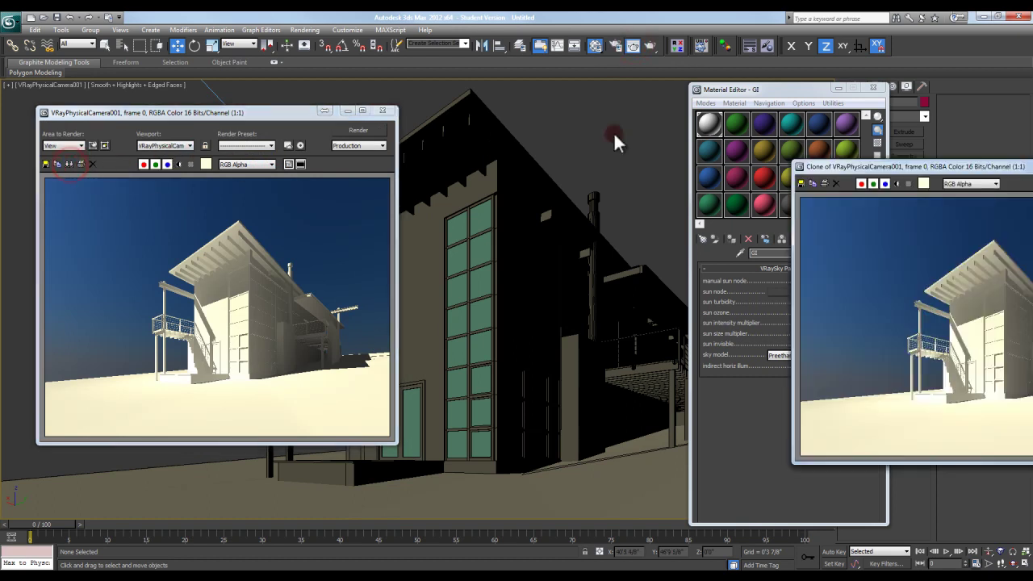
drag(910, 167, 408, 153)
click(355, 130)
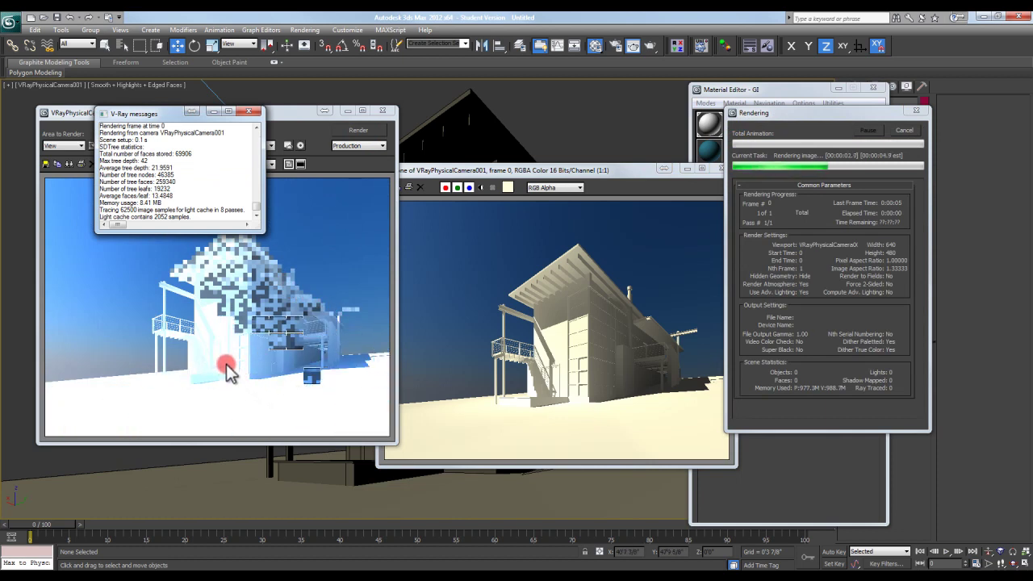
click(279, 379)
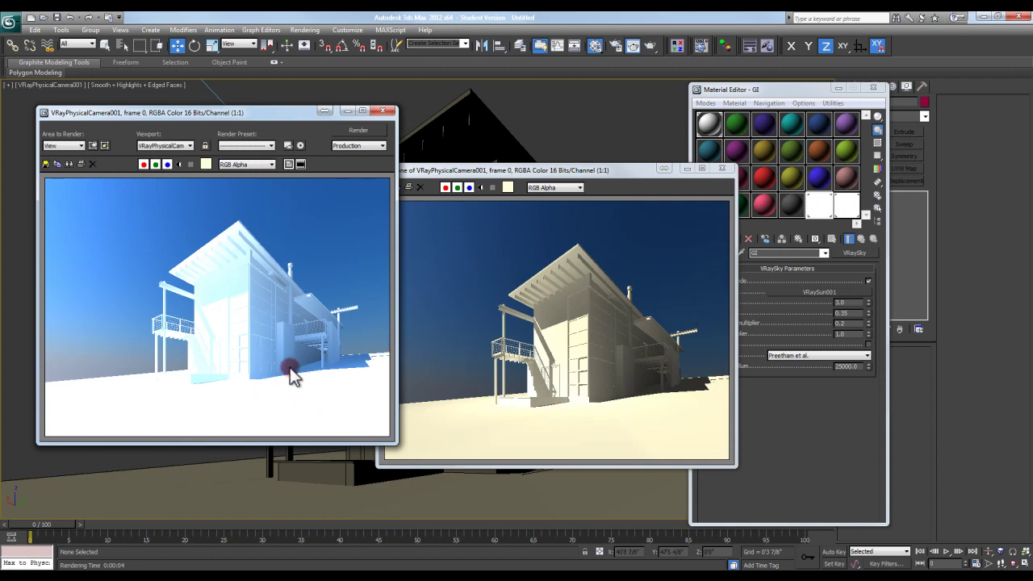
Set the GI sky map's sun intensity multiplier to 0.1 and re-render.
click(818, 203)
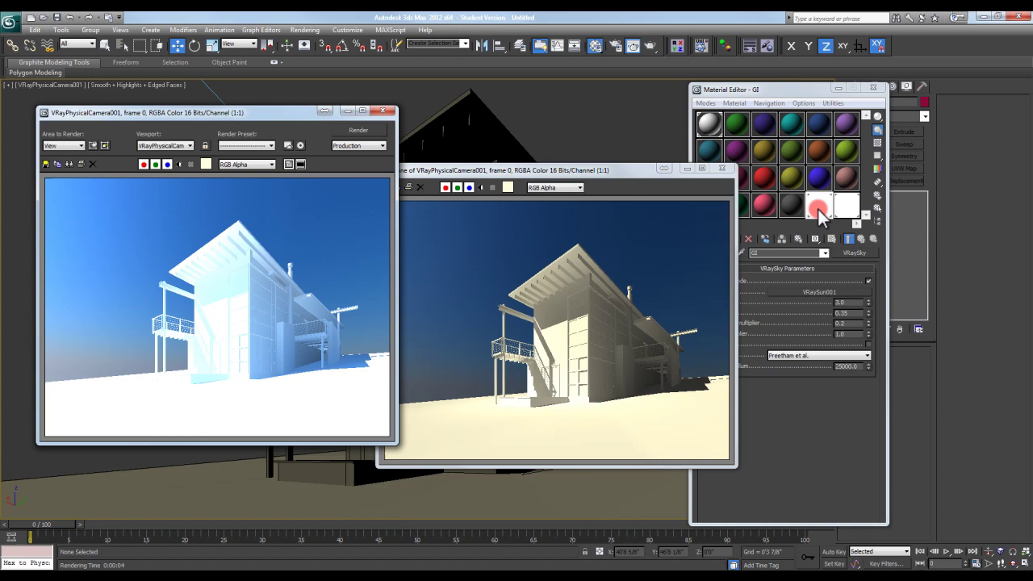
click(858, 323)
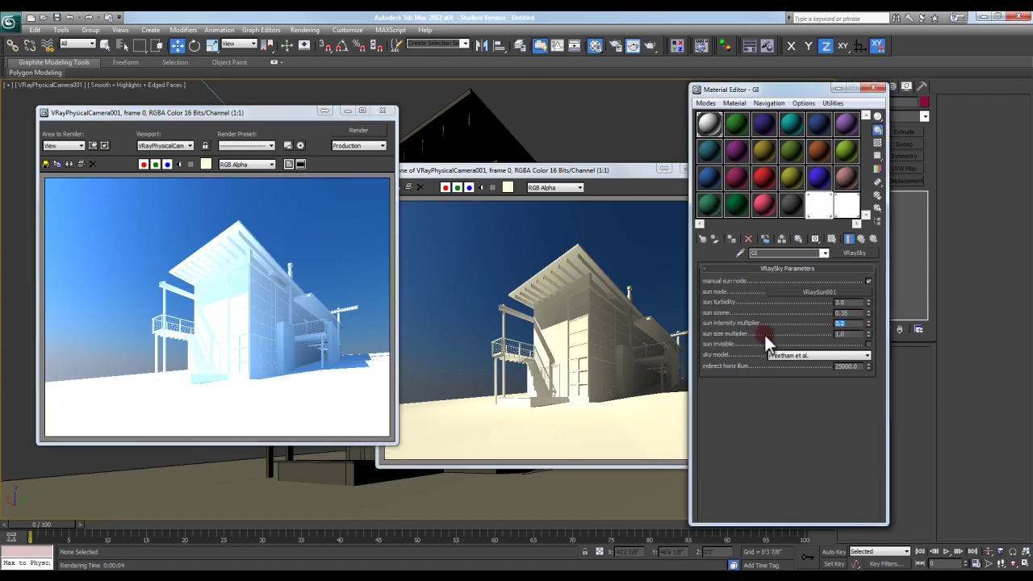
text(0.1)
key(Return)
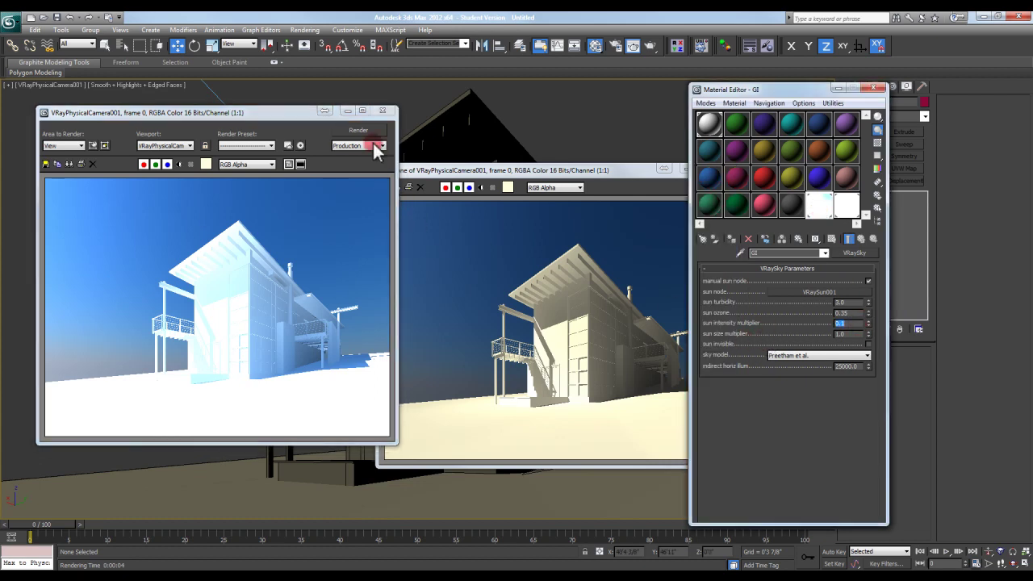
click(357, 130)
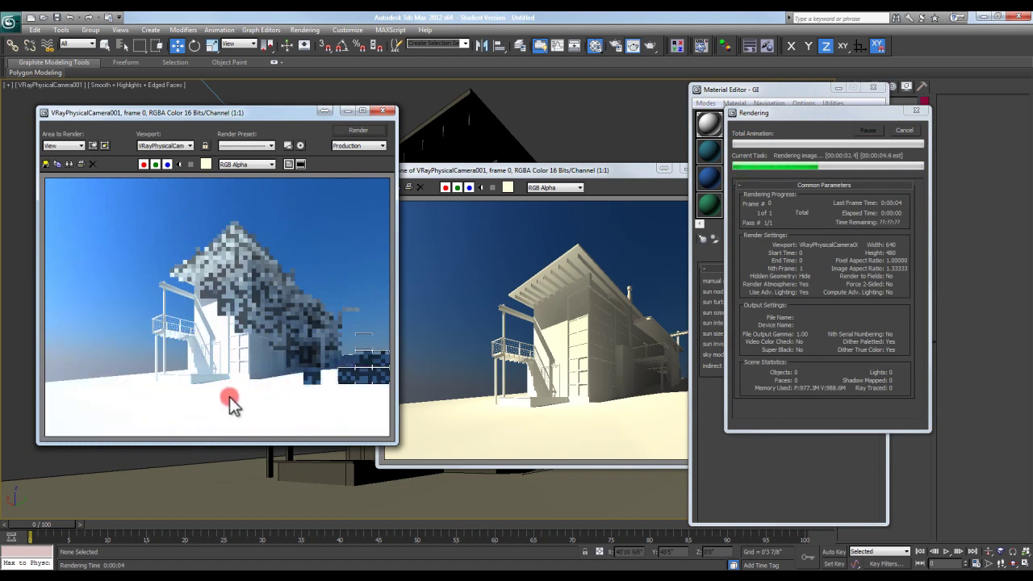
Inspect pixel colour values of the ground and house in the render.
right_click(232, 397)
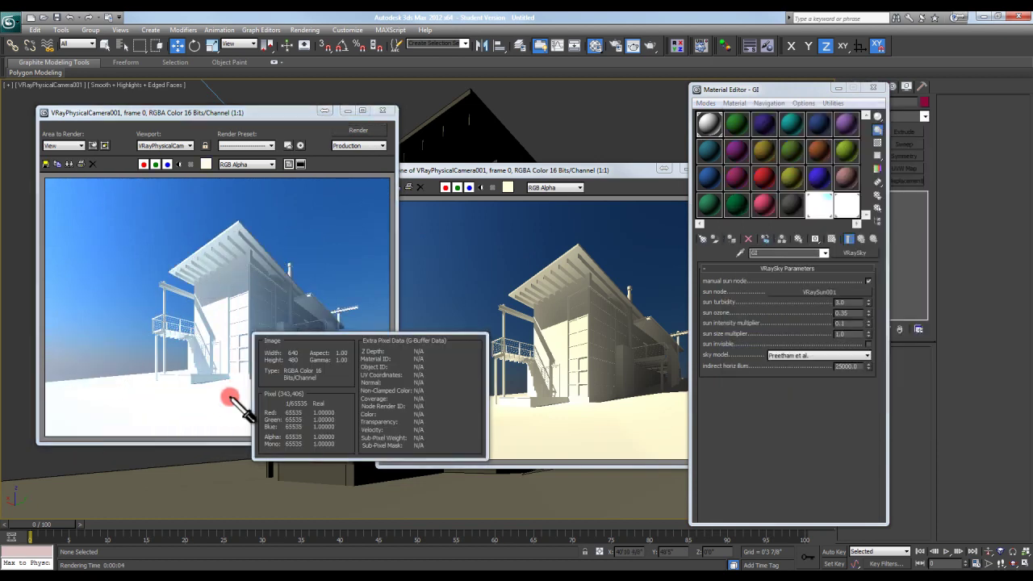
right_click(208, 251)
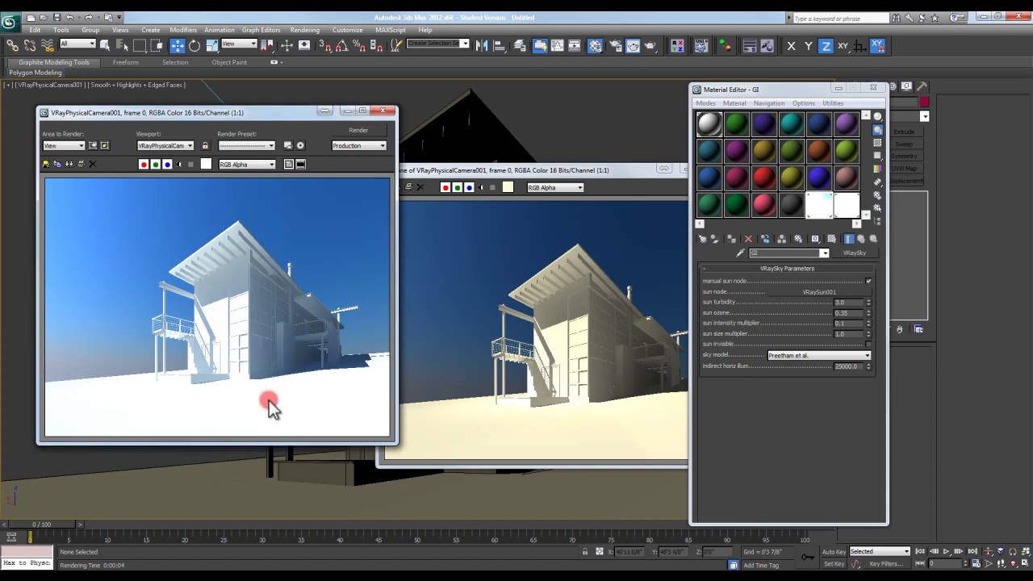
right_drag(268, 405, 267, 392)
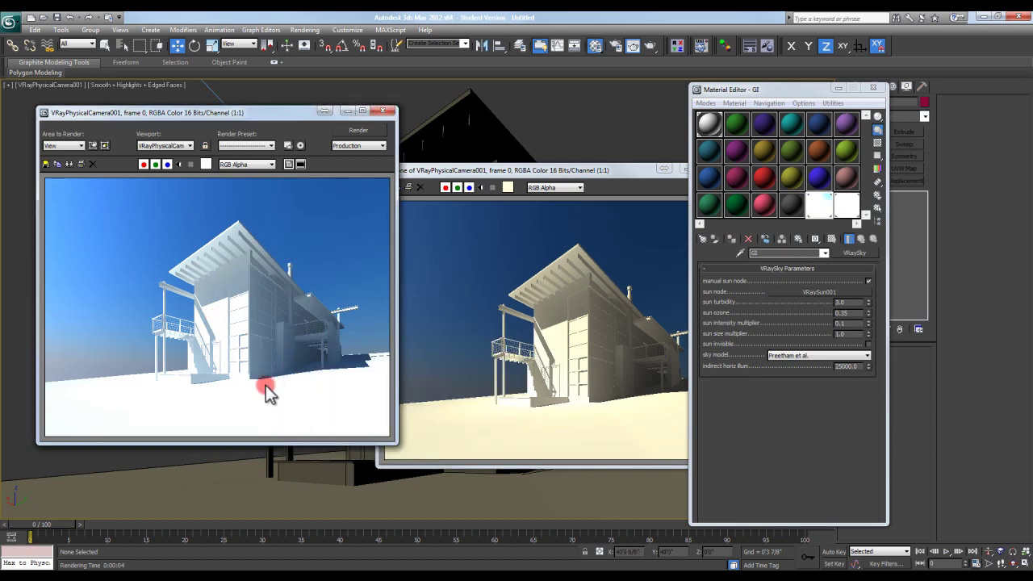
right_click(218, 289)
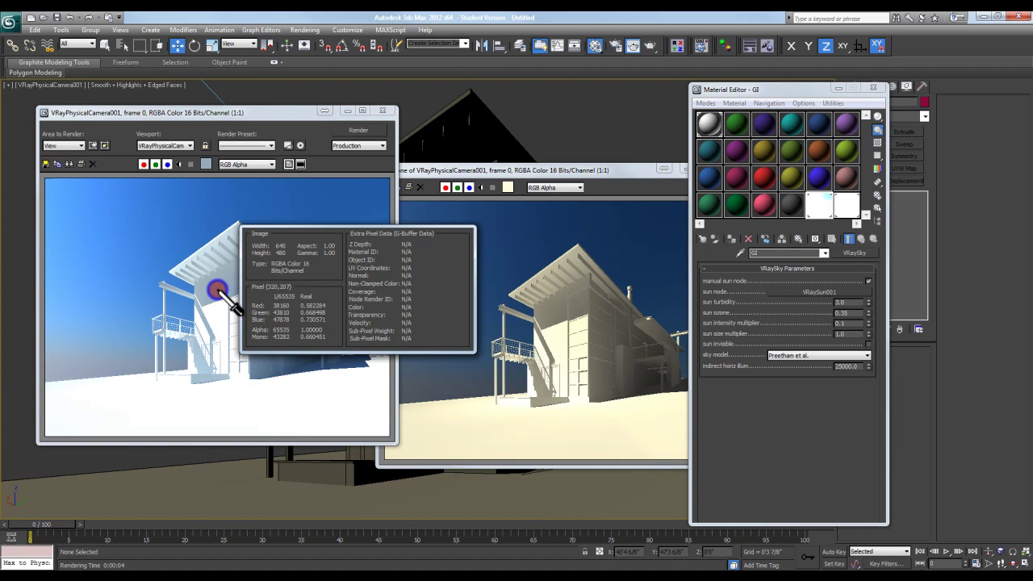
Re-render the camera view and re-enter 0.1 as the GI sun intensity multiplier.
click(851, 323)
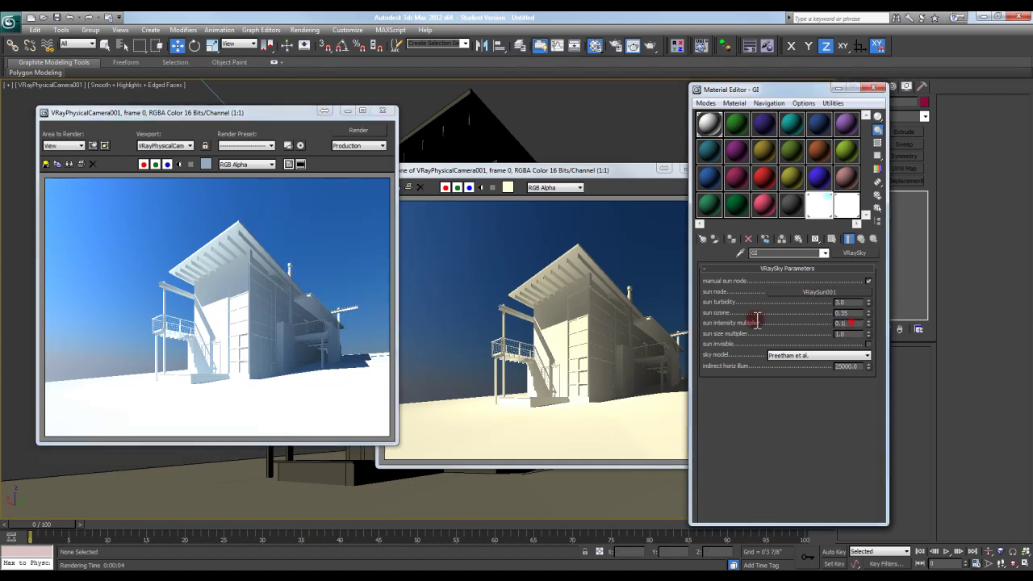
click(852, 367)
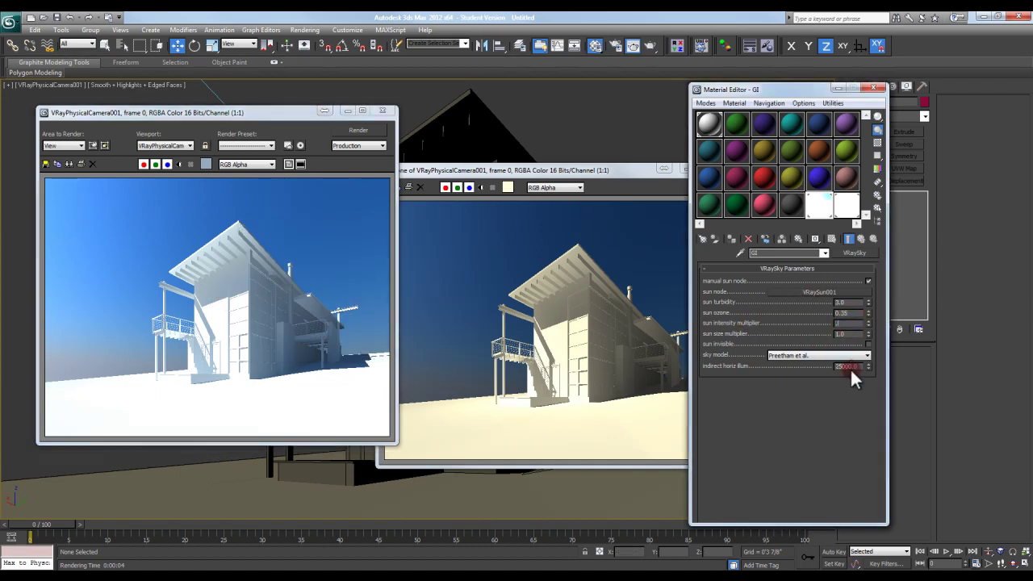
text(0.02)
click(358, 130)
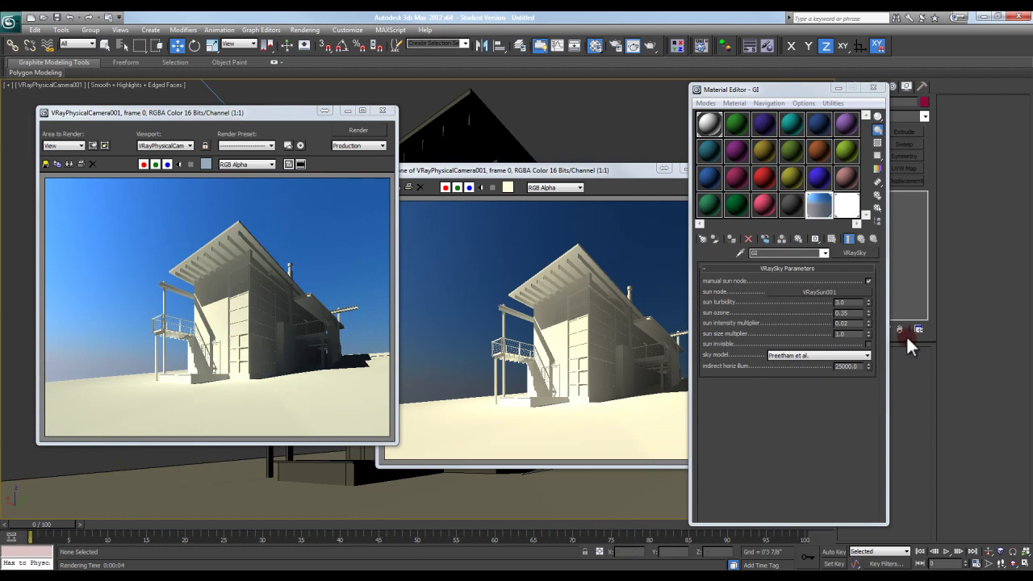
double_click(843, 323)
text(0.1)
key(Return)
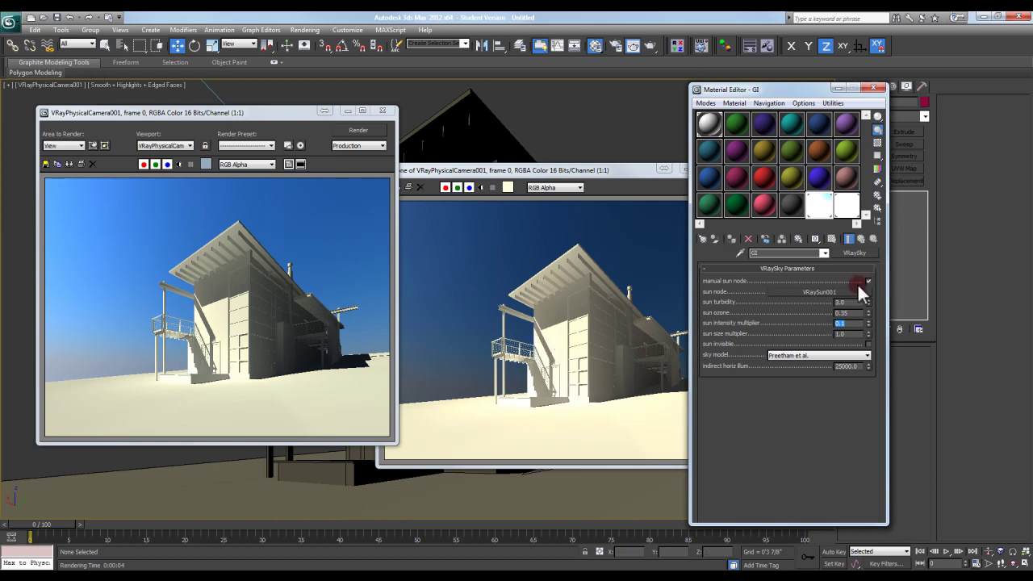
Set the SKY map's sun intensity multiplier to 0.1 and render the camera view.
click(847, 208)
double_click(847, 322)
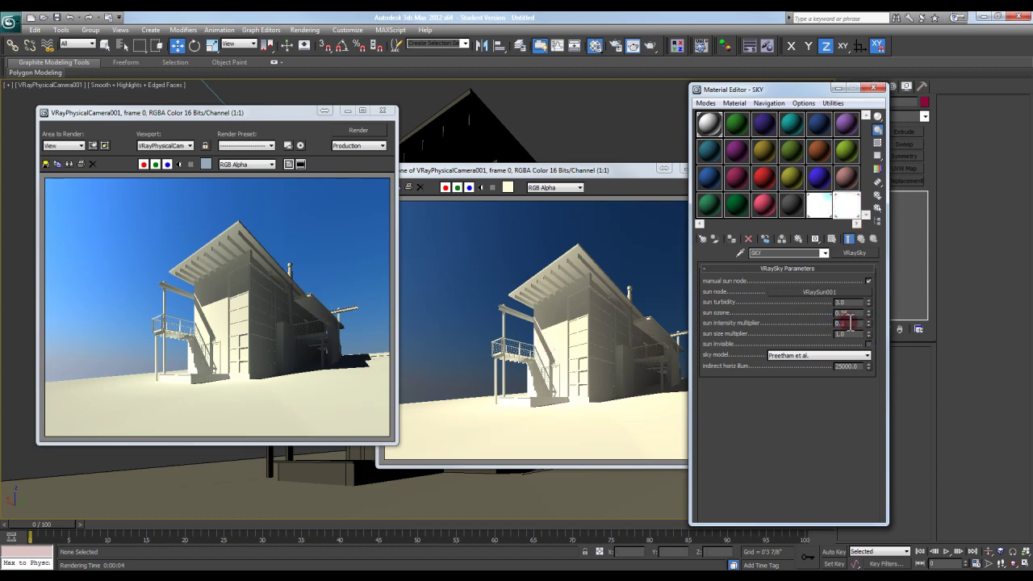
double_click(853, 324)
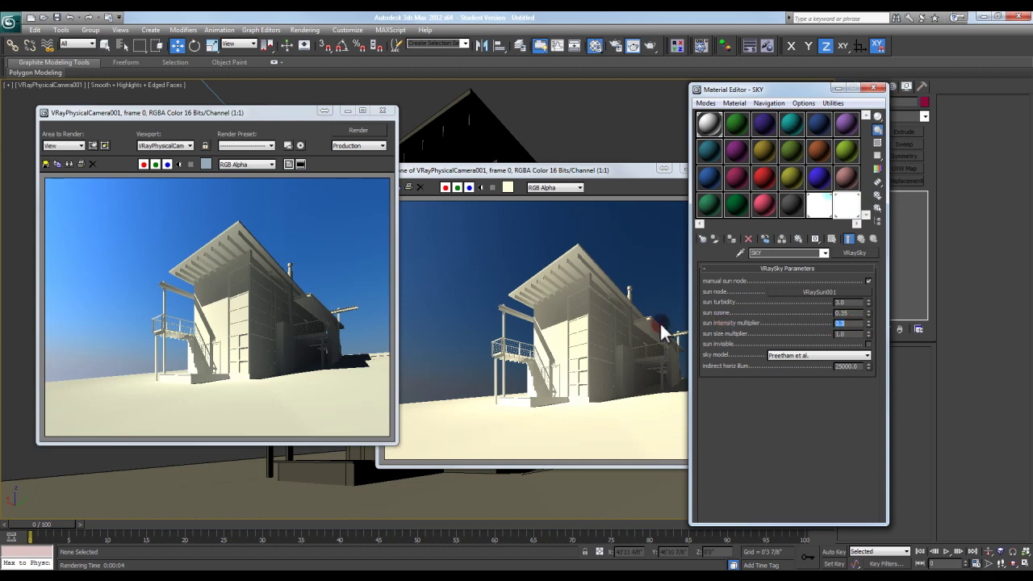
click(294, 400)
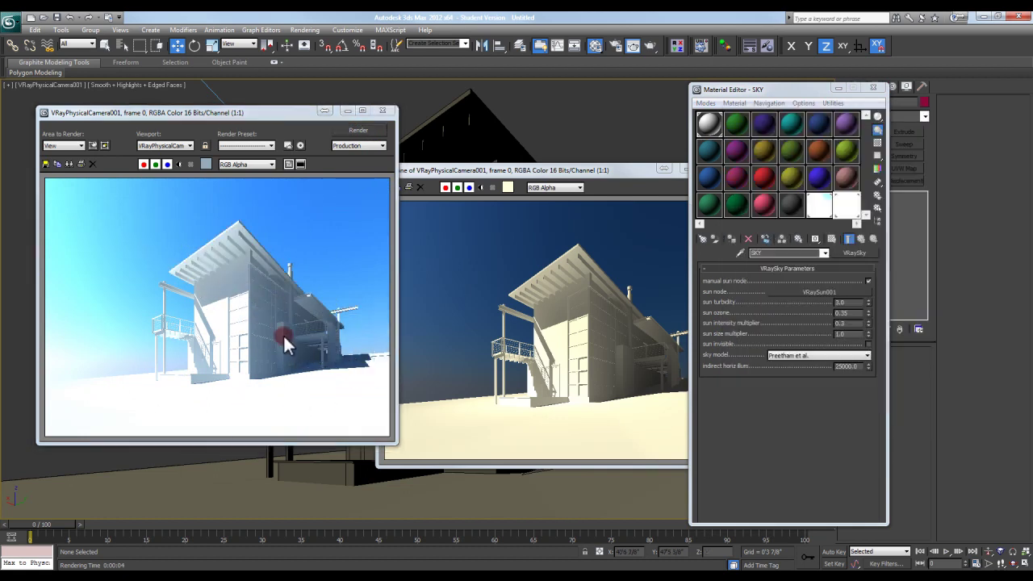
click(859, 320)
click(716, 317)
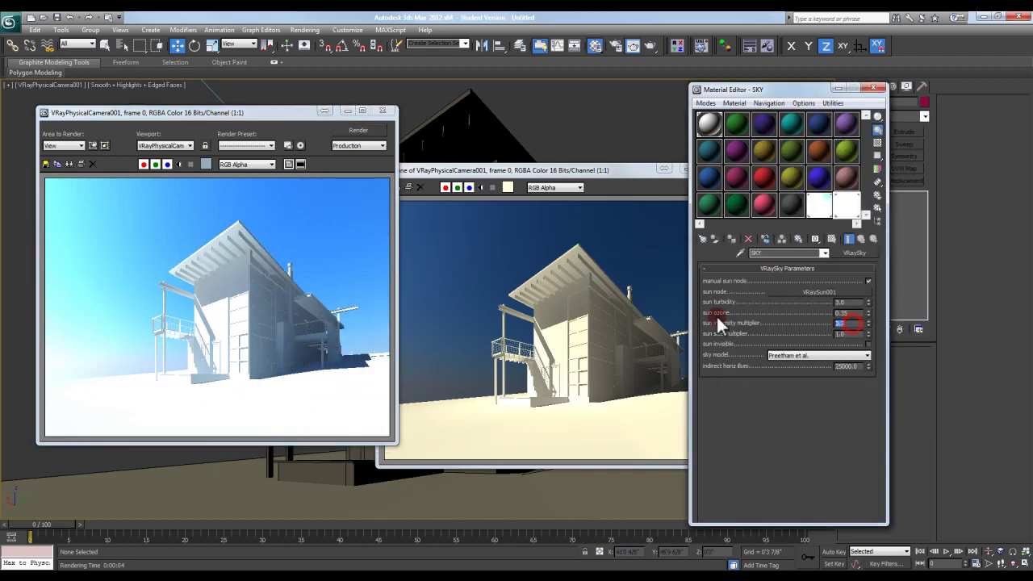
text(0.1)
key(Return)
click(361, 130)
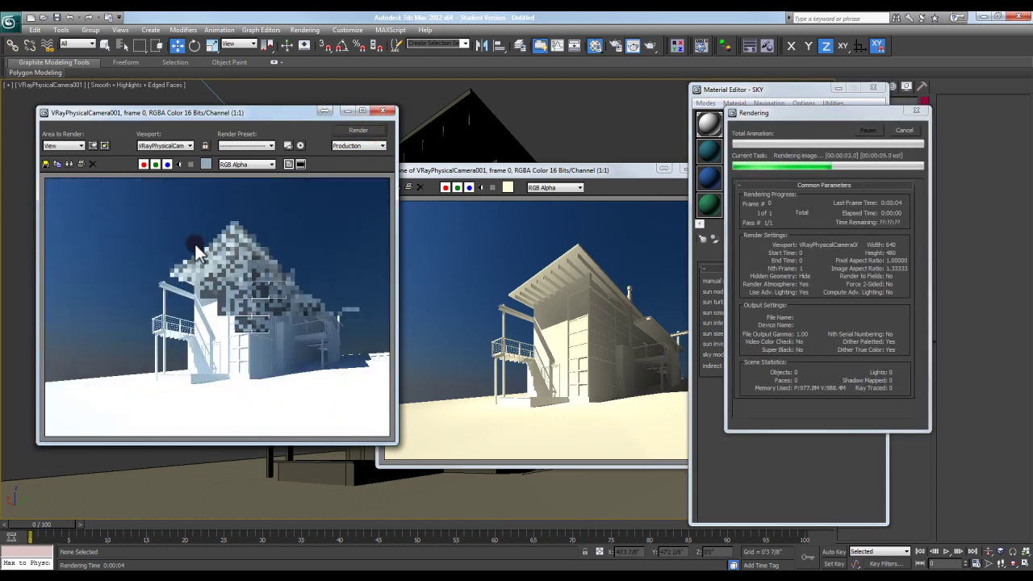
Change the sun intensity multiplier to 0.2 and render again, starting with the roof area.
click(919, 316)
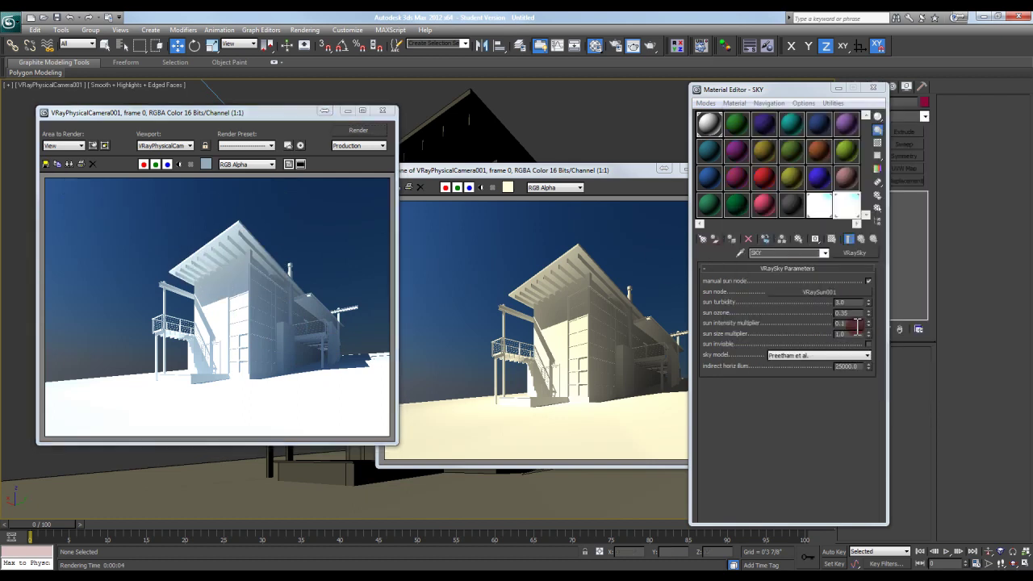
click(731, 322)
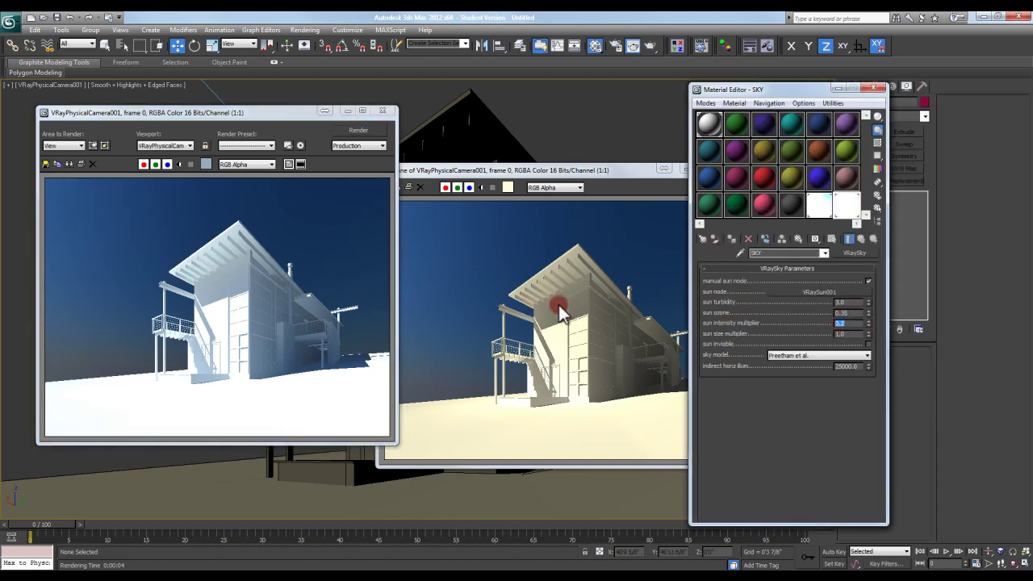
click(359, 130)
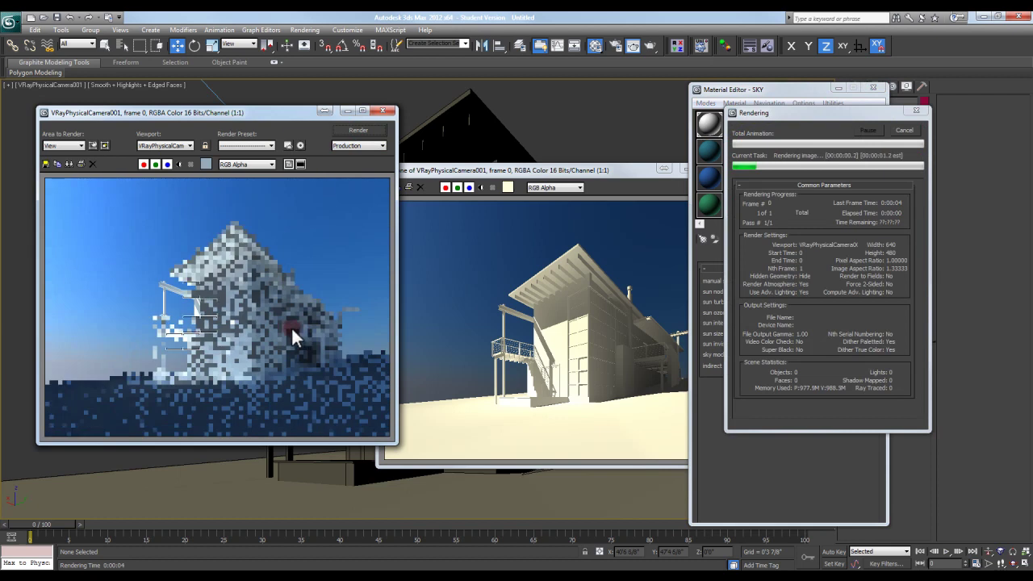
drag(310, 337, 240, 230)
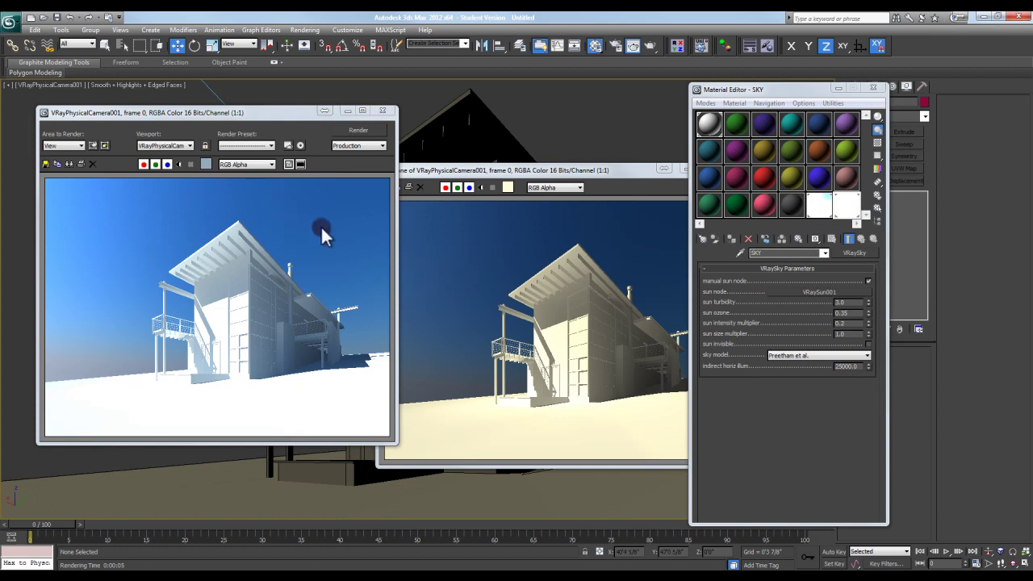
Close the frame buffers, render log and Material Editor.
click(384, 112)
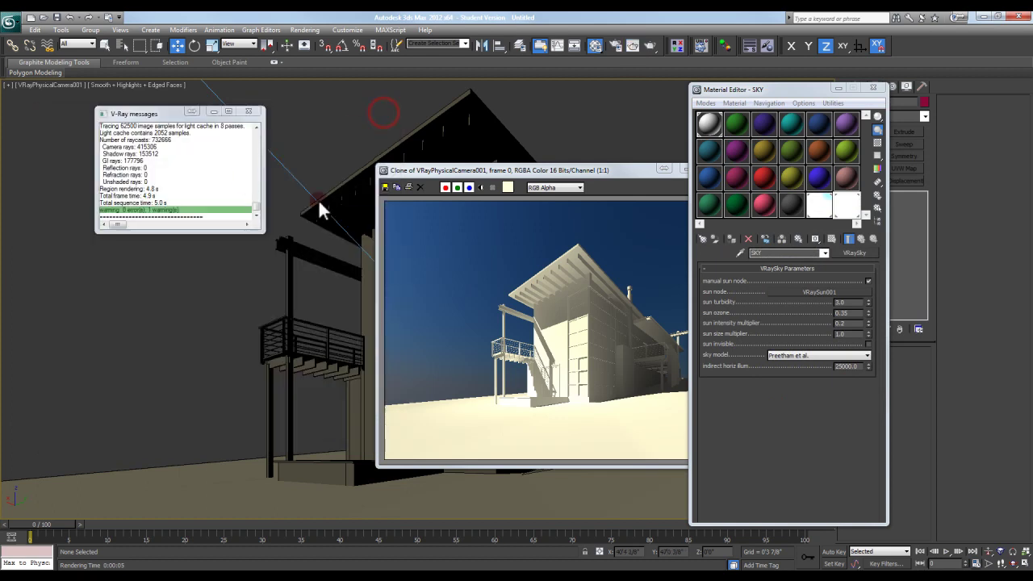
click(252, 114)
click(636, 167)
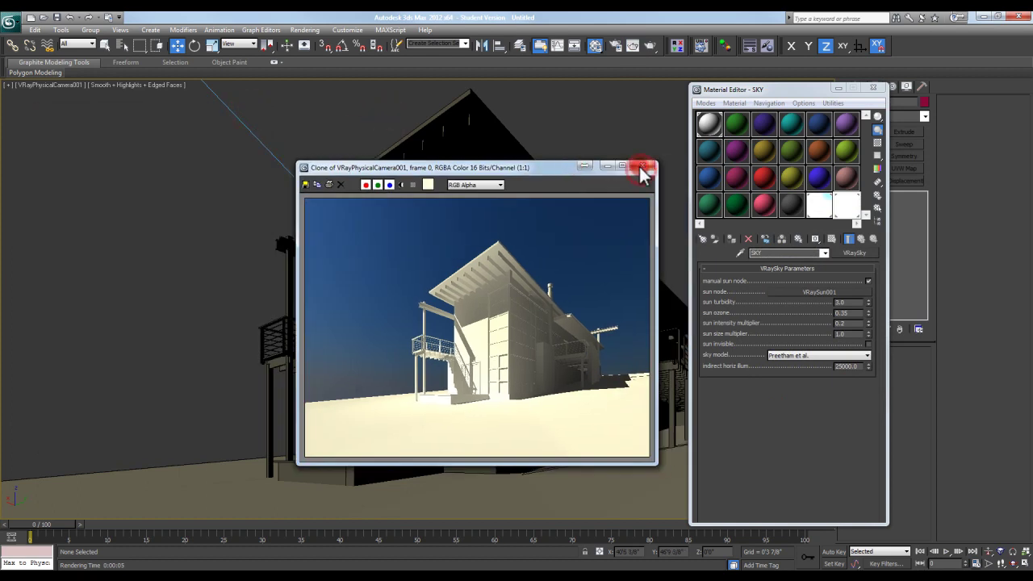
click(872, 87)
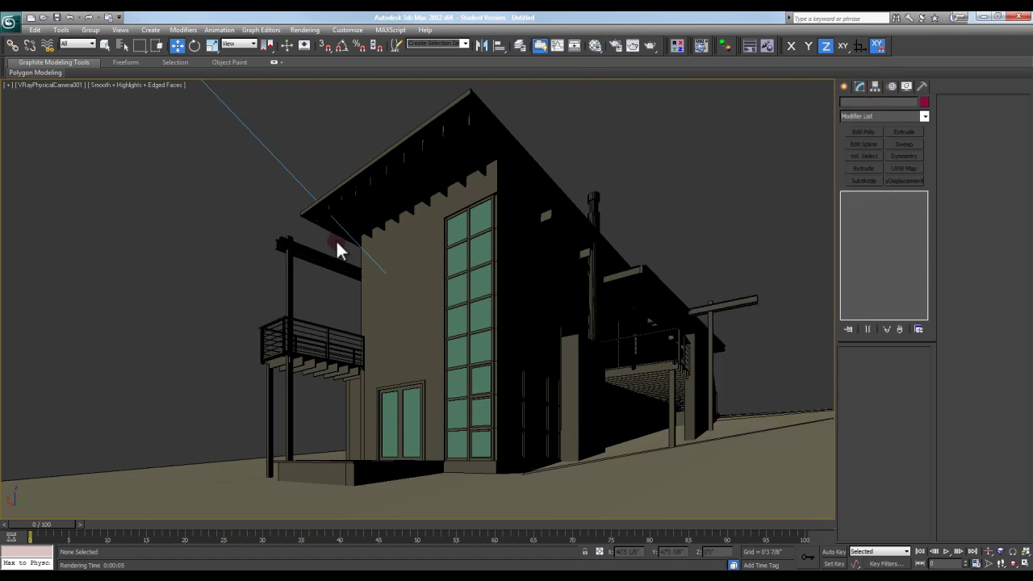
Drag VRaySun001 down toward the horizon in Front view and render the camera view.
key(f)
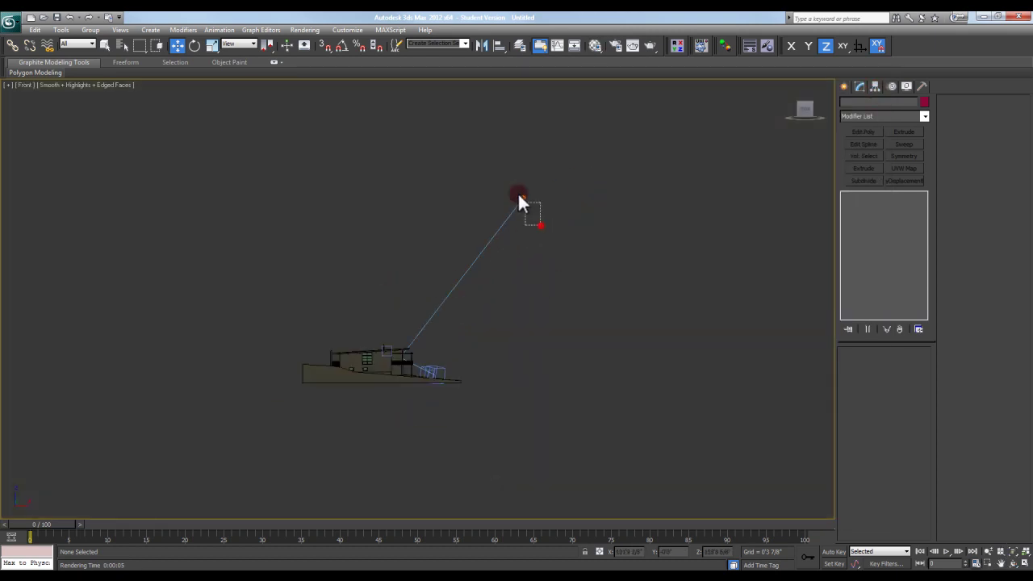
click(517, 200)
mouse_move(523, 198)
mouse_down()
mouse_move(517, 324)
mouse_move(521, 229)
mouse_move(523, 319)
mouse_up()
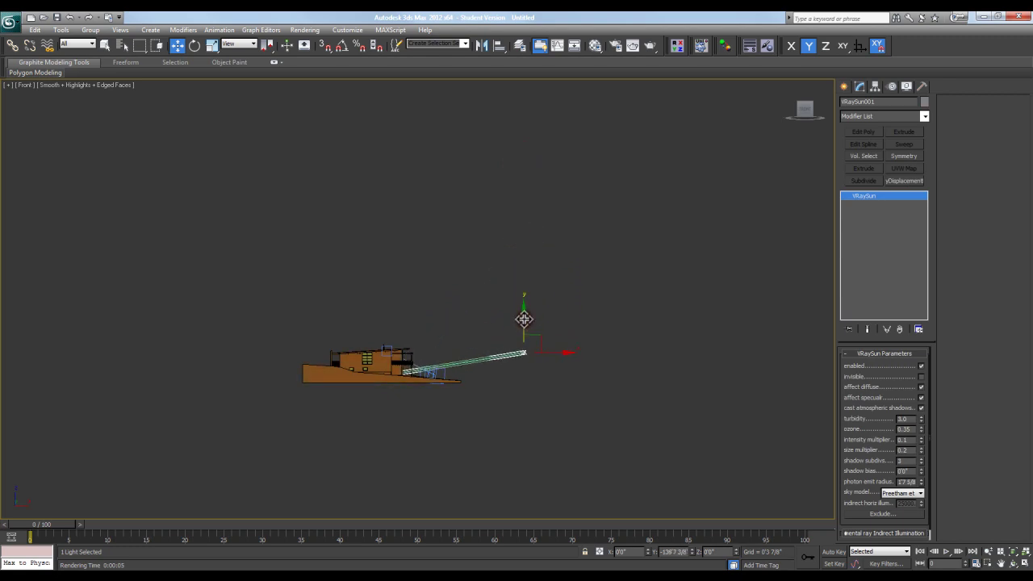
key(c)
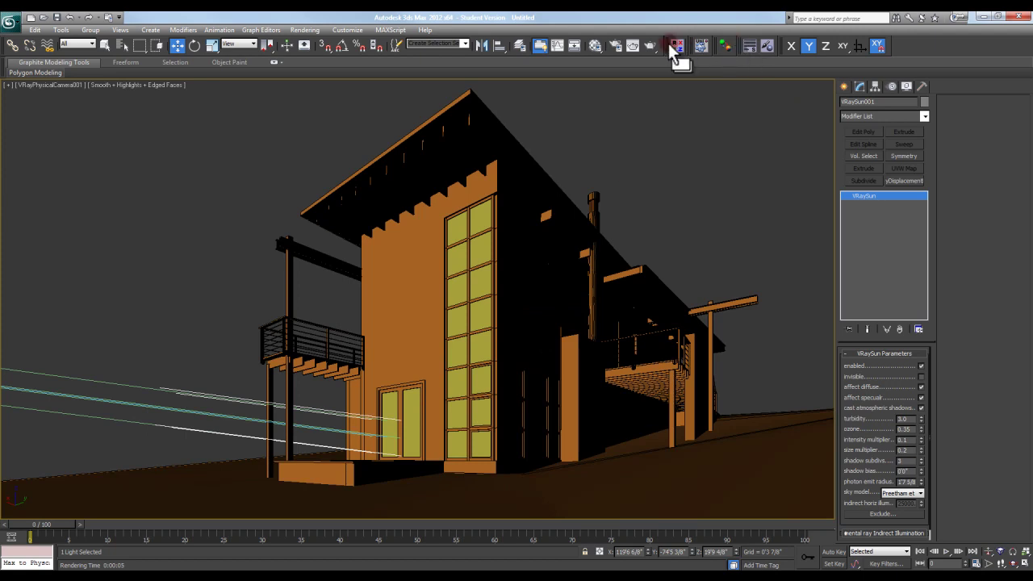
click(650, 44)
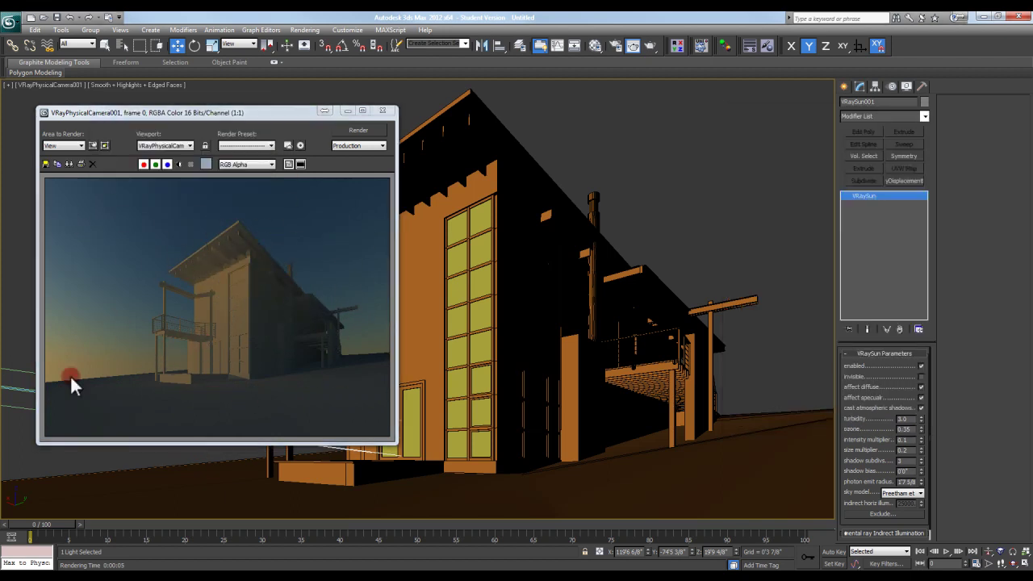
Move the VRaySun left along X in Top view and render the camera view.
click(383, 110)
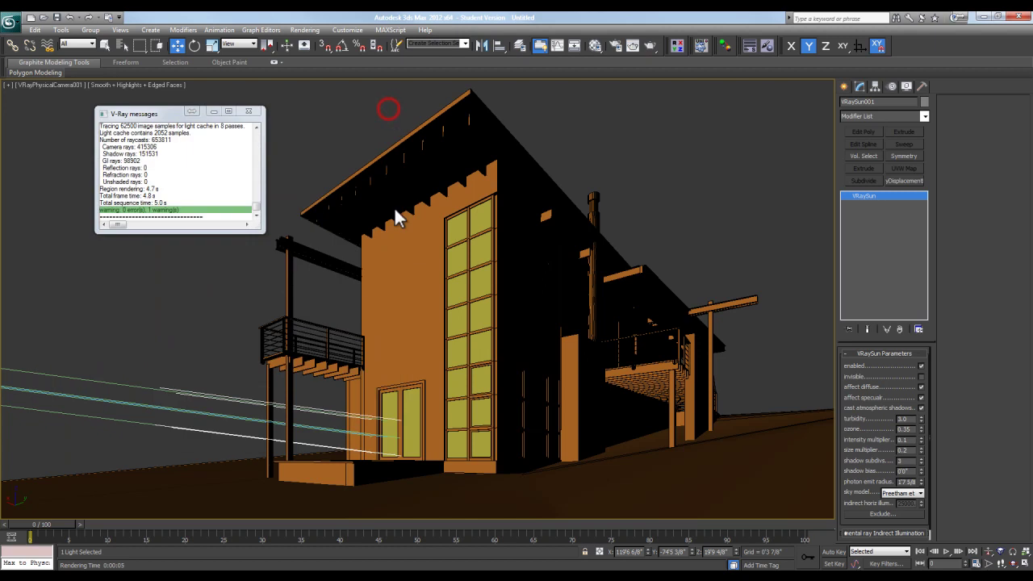
key(t)
scroll(388, 275, down, 3)
scroll(366, 272, down, 2)
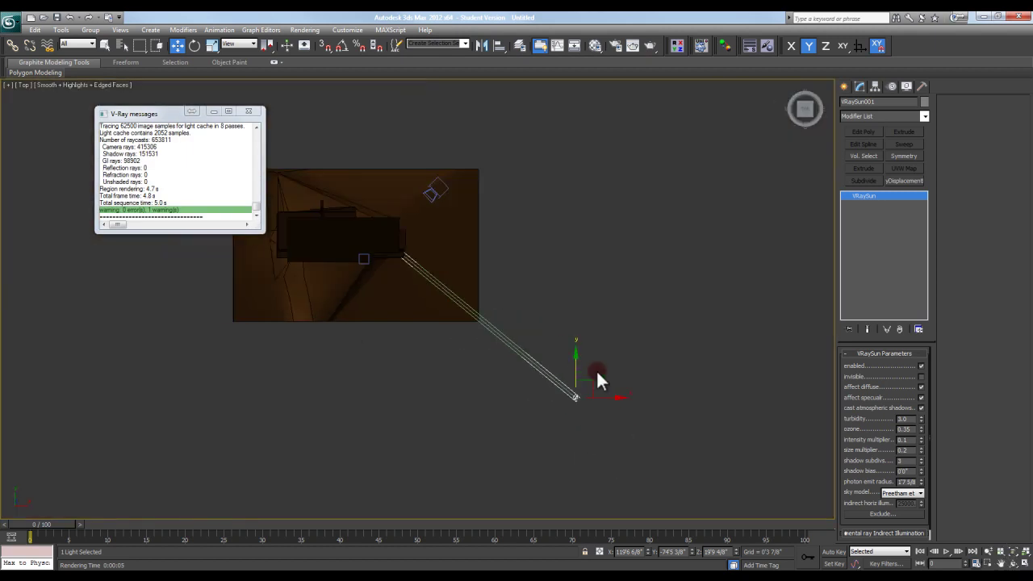
drag(615, 398, 400, 403)
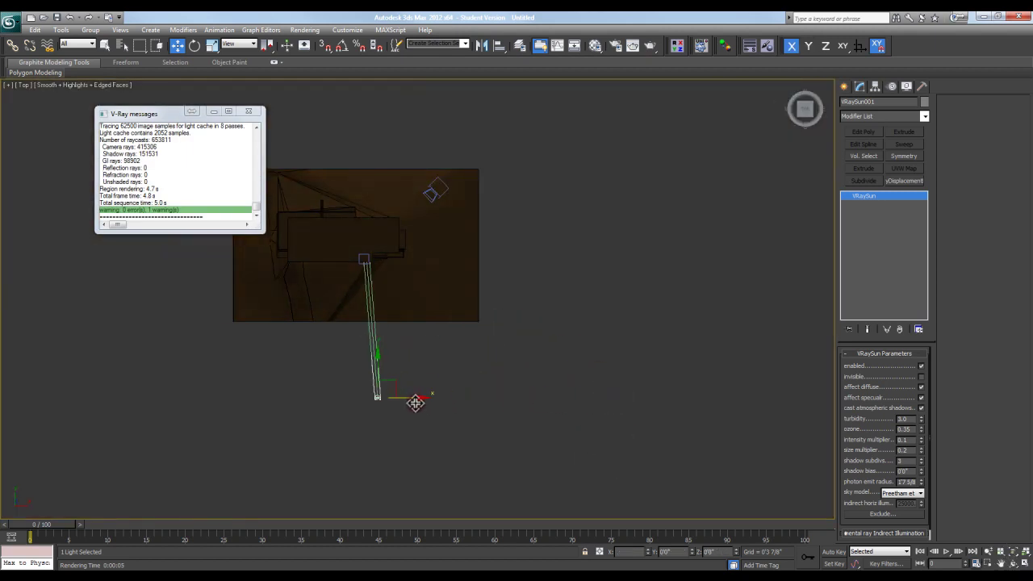
key(c)
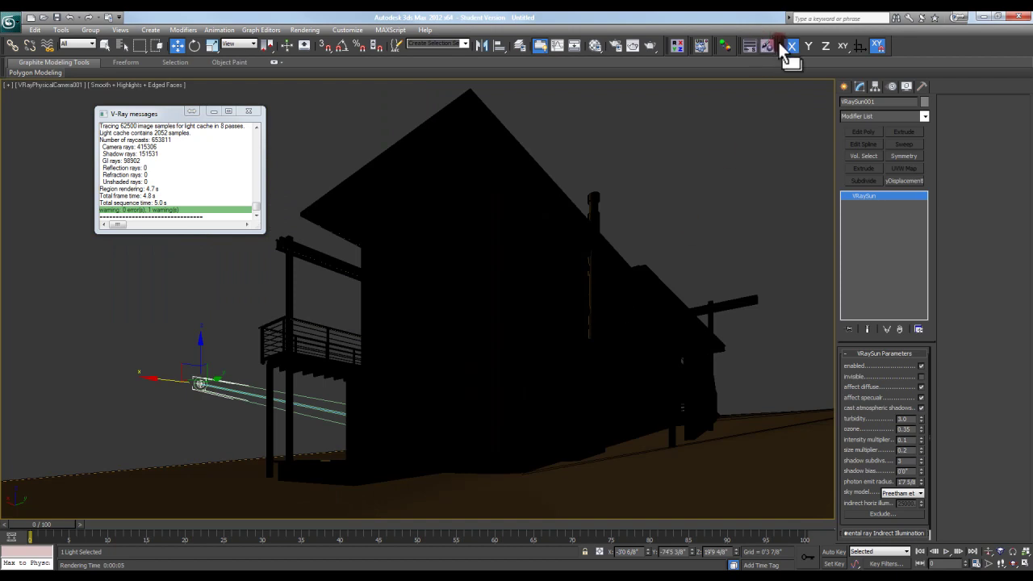
click(651, 44)
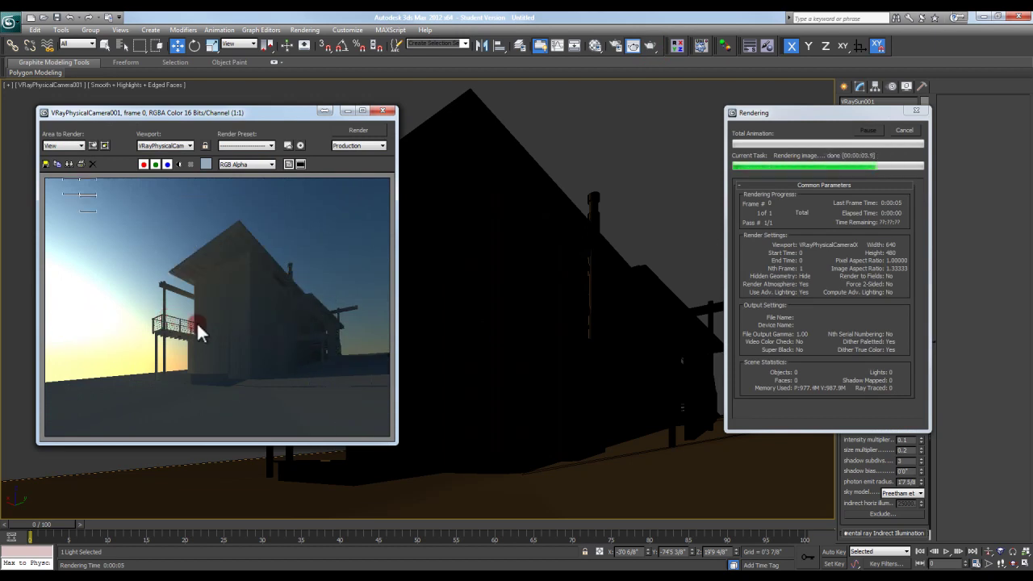
Move the sun to the upper right of the house, raise it vertically, and render.
click(384, 112)
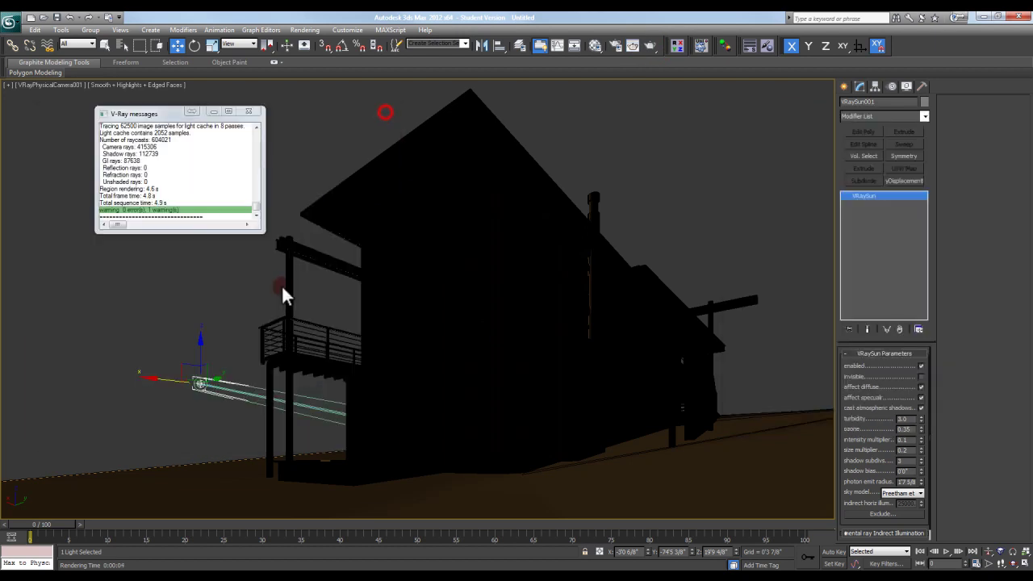
key(t)
scroll(281, 300, down, 5)
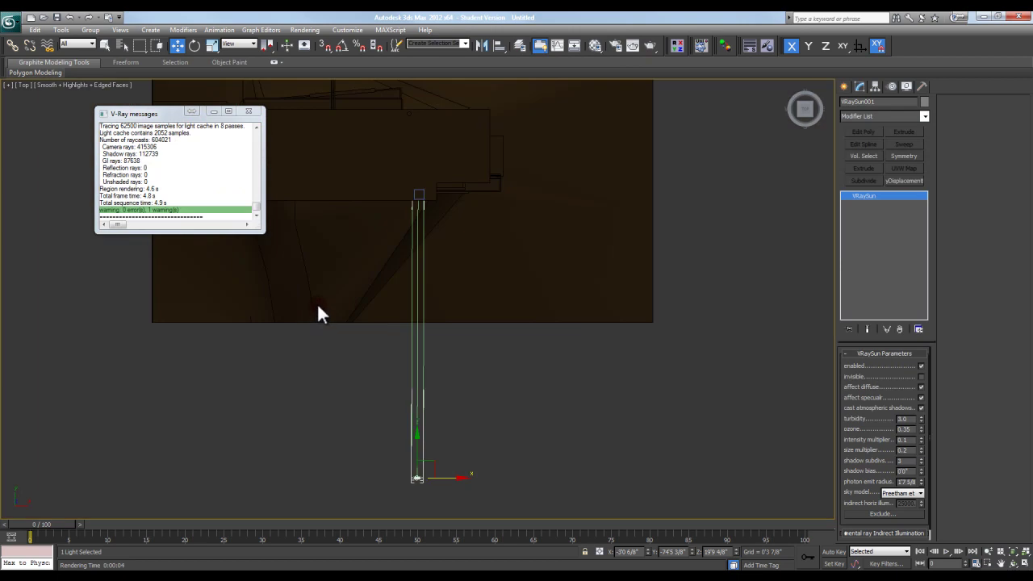
scroll(318, 311, down, 5)
drag(371, 334, 441, 144)
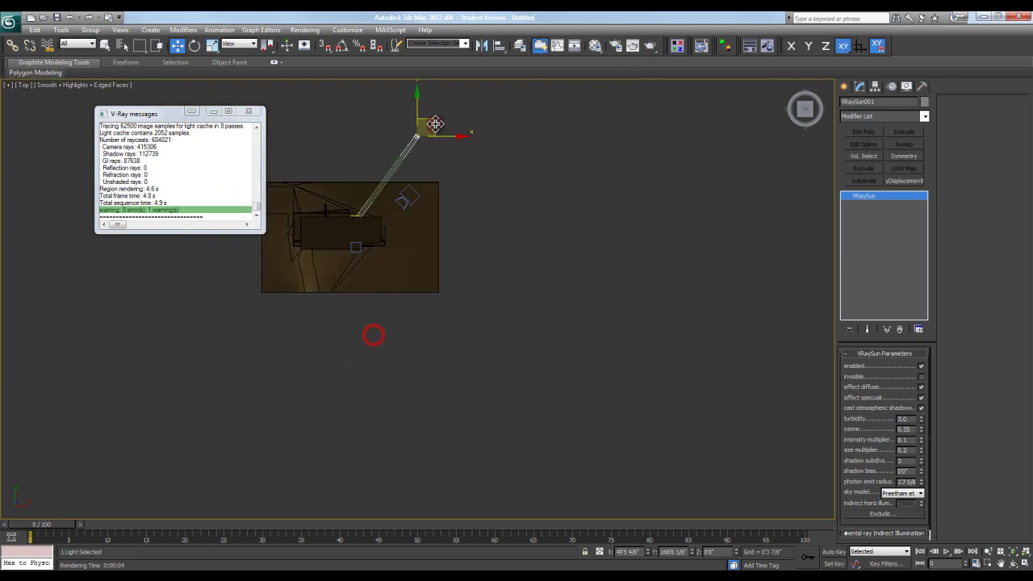
alt+middle_drag(442, 144, 393, 137)
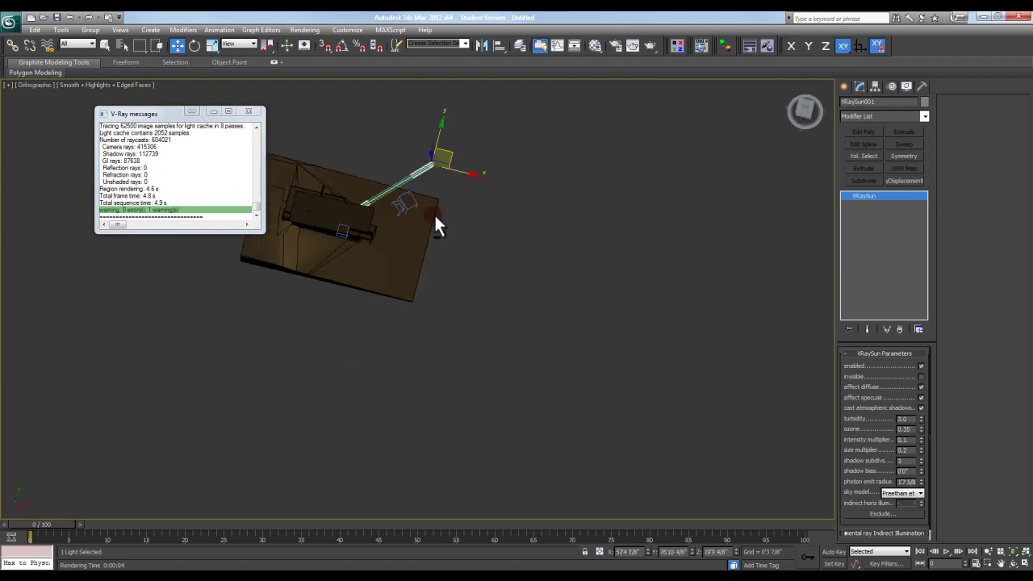
key(F7)
drag(435, 160, 425, 163)
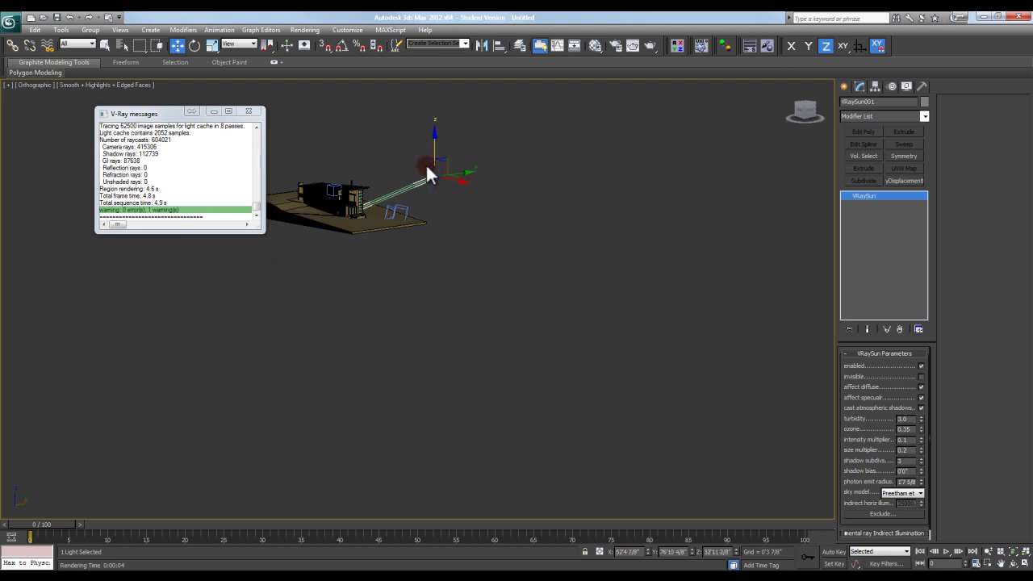
key(c)
click(648, 44)
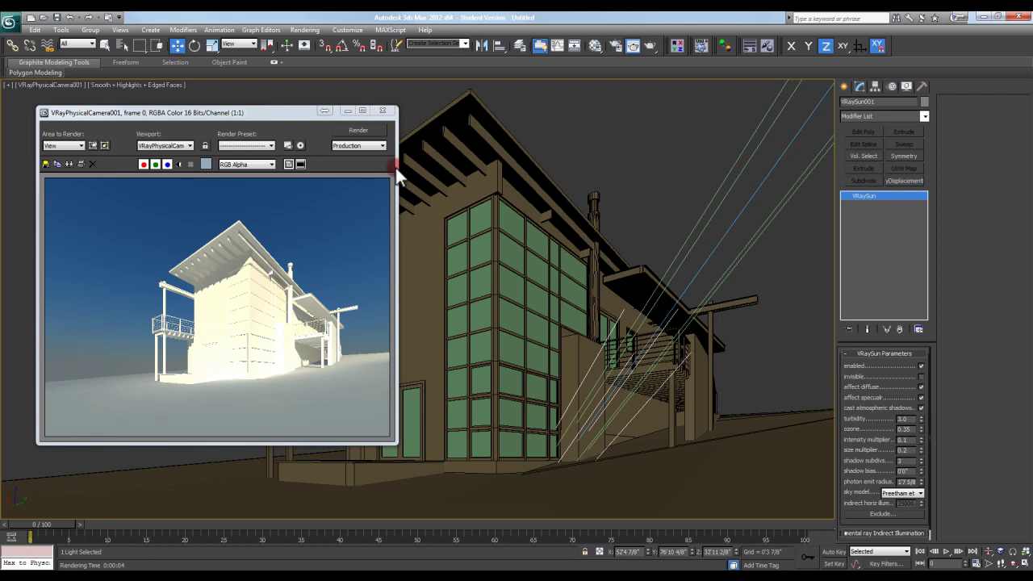
Turn off V-Ray's Override mtl global switch so real materials render.
click(388, 113)
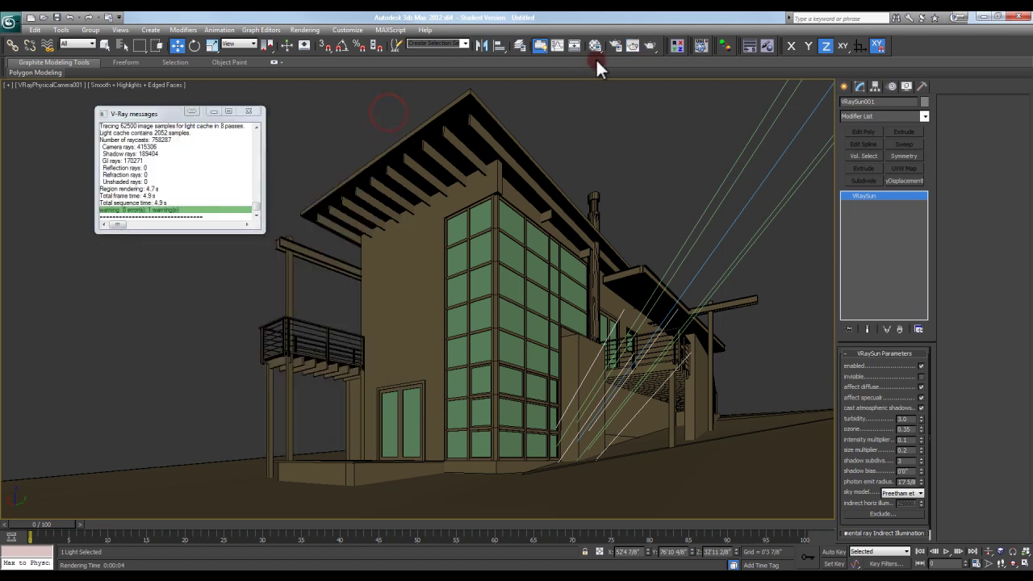
click(615, 45)
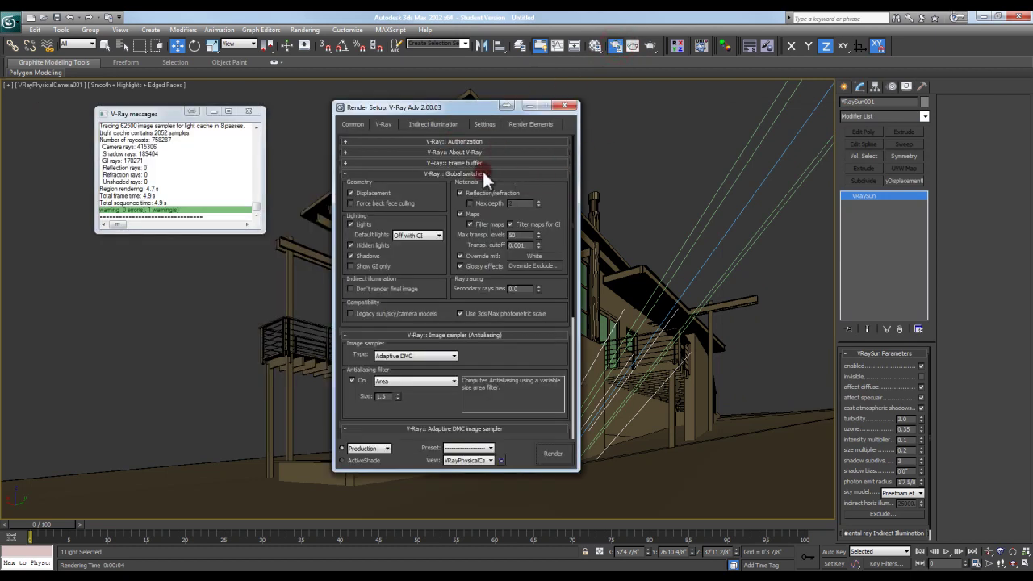
click(482, 256)
click(567, 105)
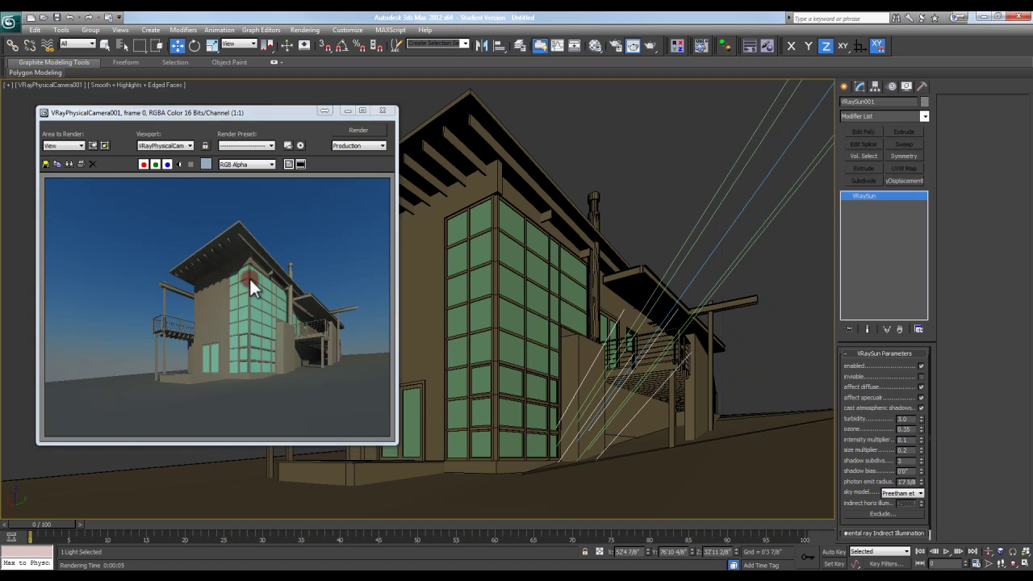
Reopen and close Render Setup, then start a new camera view render.
click(389, 110)
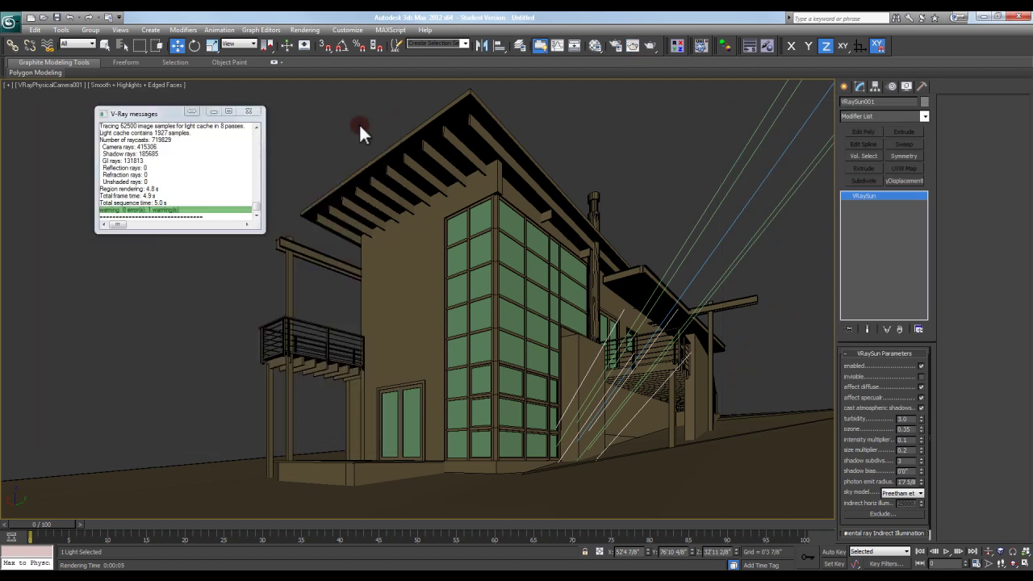
click(615, 45)
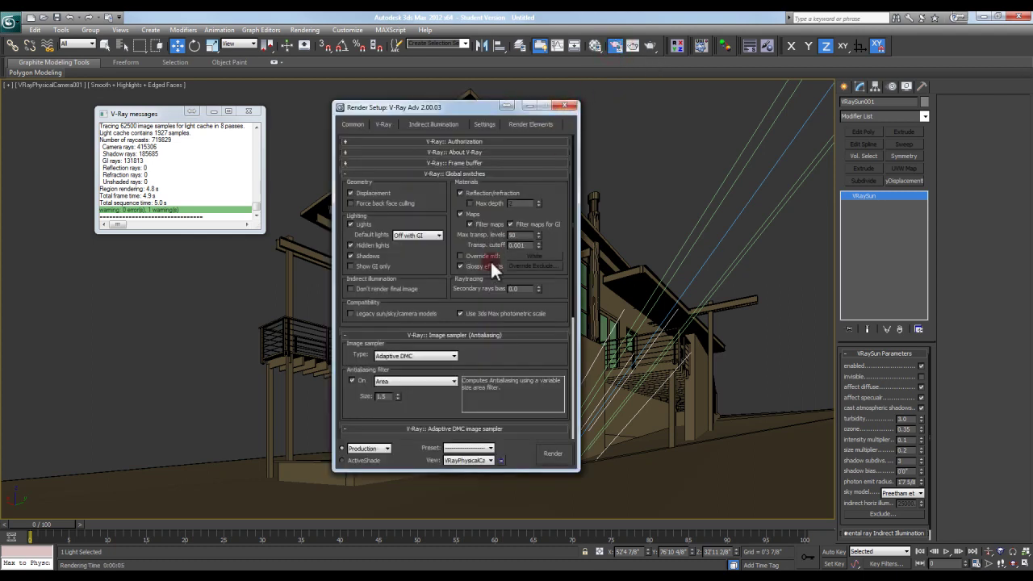
click(566, 107)
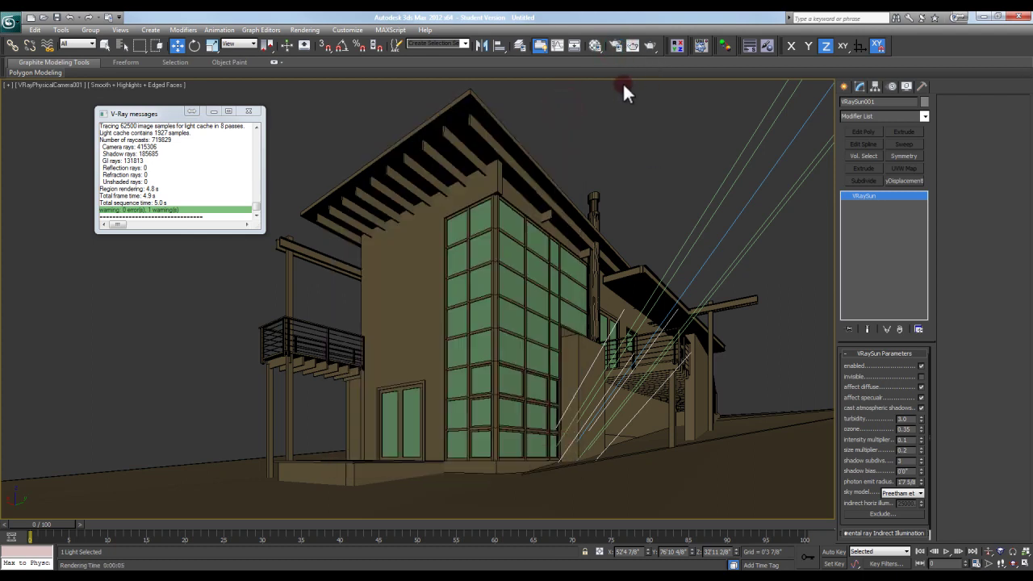
click(652, 46)
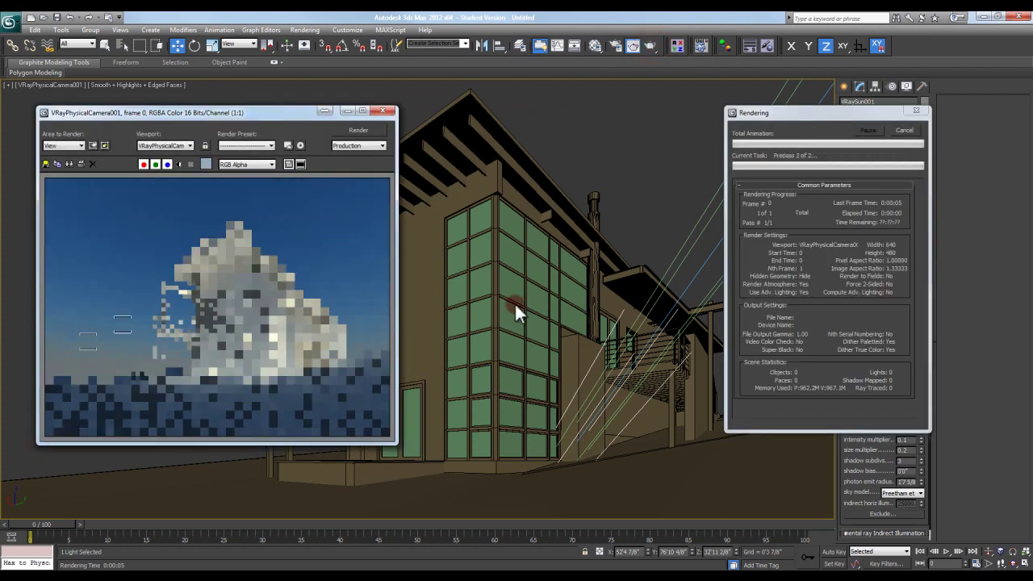
Lower the sun to a sunset angle in Front view and render the camera view.
drag(820, 110, 644, 111)
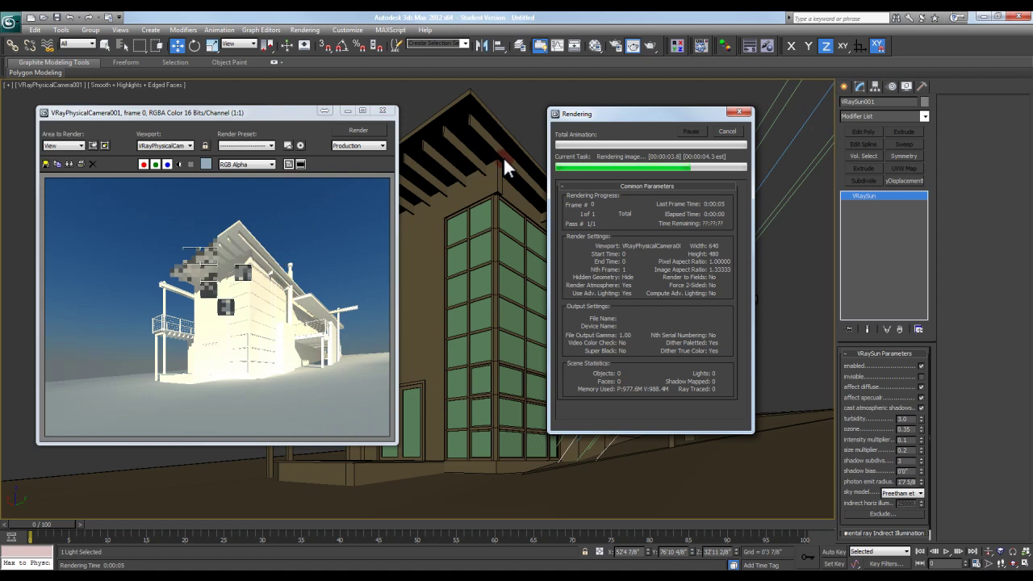
key(f)
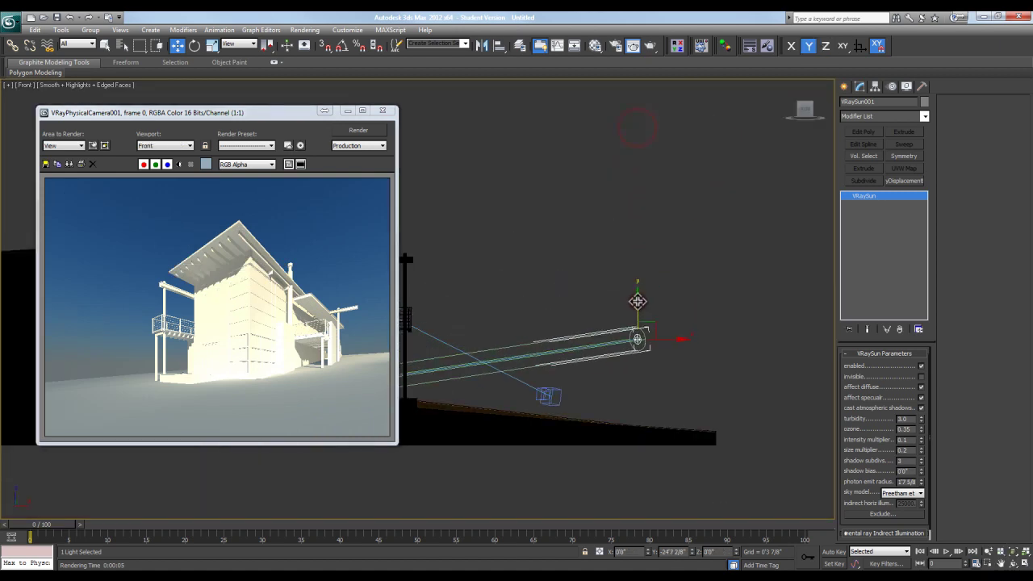
drag(636, 129, 636, 312)
key(c)
click(358, 130)
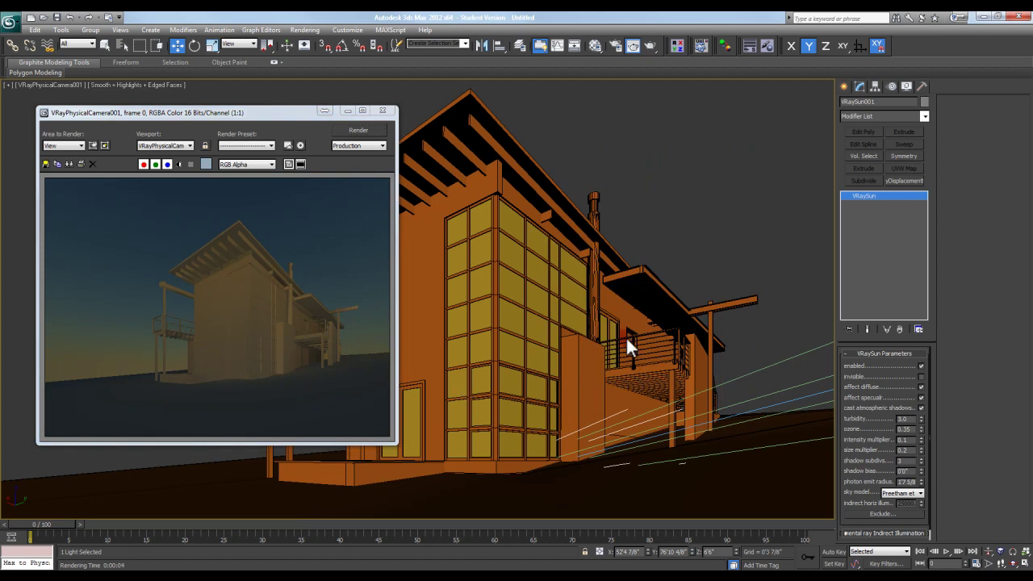
Raise the sun back up, set its intensity multiplier to 0.3, render and sample a house pixel.
key(f)
drag(743, 228, 743, 141)
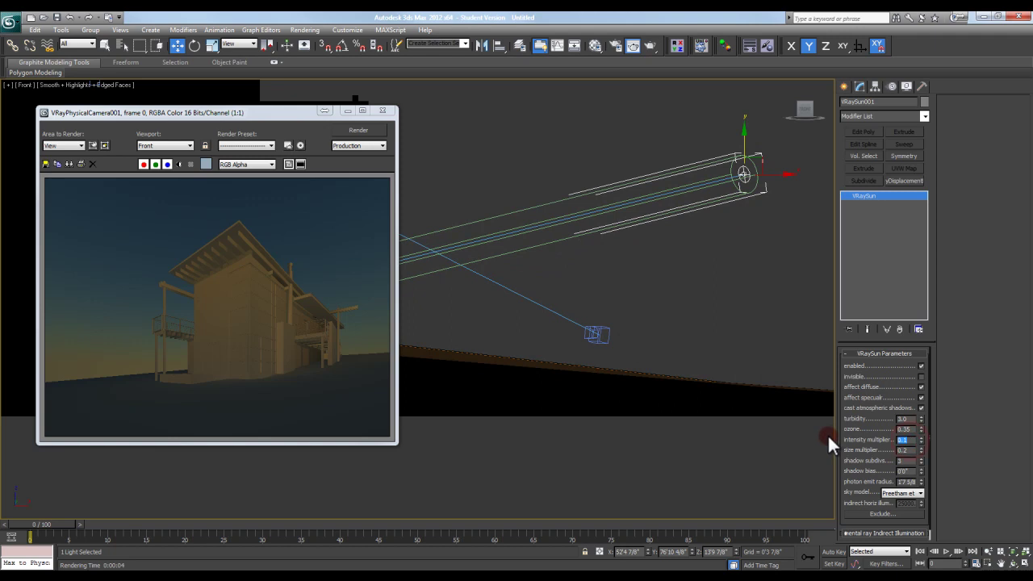
text(0.3)
key(Return)
key(c)
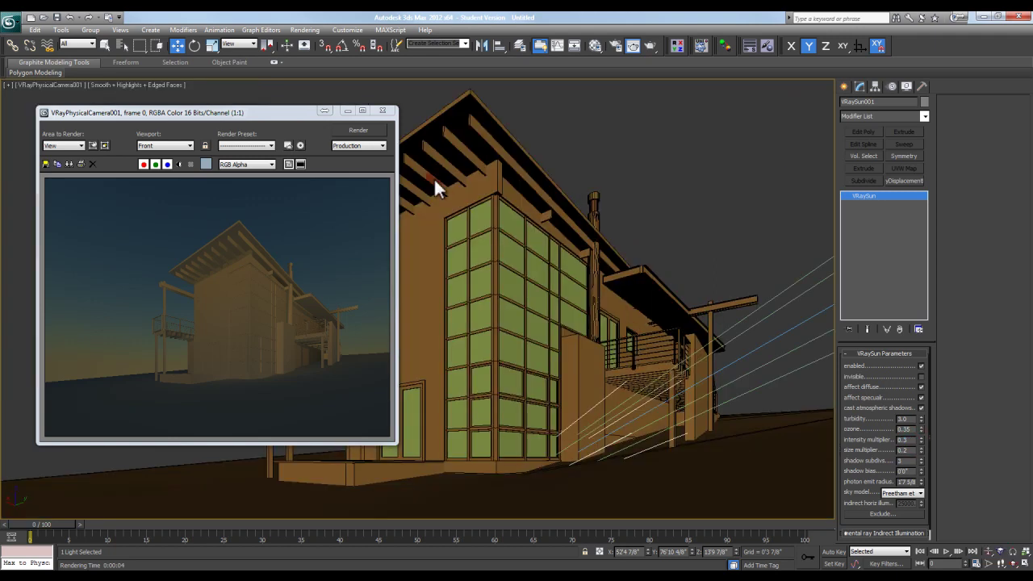
click(358, 130)
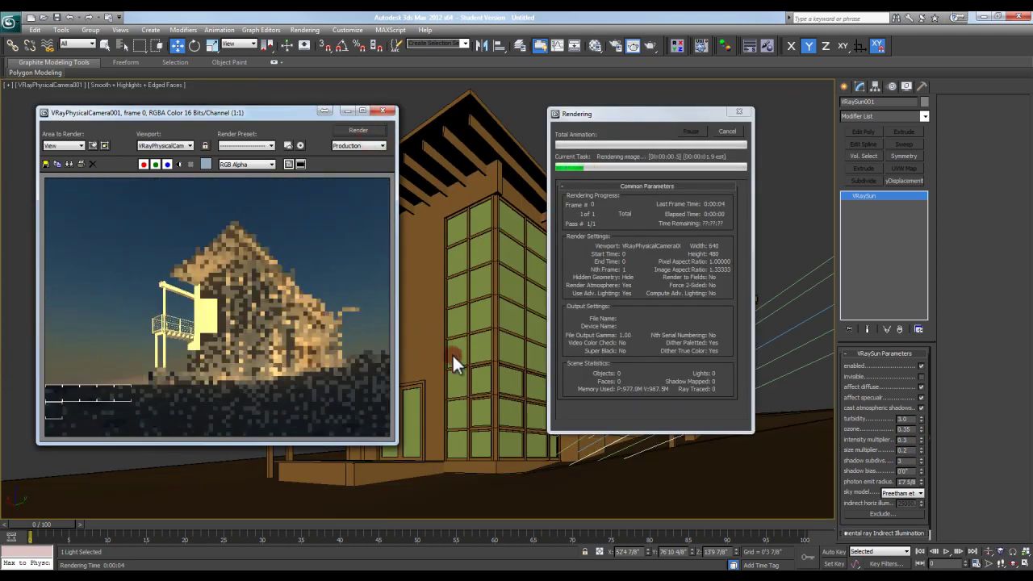
right_click(212, 307)
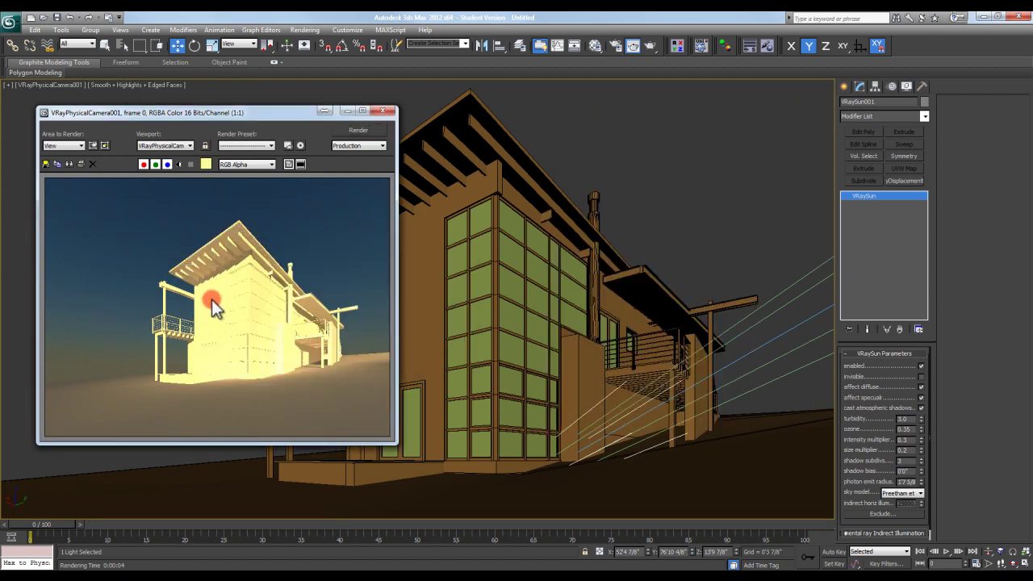
Select the VRayPhysicalCamera through the viewport label menu.
click(56, 84)
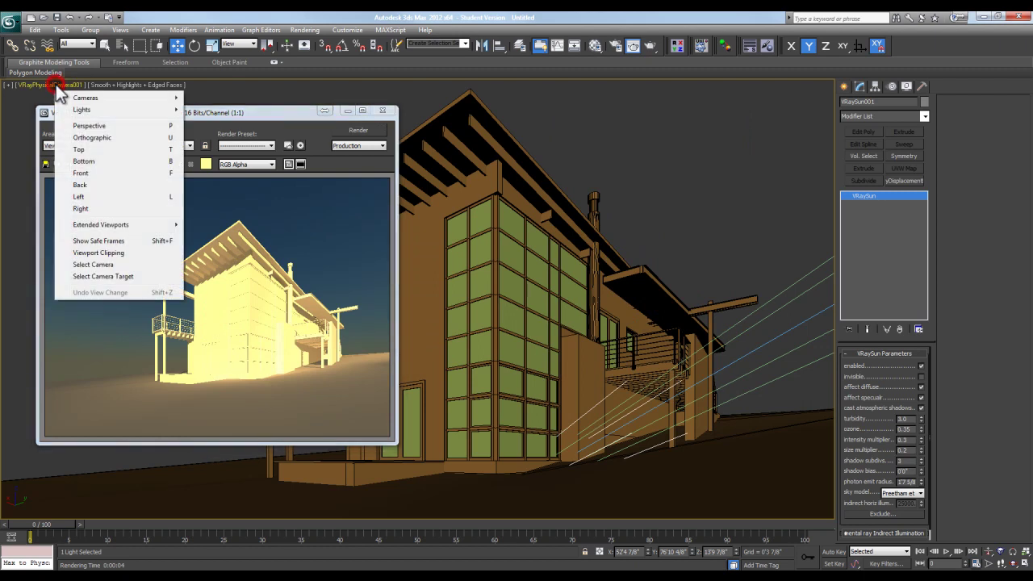
click(127, 264)
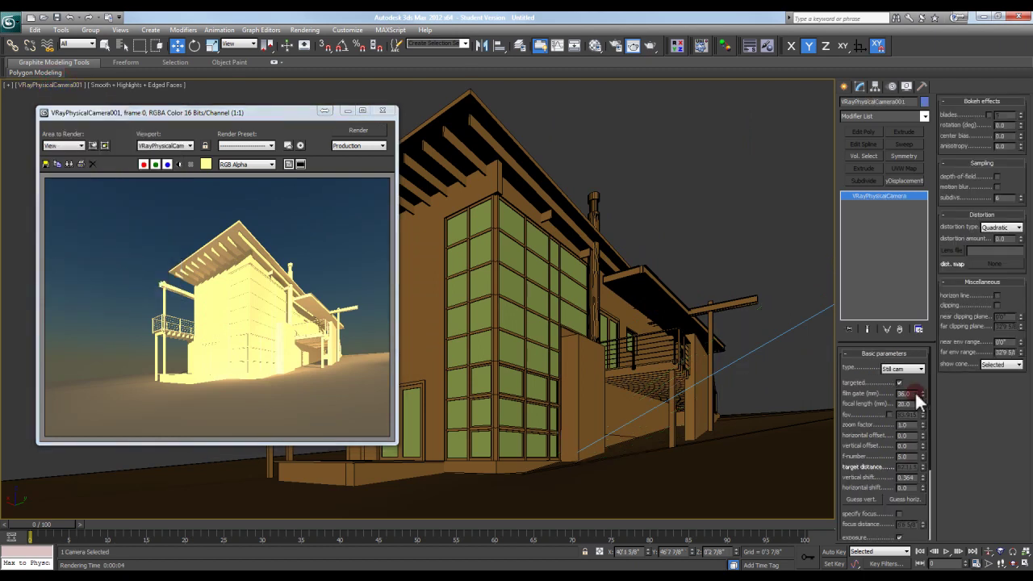
click(57, 84)
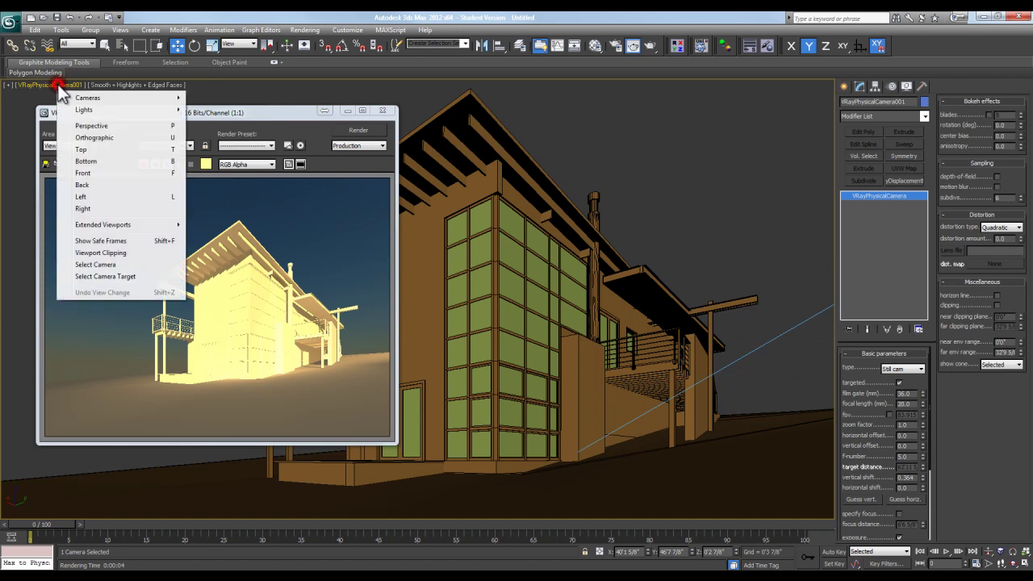
click(121, 260)
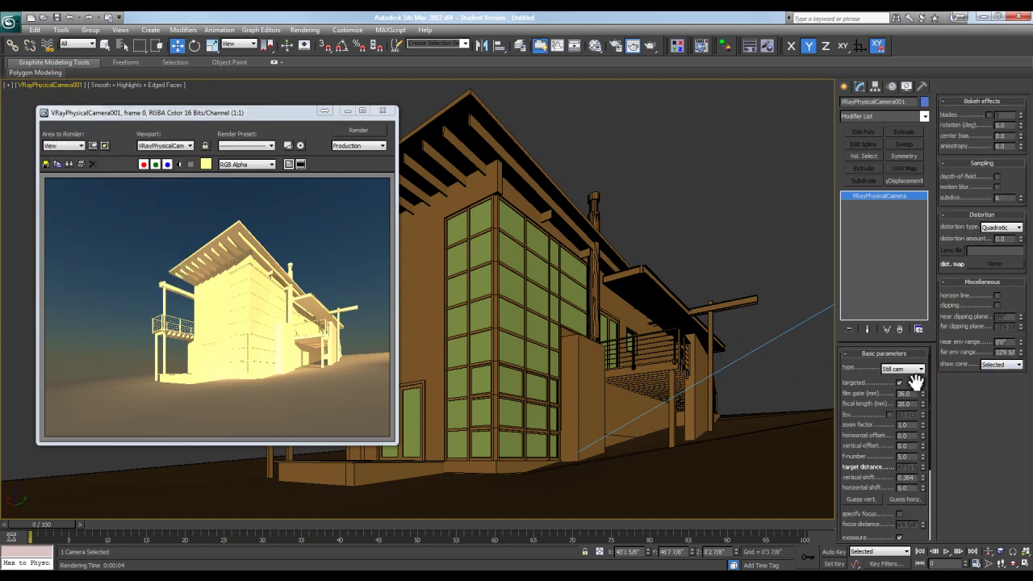
scroll(916, 382, down, 3)
Set a Custom white balance eyedropped from the yellow house, then re-render and check pixels.
click(913, 454)
click(396, 170)
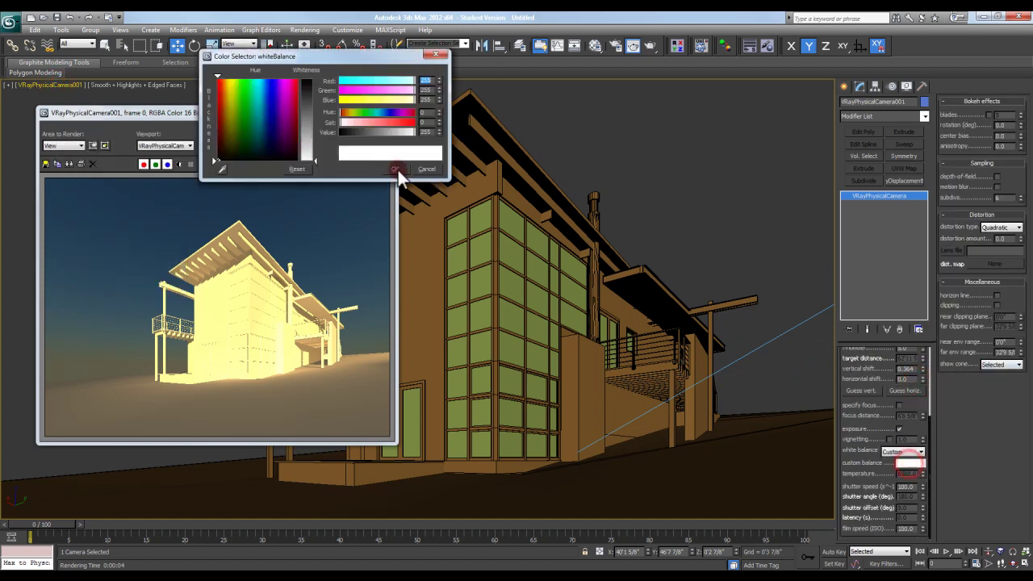
click(265, 169)
drag(223, 168, 216, 305)
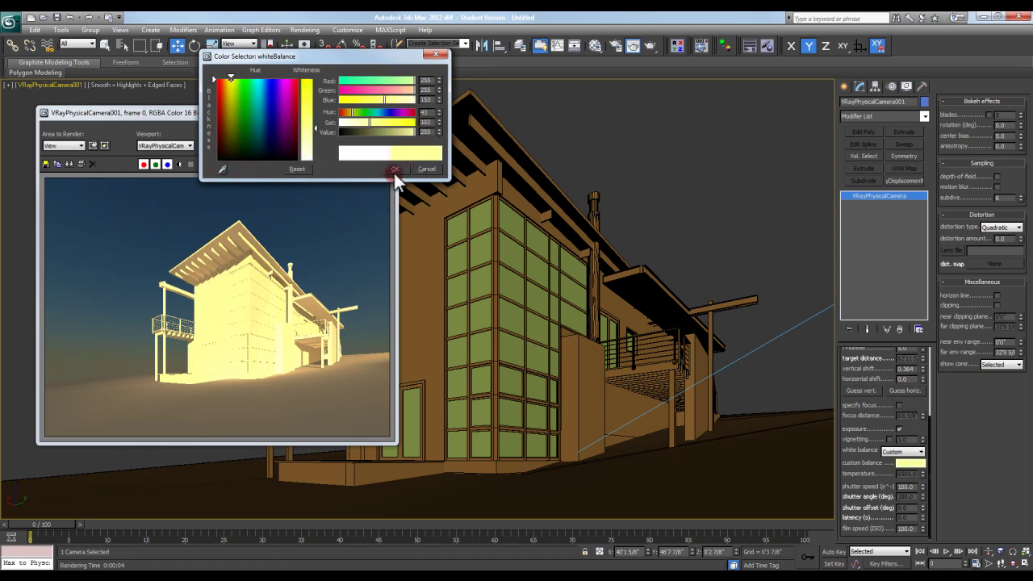
click(394, 168)
click(362, 130)
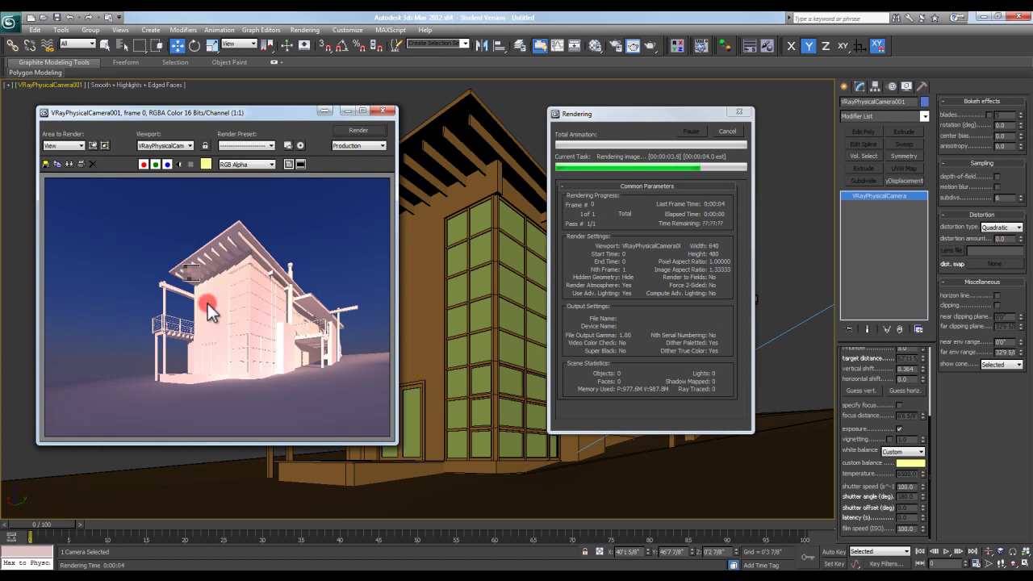
right_click(208, 309)
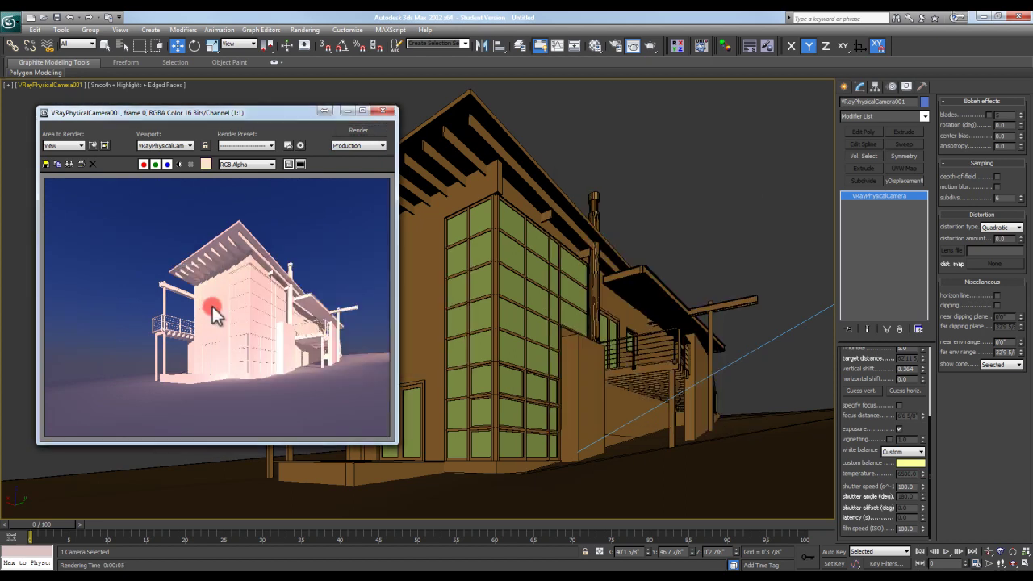
Try pure white as the balance colour, then cancel to keep the pale yellow.
click(911, 463)
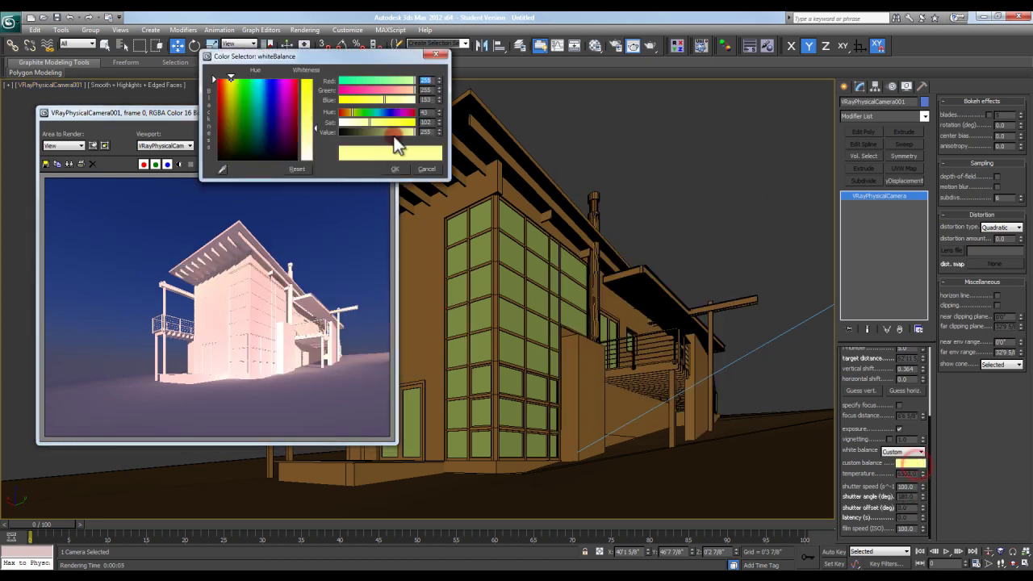
drag(311, 127, 313, 161)
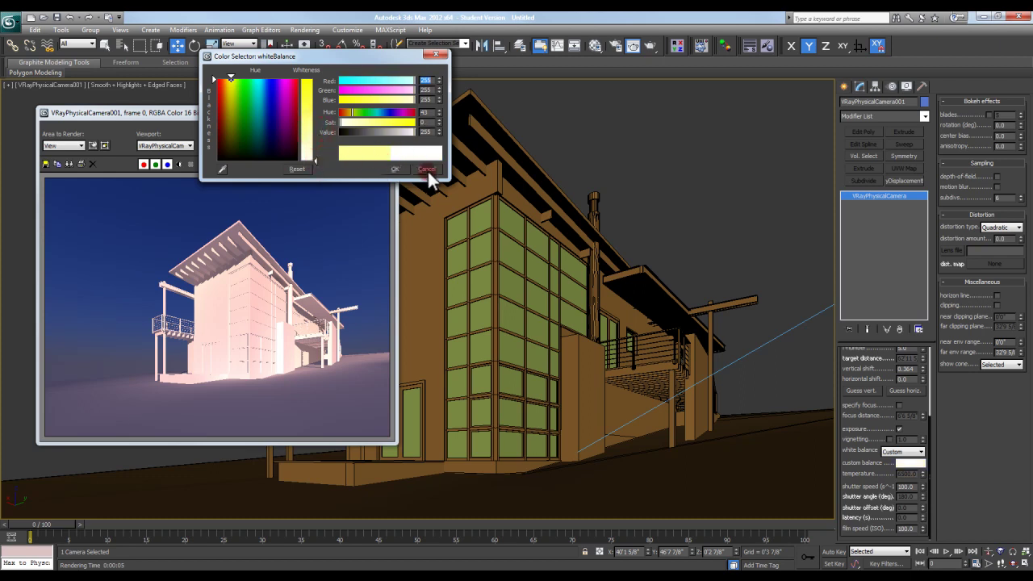
click(426, 171)
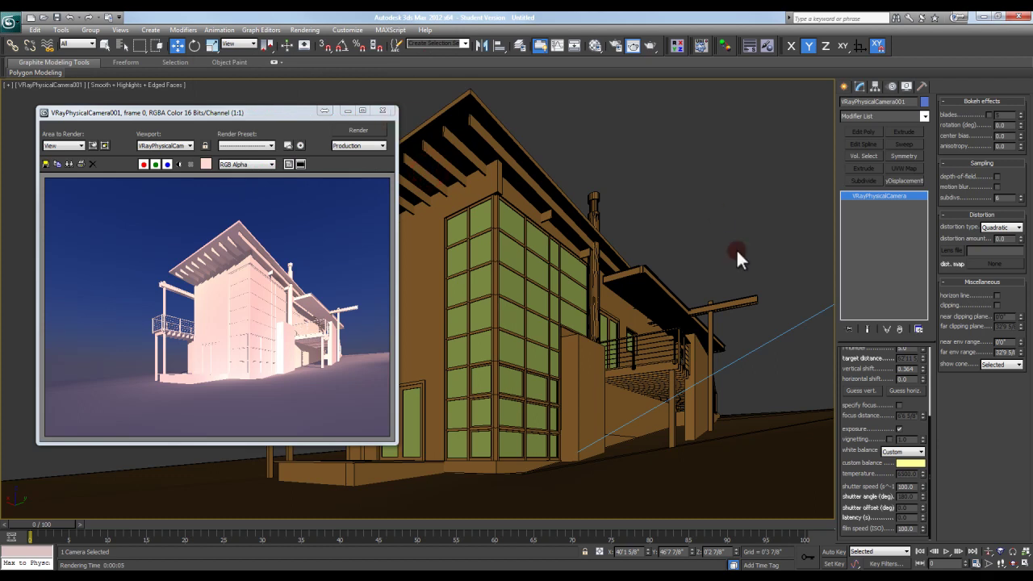
Expand VRaySun001's mental ray Indirect Illumination and mental ray Light Shader rollouts in the Modify panel.
key(f)
click(586, 325)
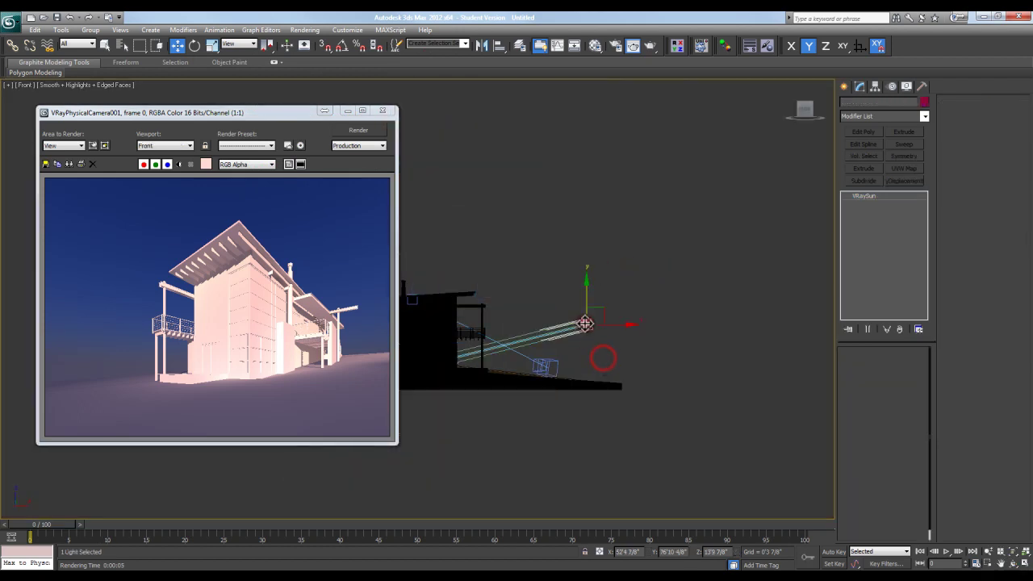
drag(904, 397, 904, 386)
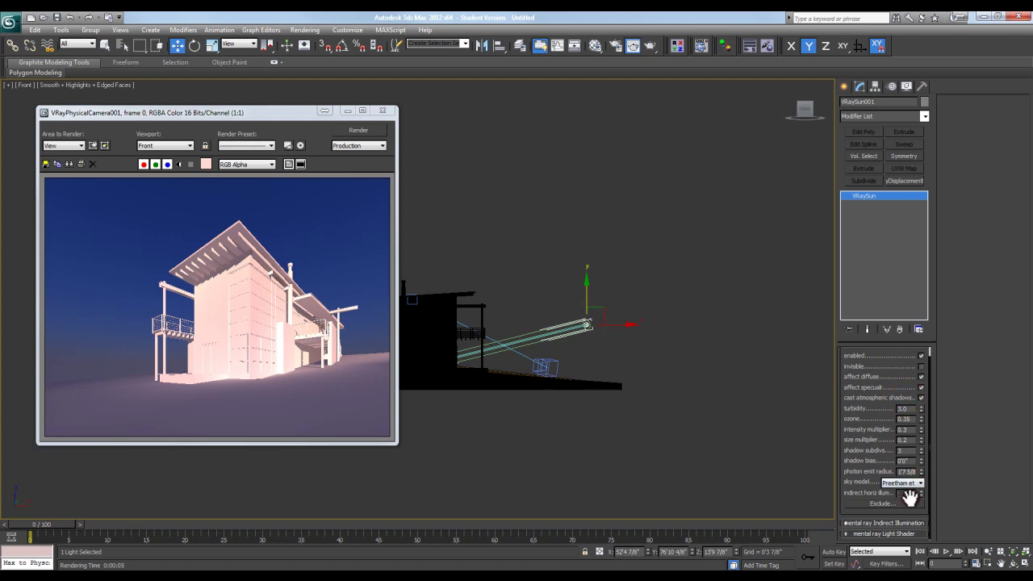
scroll(908, 508, up, 1)
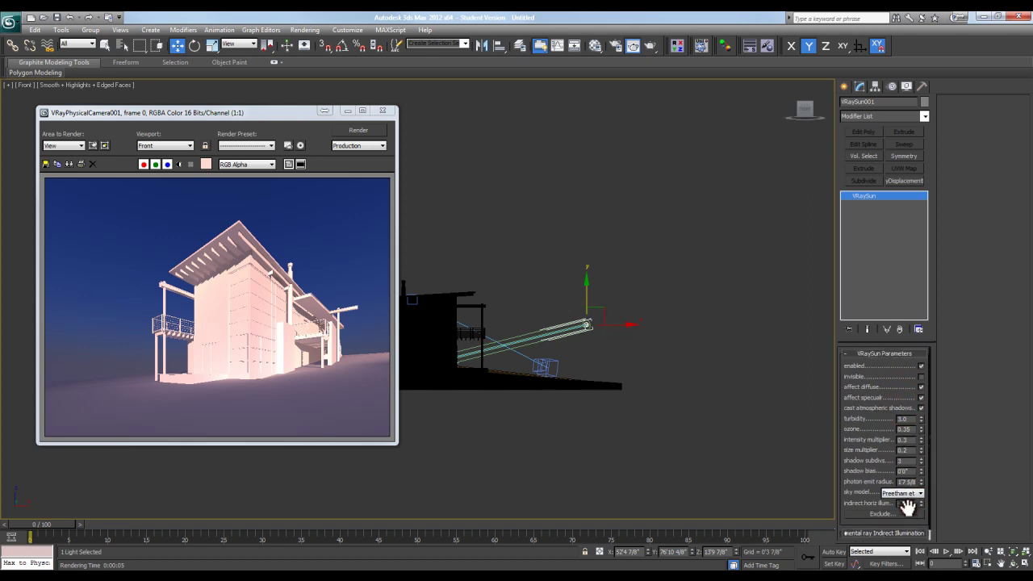
click(908, 529)
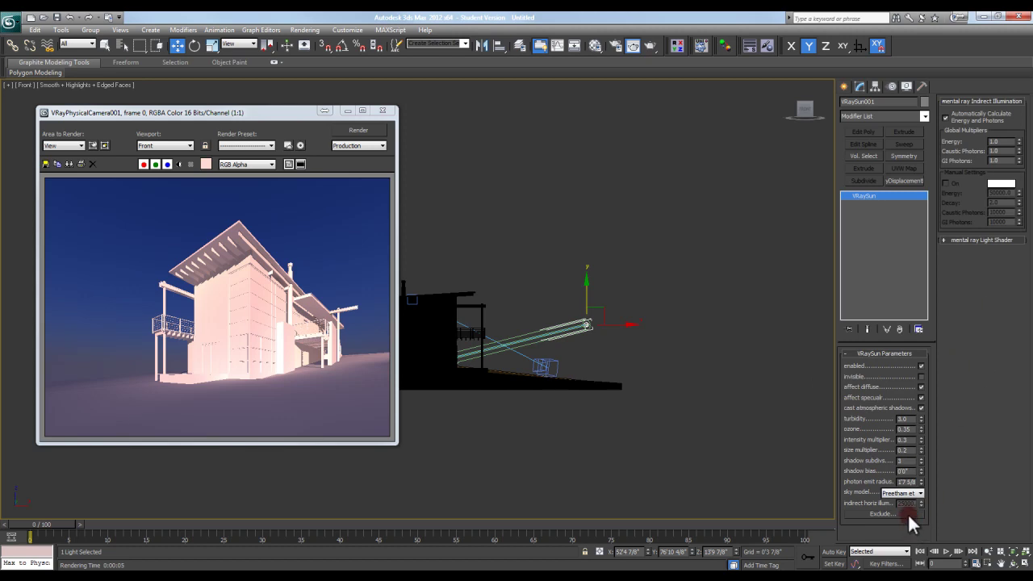
click(993, 239)
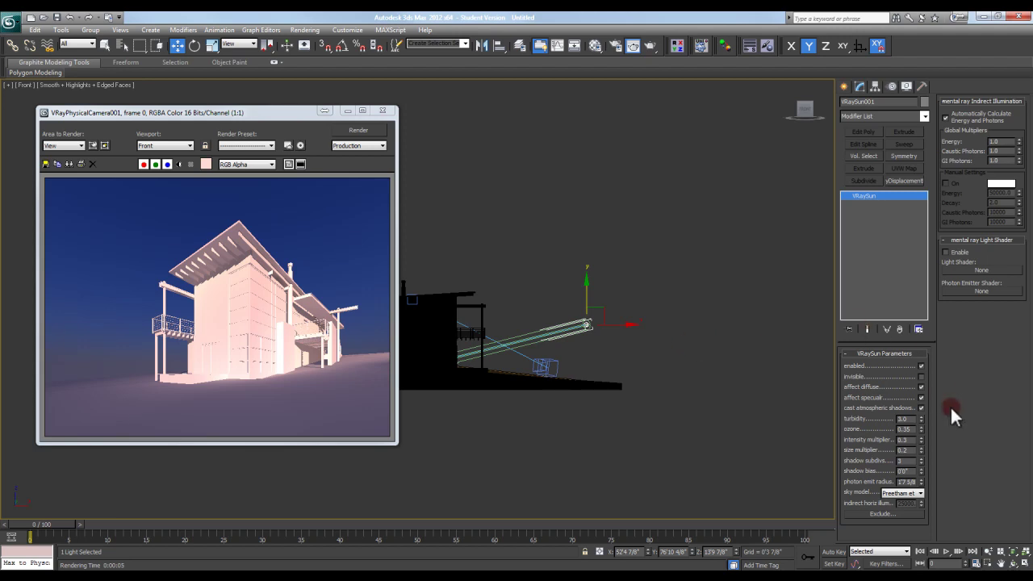
Set the VRayPhysicalCamera's white balance to Daylight.
click(550, 361)
scroll(916, 387, down, 5)
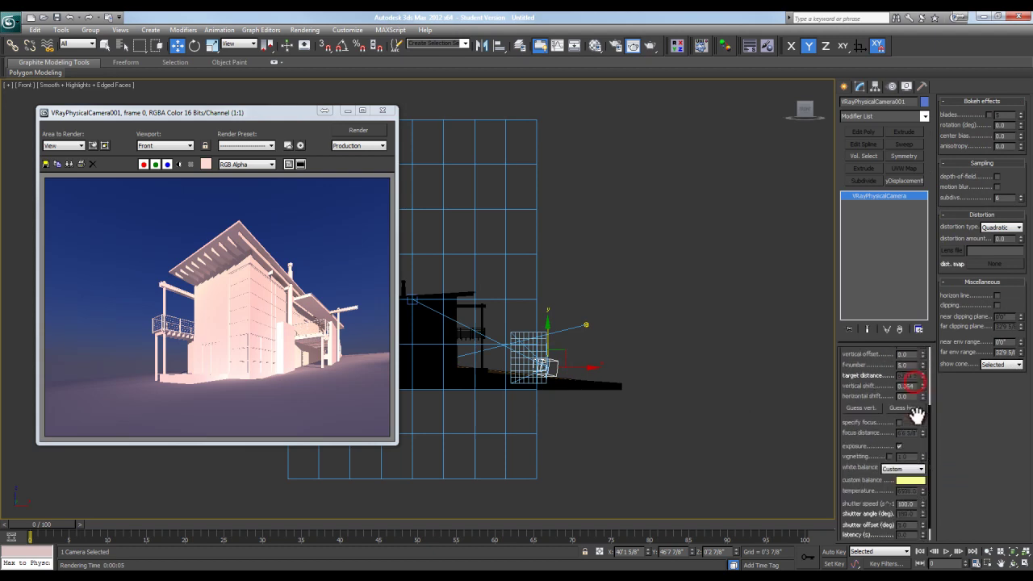
click(645, 339)
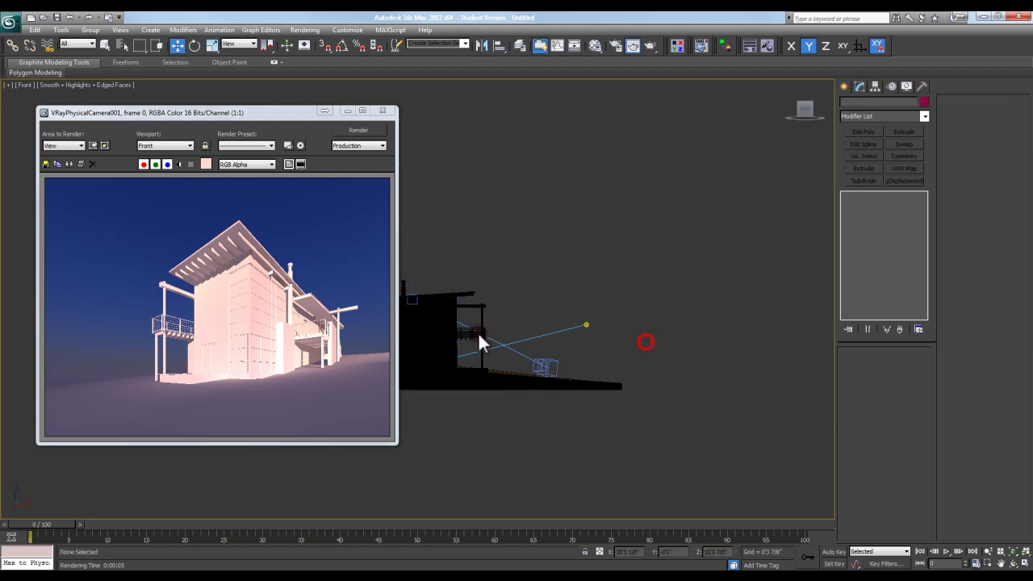
click(537, 359)
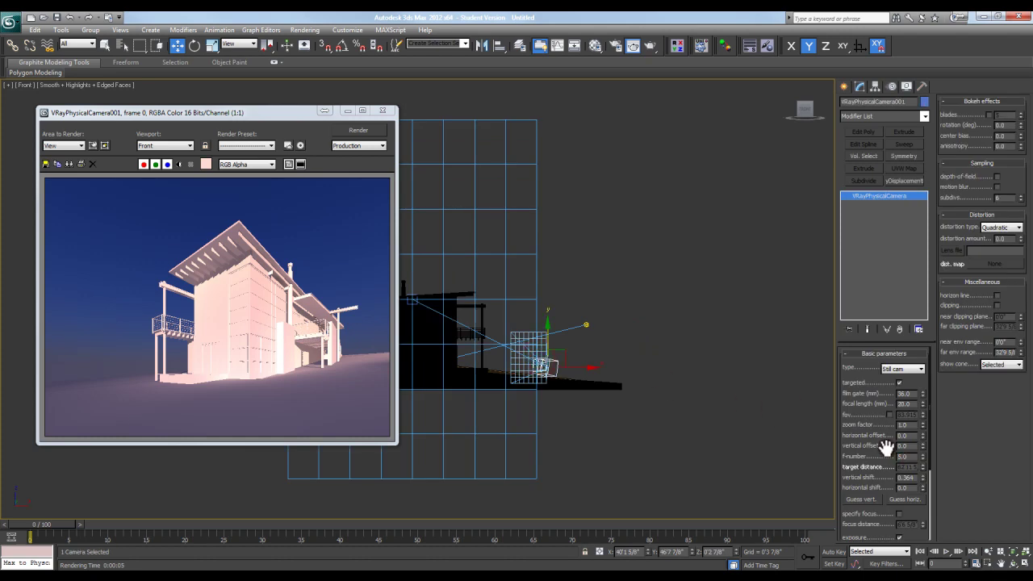
scroll(886, 446, down, 3)
scroll(887, 431, down, 2)
click(912, 451)
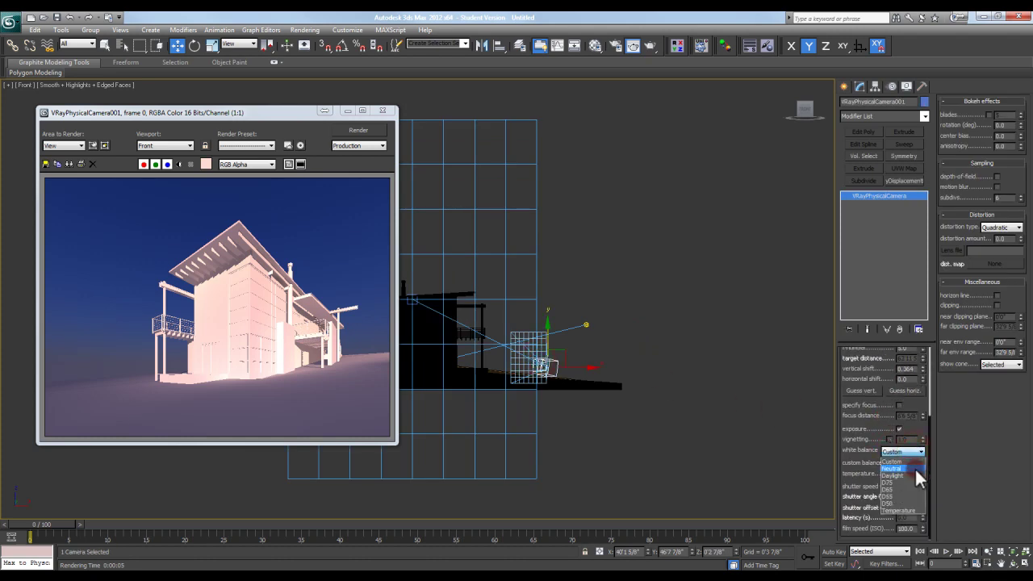
click(913, 474)
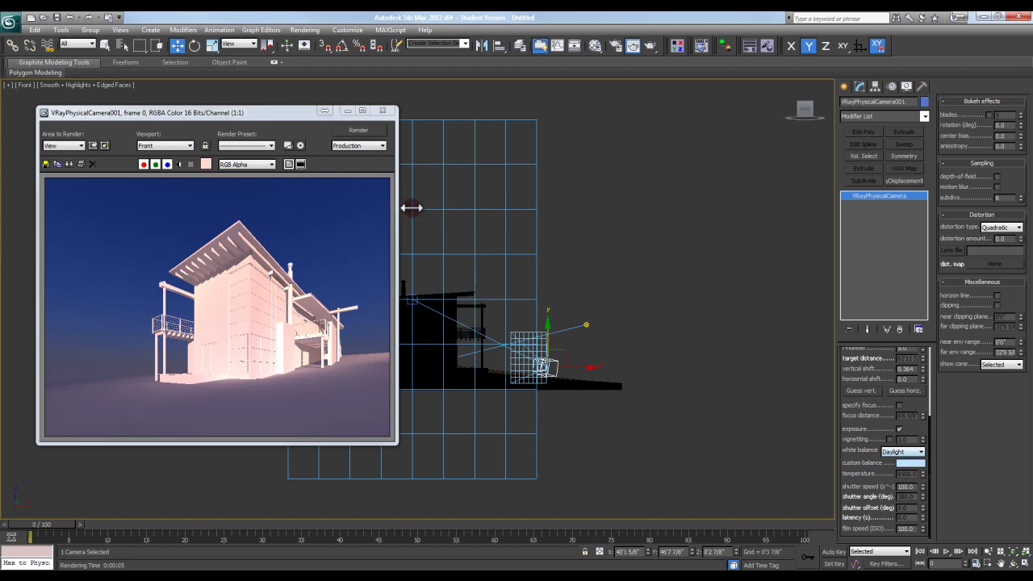
Switch the viewport to the camera view and render it.
click(359, 130)
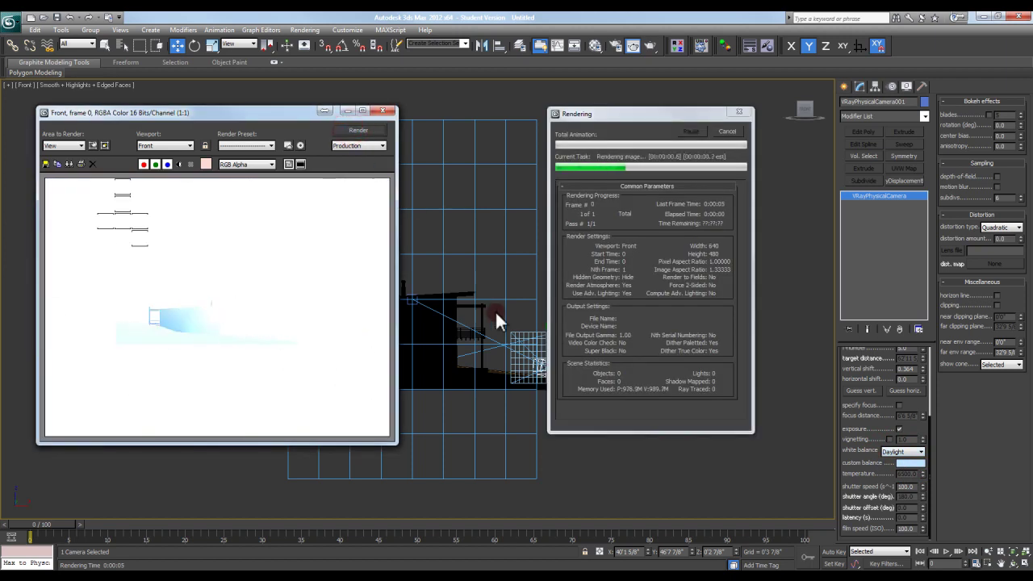
key(c)
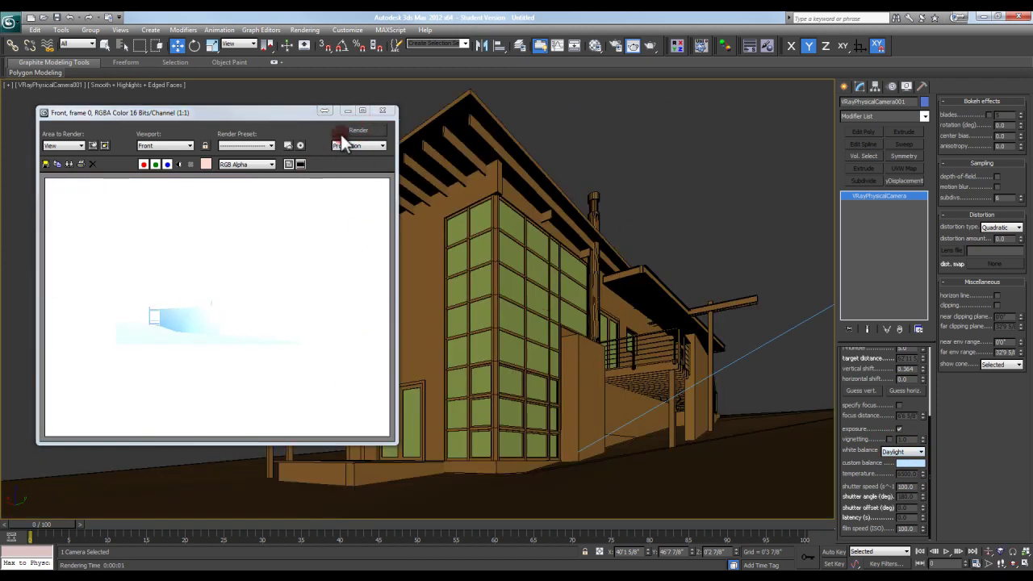
click(355, 131)
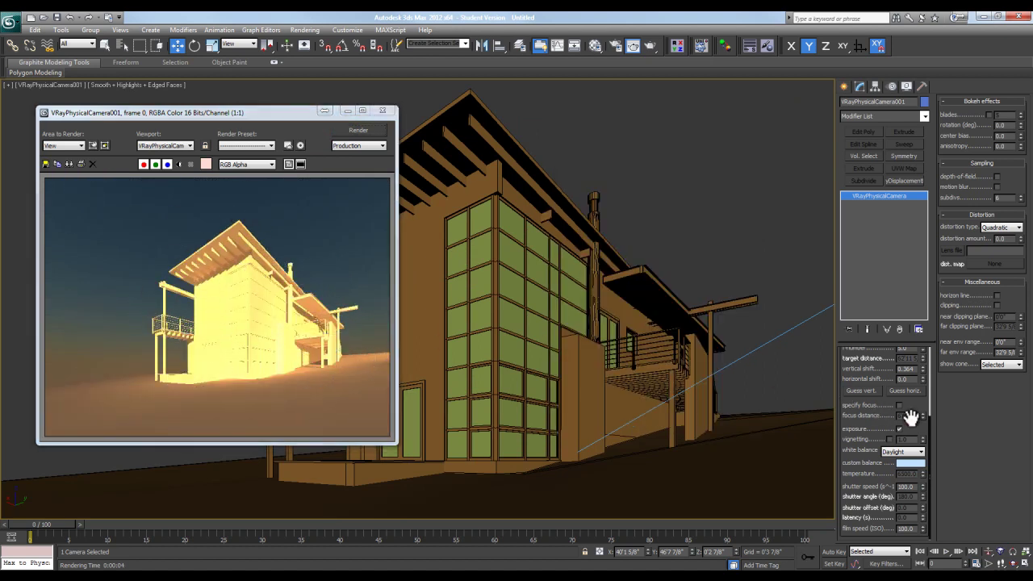
Lower the VRaySun intensity multiplier to 0.15 and re-render.
drag(919, 397, 920, 421)
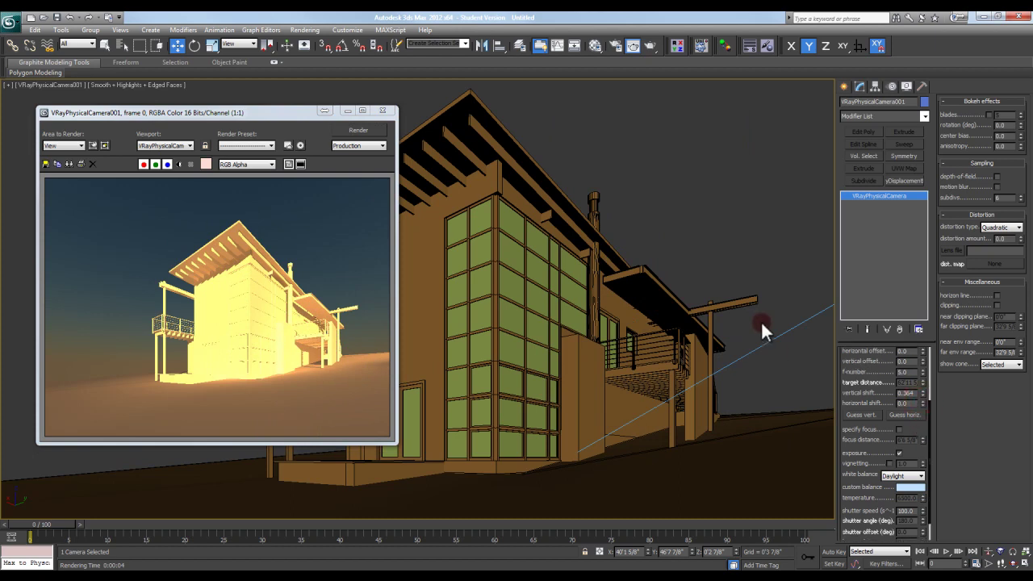
click(780, 334)
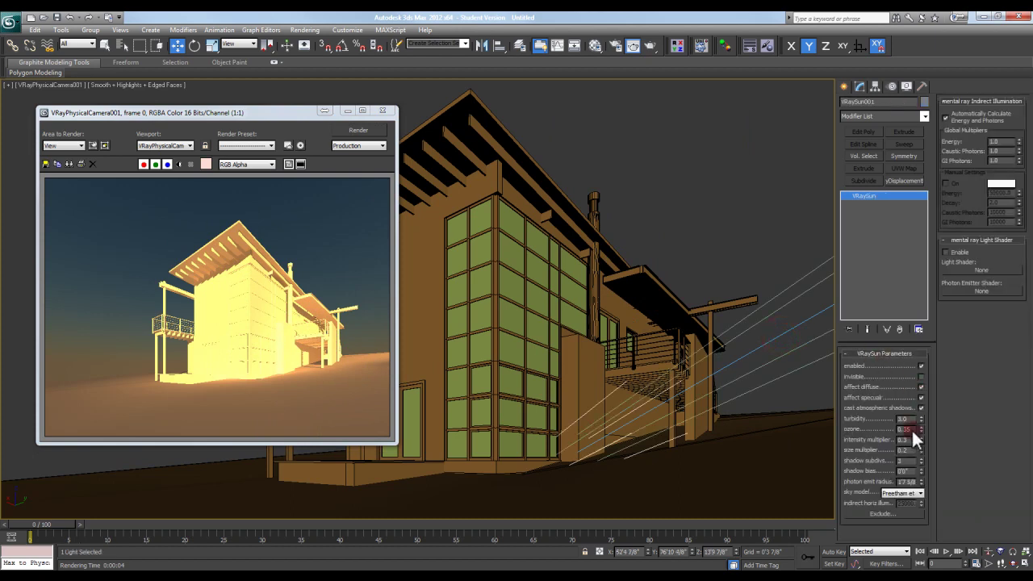
text(.2)
key(BackSpace)
text(15)
key(Return)
click(358, 130)
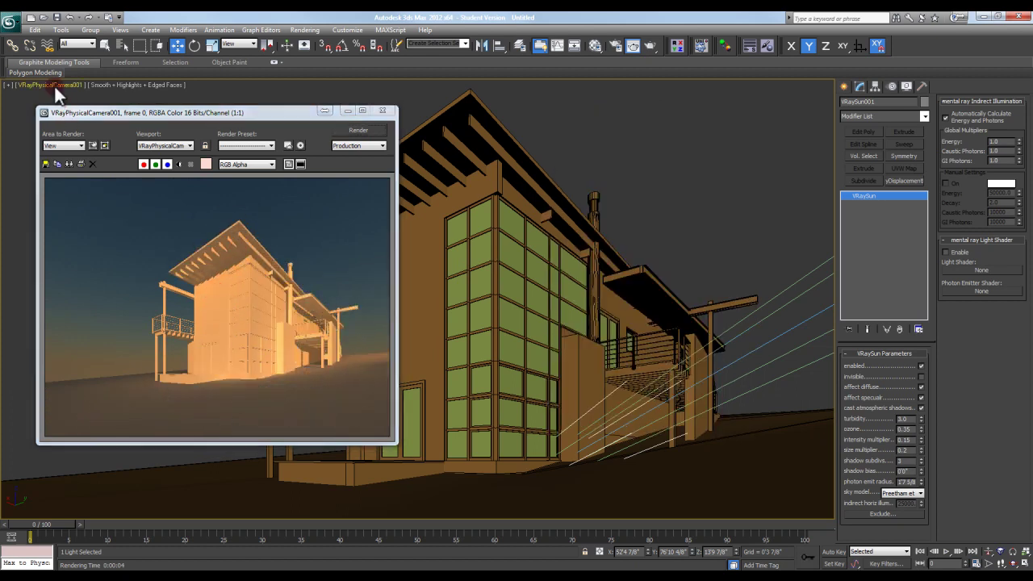
Set the camera's custom white balance to the orange tint sampled from the rendered house.
click(54, 85)
click(127, 266)
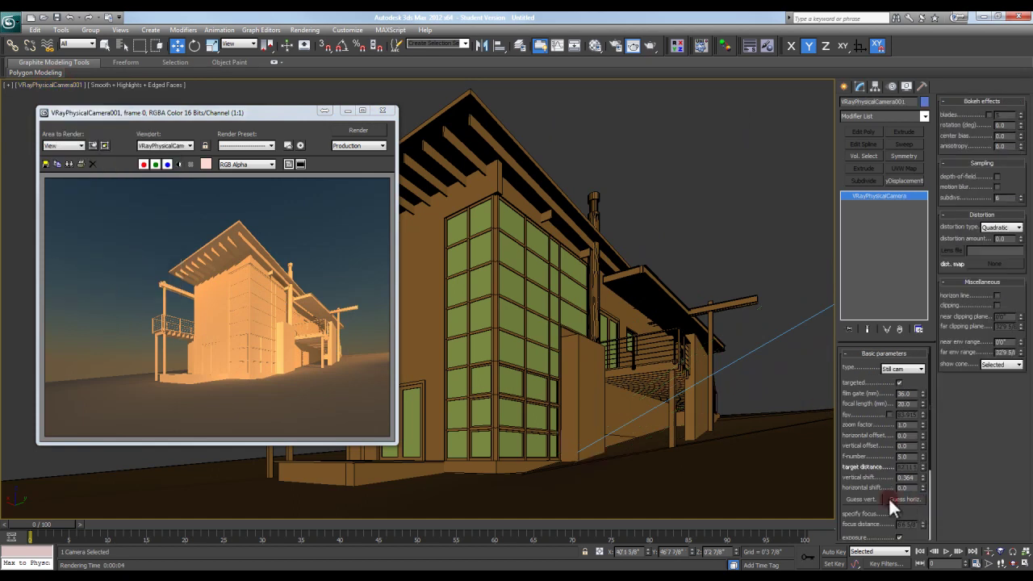
scroll(911, 428, down, 4)
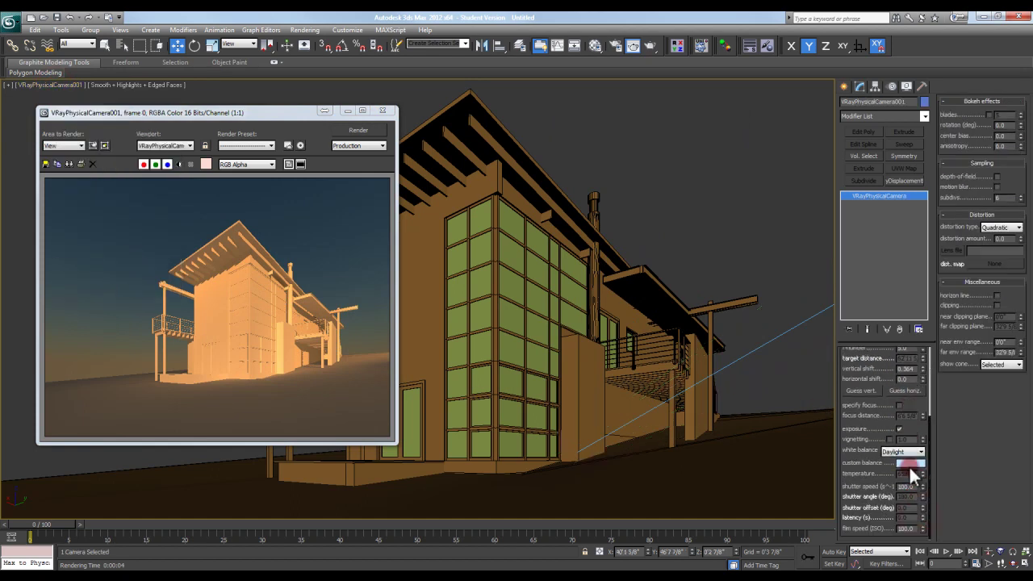
click(910, 464)
click(373, 156)
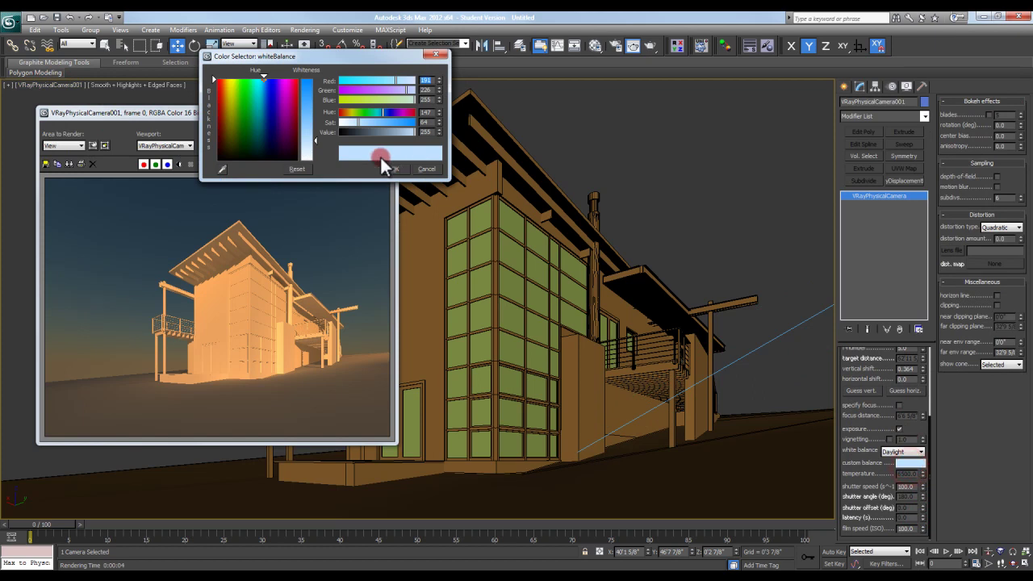
click(223, 169)
click(216, 315)
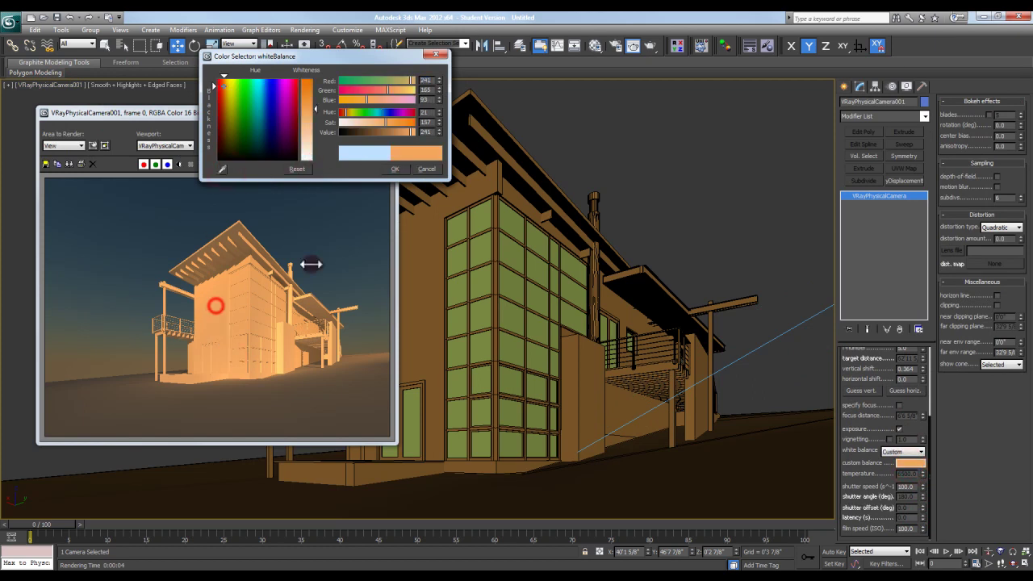
click(395, 168)
Re-render, check the wall pixel colours, then close the frame buffer and V-Ray messages windows.
click(348, 137)
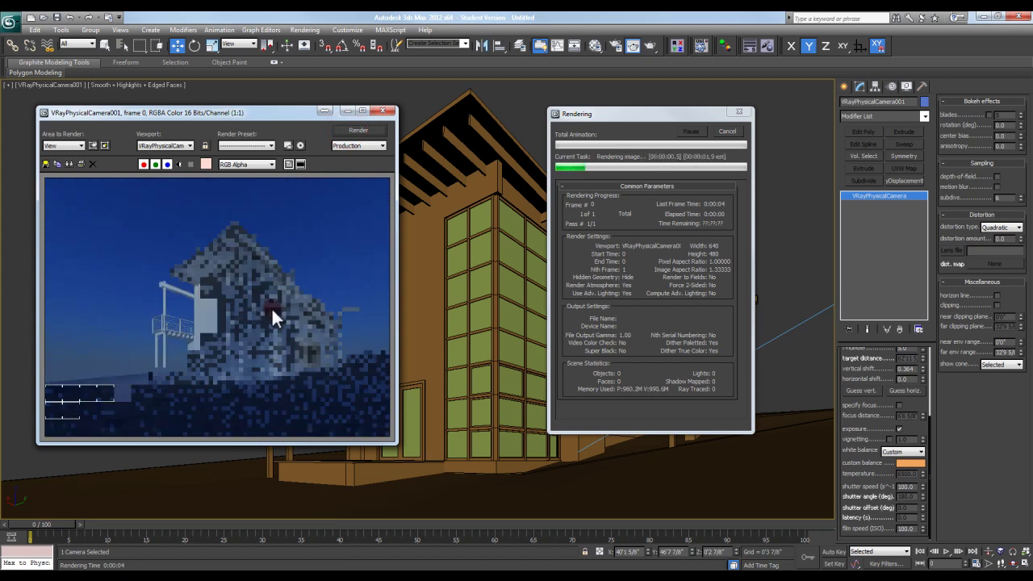
right_click(223, 315)
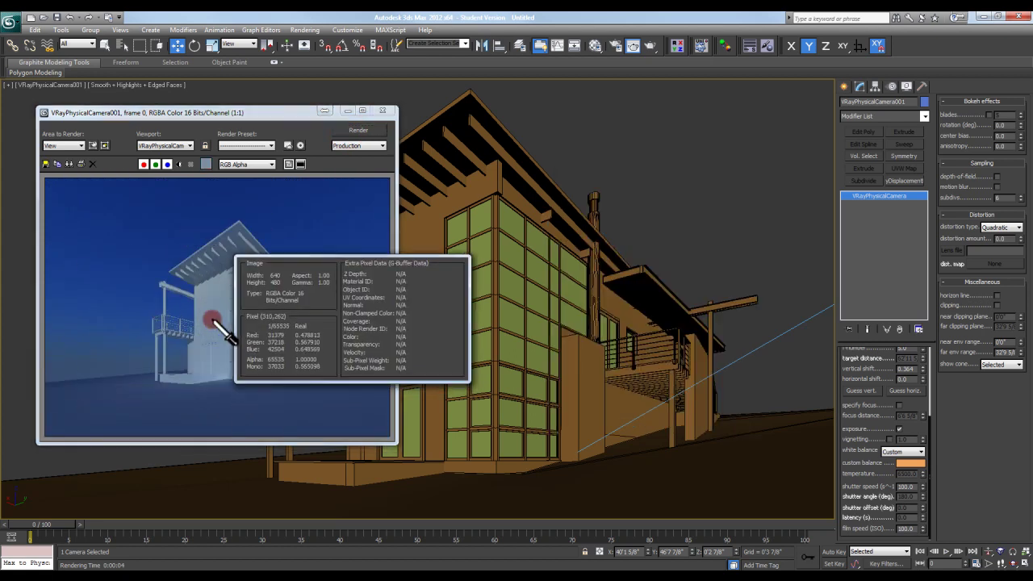
right_drag(213, 319, 216, 305)
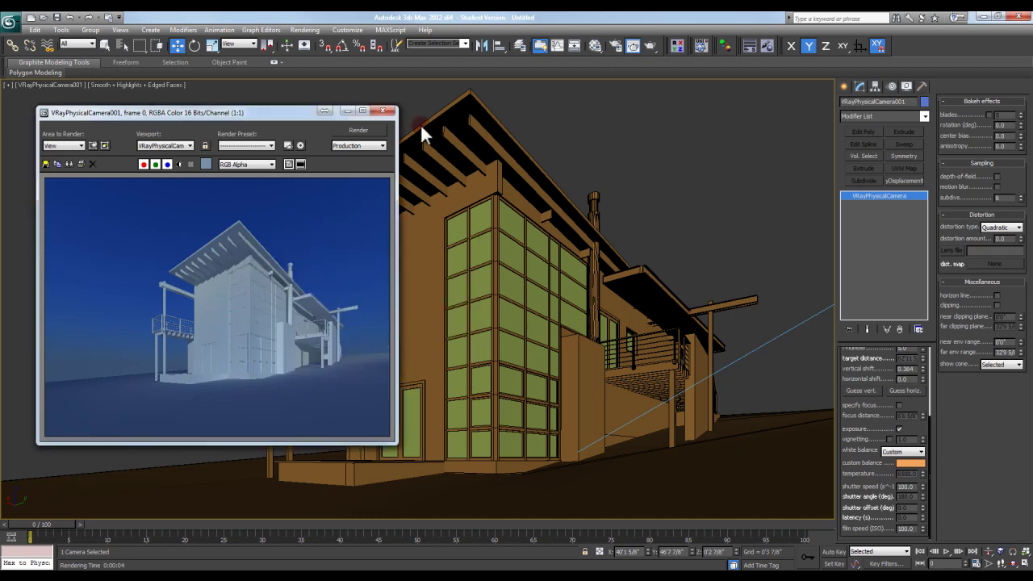
click(386, 111)
click(247, 108)
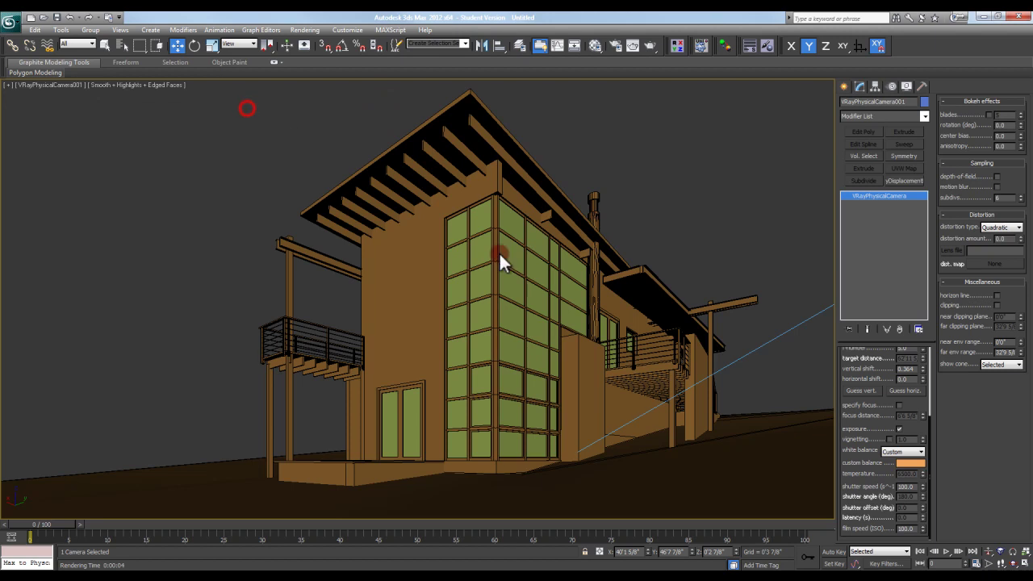